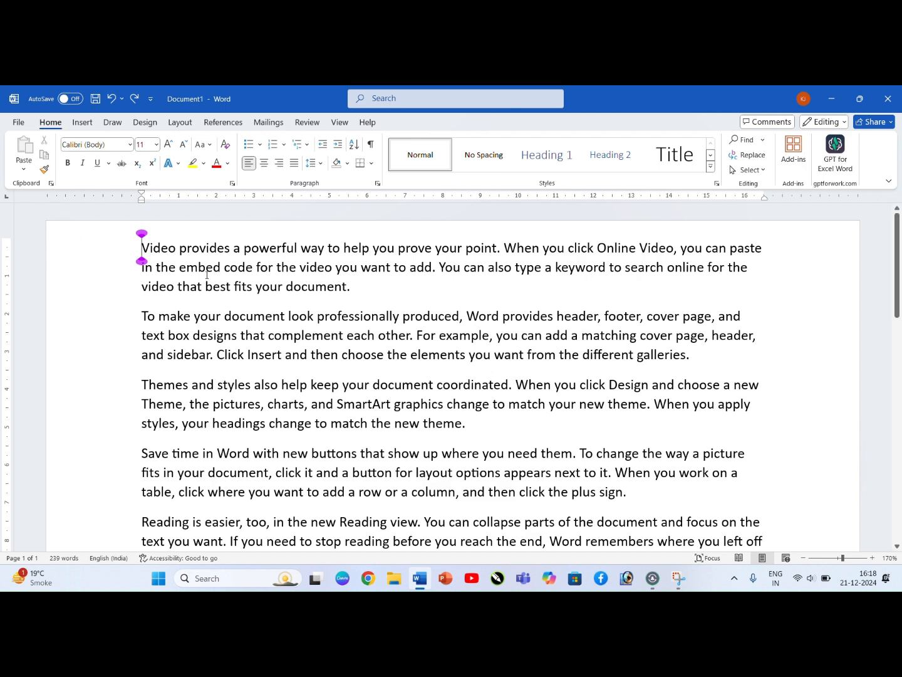
Step: Delete the last three paragraphs, from "Themes and styles" through the end of "Reading is easier"
{"action": "scroll", "coordinate": [234, 358], "scroll_direction": "down", "scroll_amount": 5}
{"action": "scroll", "coordinate": [191, 352], "scroll_direction": "up", "scroll_amount": 3}
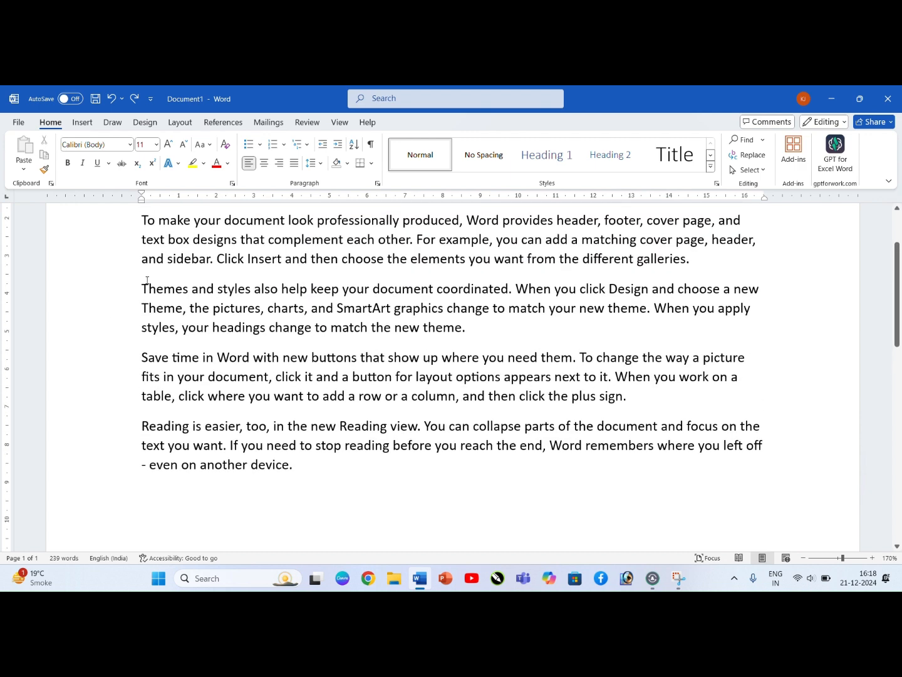
{"action": "left_click_drag", "start_coordinate": [141, 287], "coordinate": [343, 462]}
{"action": "key", "text": "Delete"}
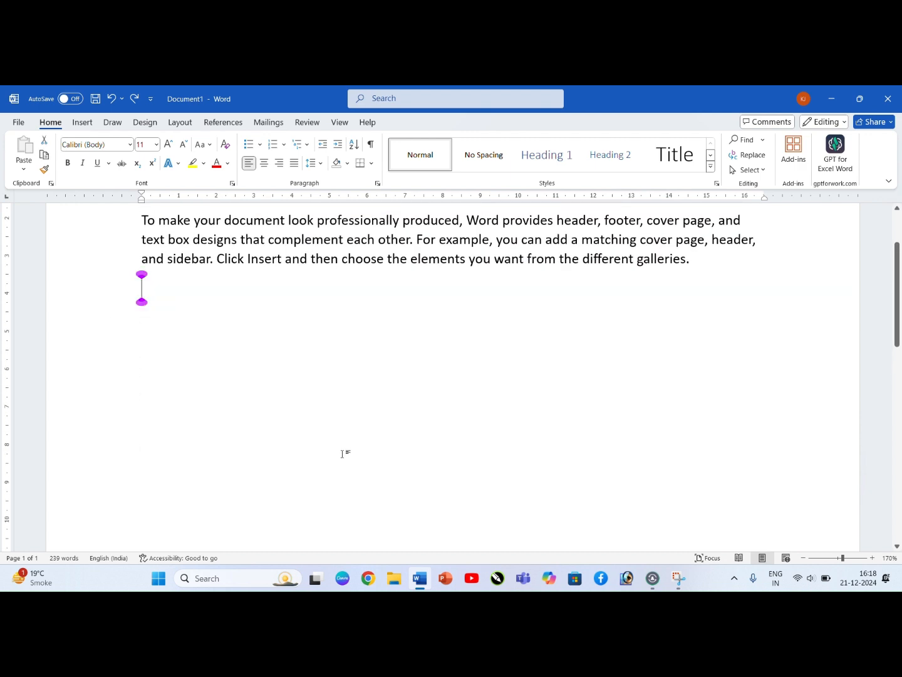
{"action": "left_click", "coordinate": [803, 558]}
{"action": "scroll", "coordinate": [557, 425], "scroll_direction": "up", "scroll_amount": 2}
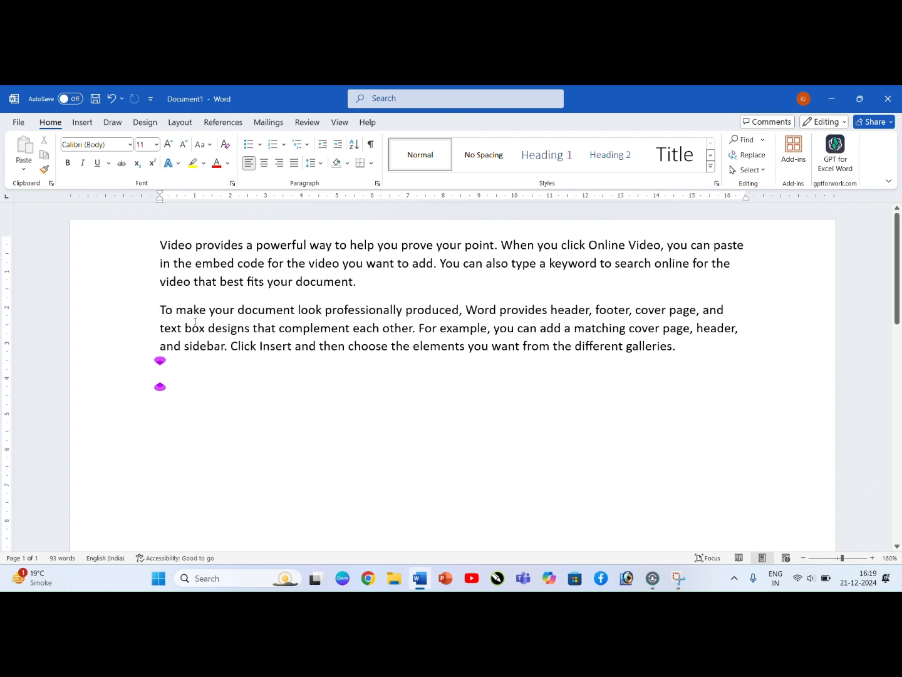
Step: Delete the first paragraph, starting "Video provides", and undo the deletion, doing this twice
{"action": "left_click", "coordinate": [158, 245]}
{"action": "left_click_drag", "start_coordinate": [161, 241], "coordinate": [325, 281]}
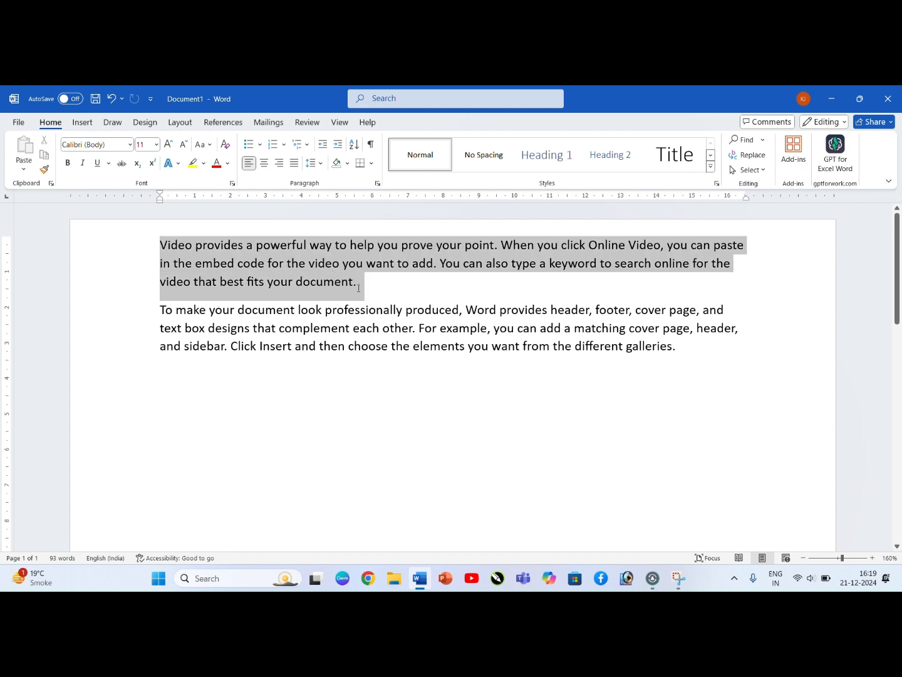
{"action": "key", "text": "Delete"}
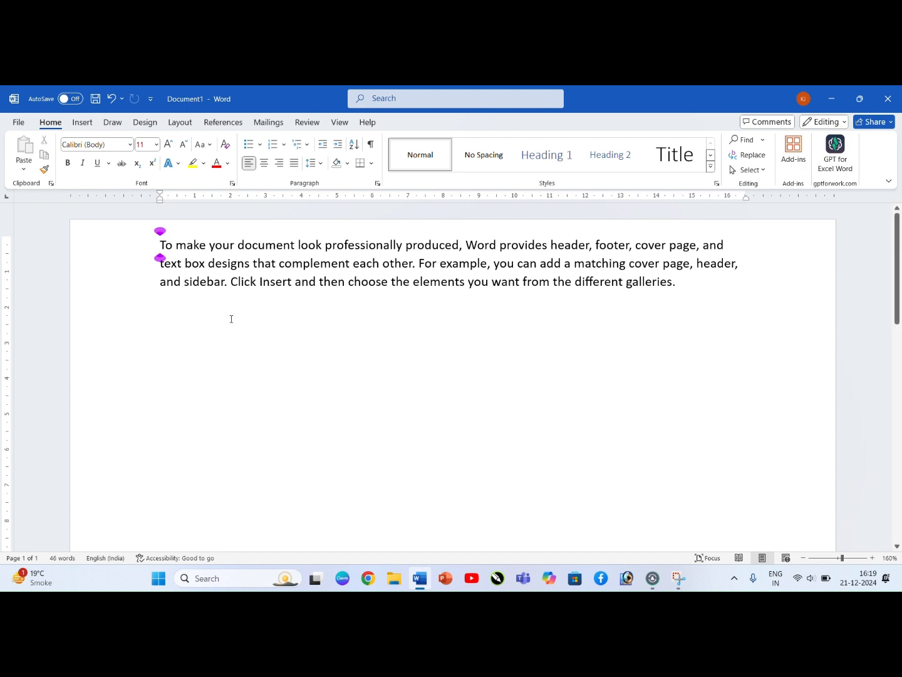
{"action": "key", "text": "ctrl+z"}
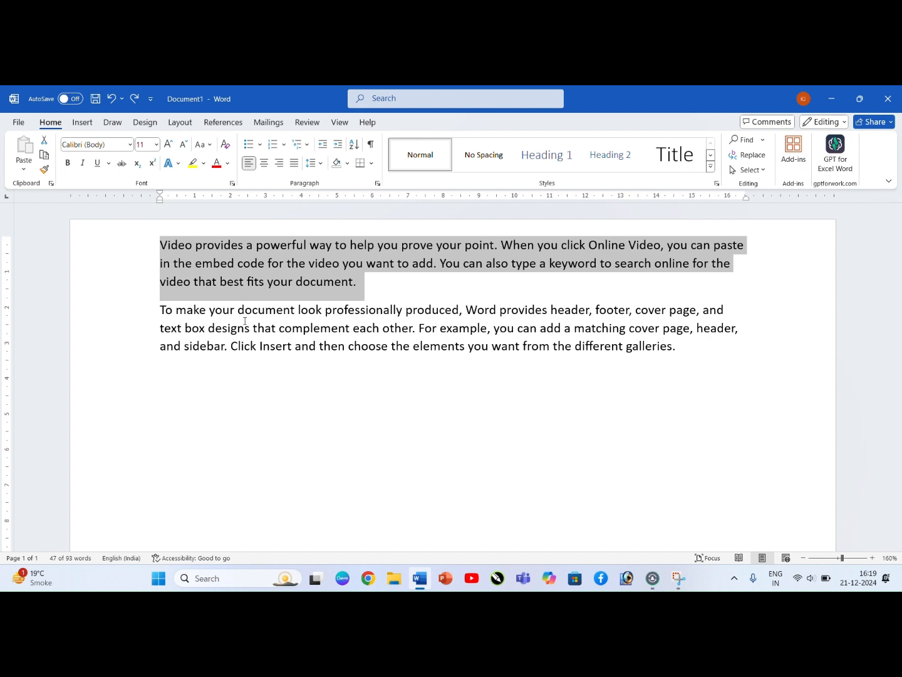
{"action": "key", "text": "Delete"}
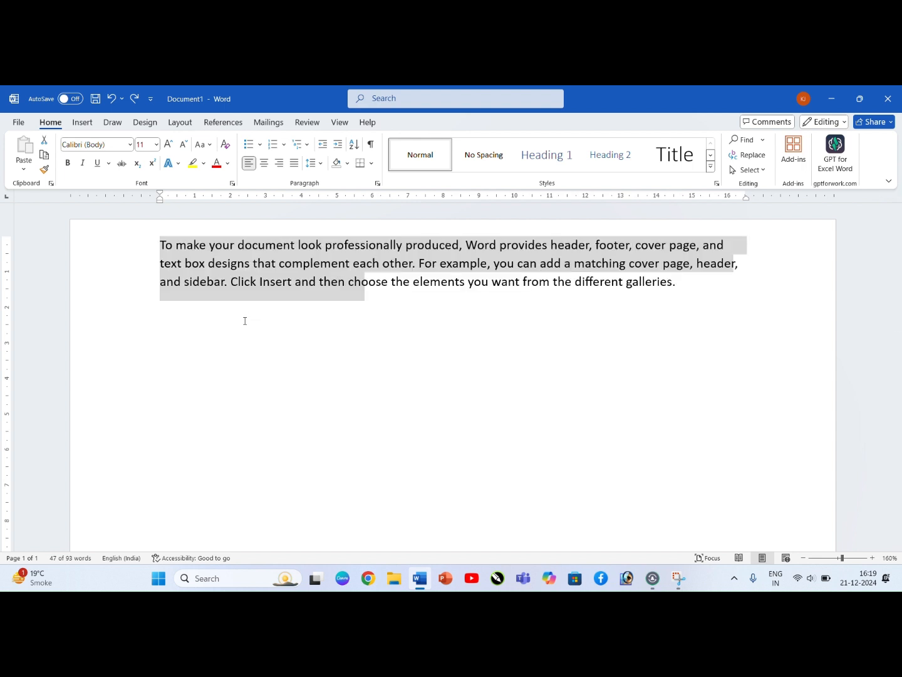
{"action": "key", "text": "ctrl+z"}
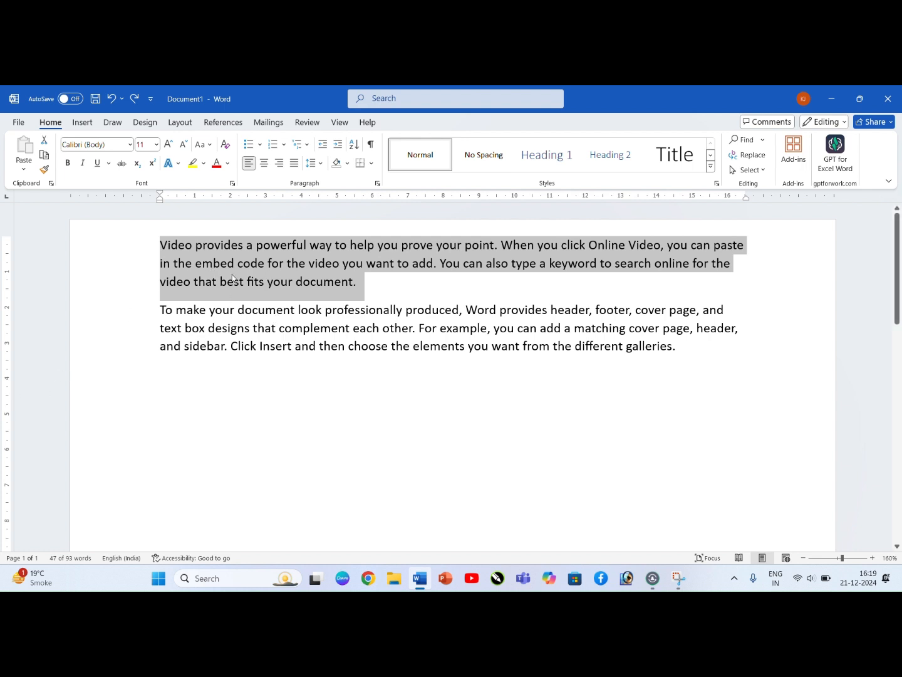
Step: Cut the first paragraph, paste it on the empty line below the remaining one, and undo the move
{"action": "left_click", "coordinate": [46, 141]}
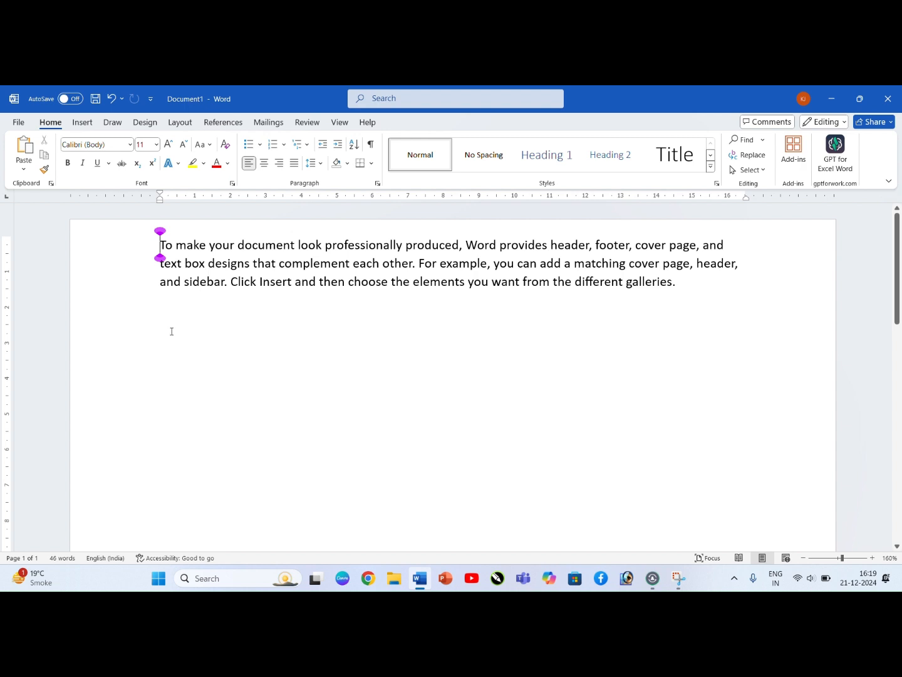
{"action": "left_click", "coordinate": [162, 313]}
{"action": "left_click", "coordinate": [25, 149]}
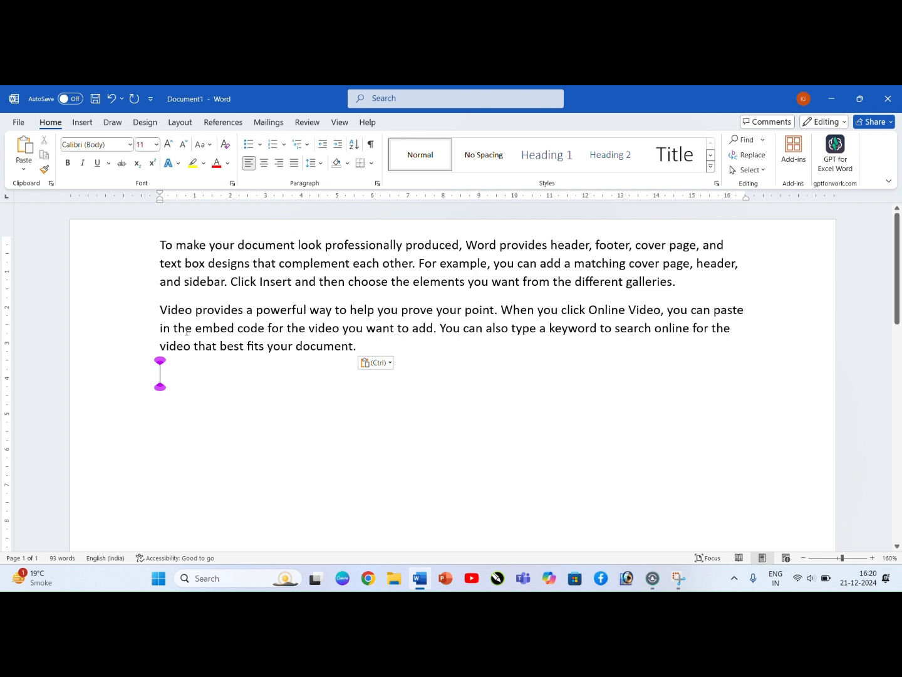
{"action": "key", "text": "ctrl+z"}
{"action": "key", "text": "ctrl+z"}
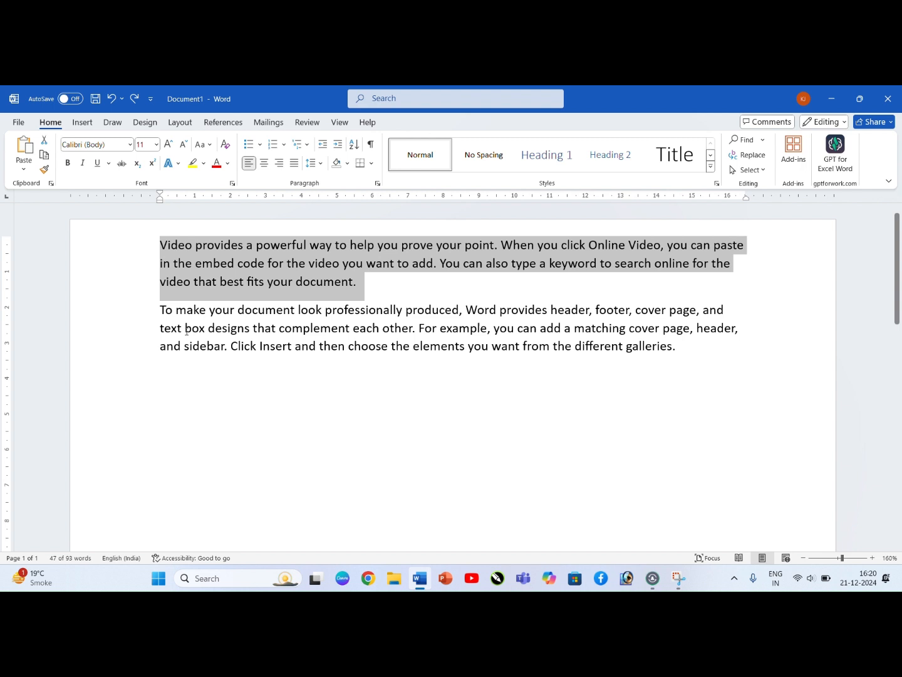
Step: Move the "Video provides" paragraph after the "To make your document" paragraph by cut and paste once more, and undo it
{"action": "key", "text": "ctrl+x"}
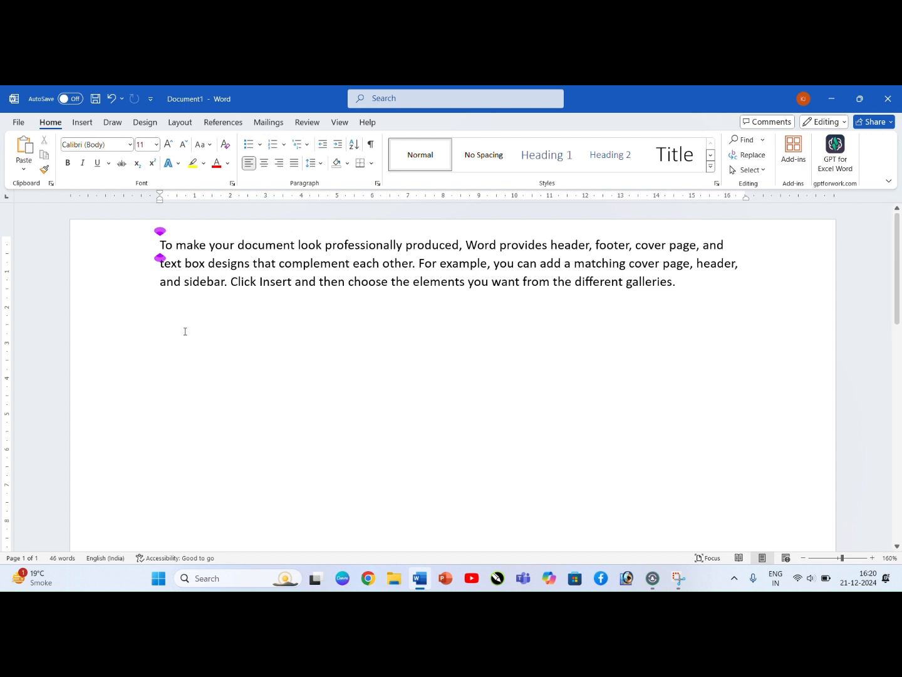
{"action": "left_click", "coordinate": [160, 320]}
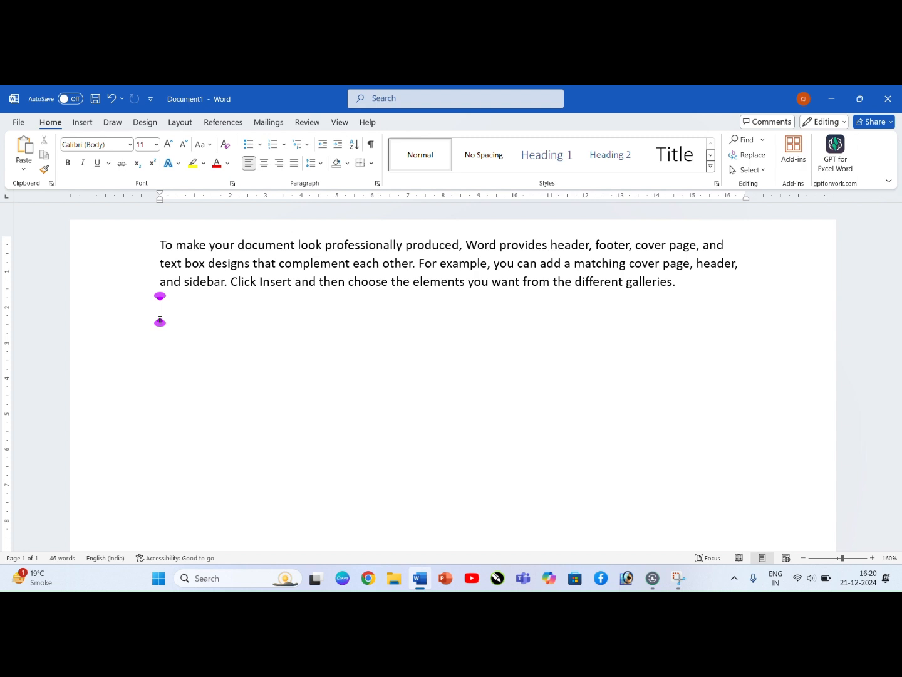
{"action": "key", "text": "ctrl+p"}
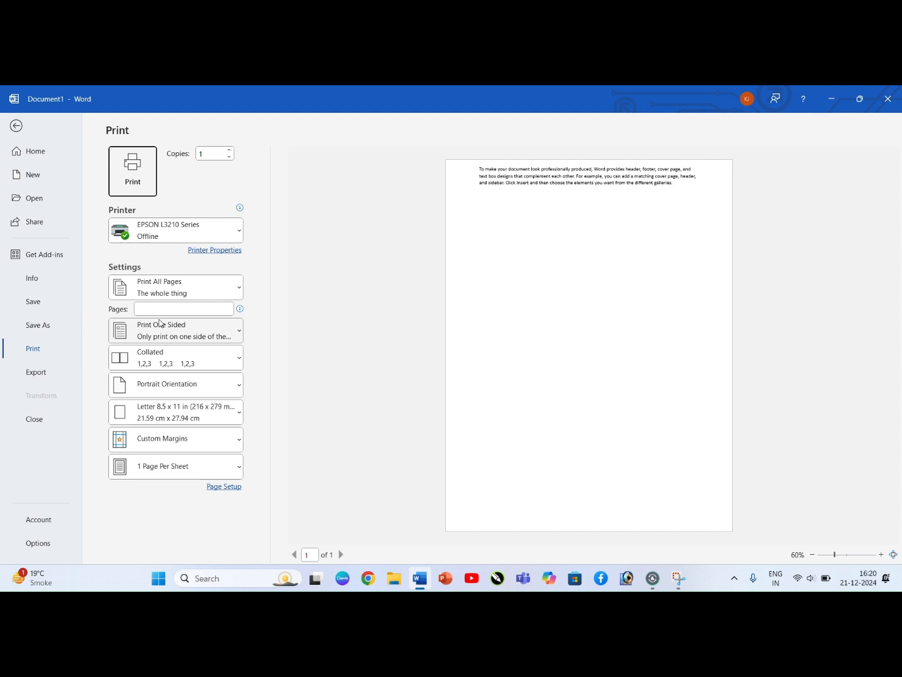
{"action": "left_click", "coordinate": [19, 127]}
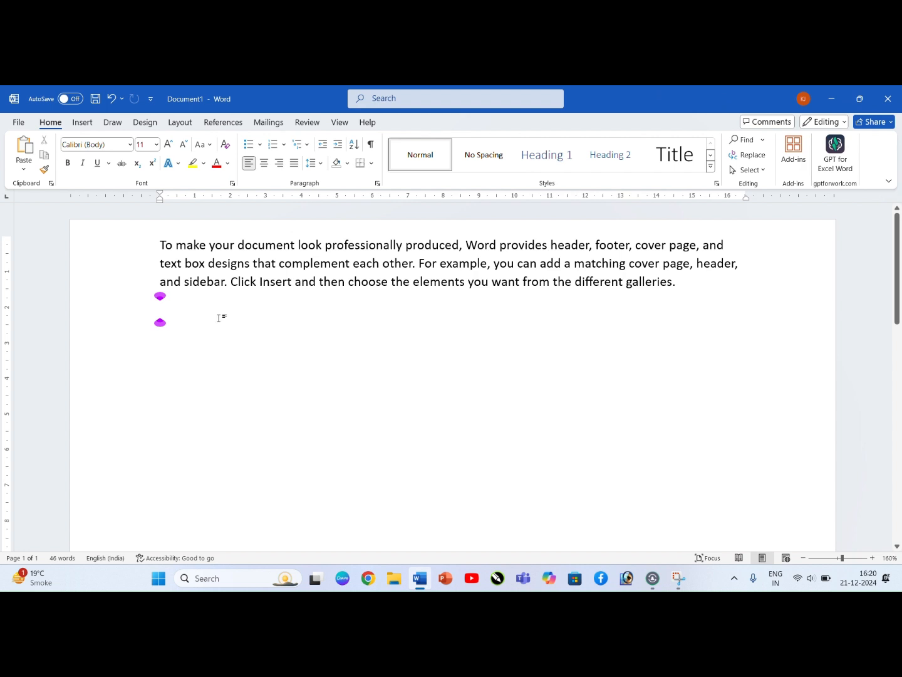
{"action": "key", "text": "ctrl+v"}
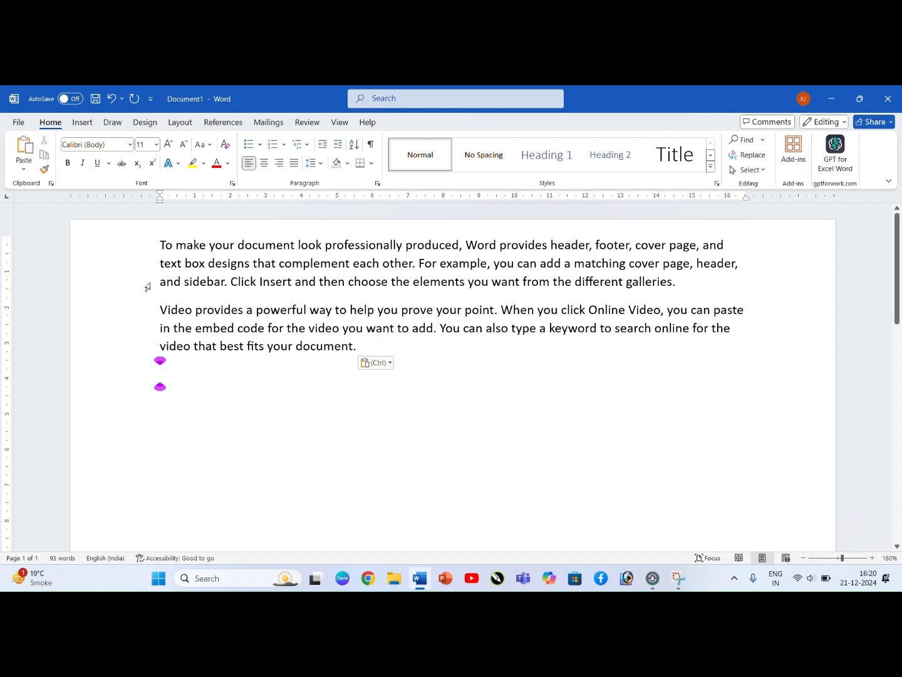
{"action": "key", "text": "ctrl+z"}
{"action": "key", "text": "ctrl+z"}
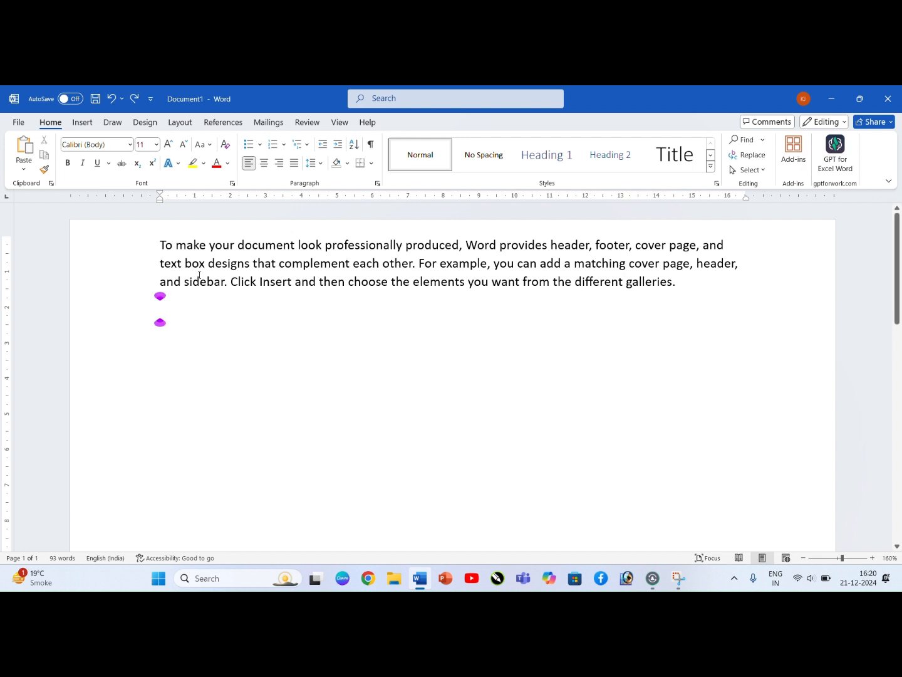
{"action": "left_click", "coordinate": [222, 273]}
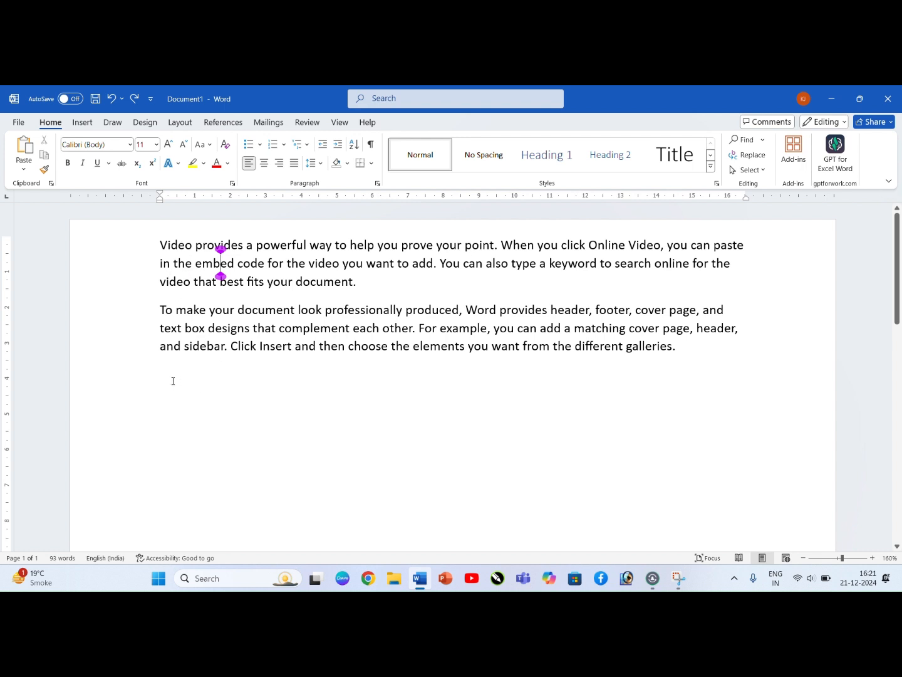
Step: Copy the first paragraph, paste it on the empty line below the second paragraph, and undo the paste
{"action": "left_click_drag", "start_coordinate": [161, 244], "coordinate": [361, 281]}
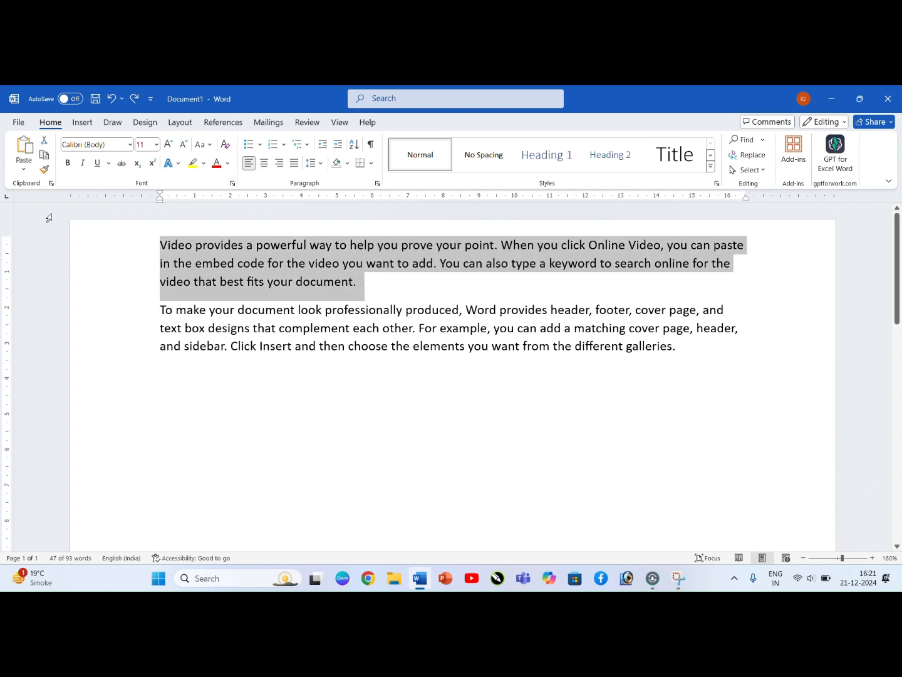
{"action": "left_click", "coordinate": [48, 159]}
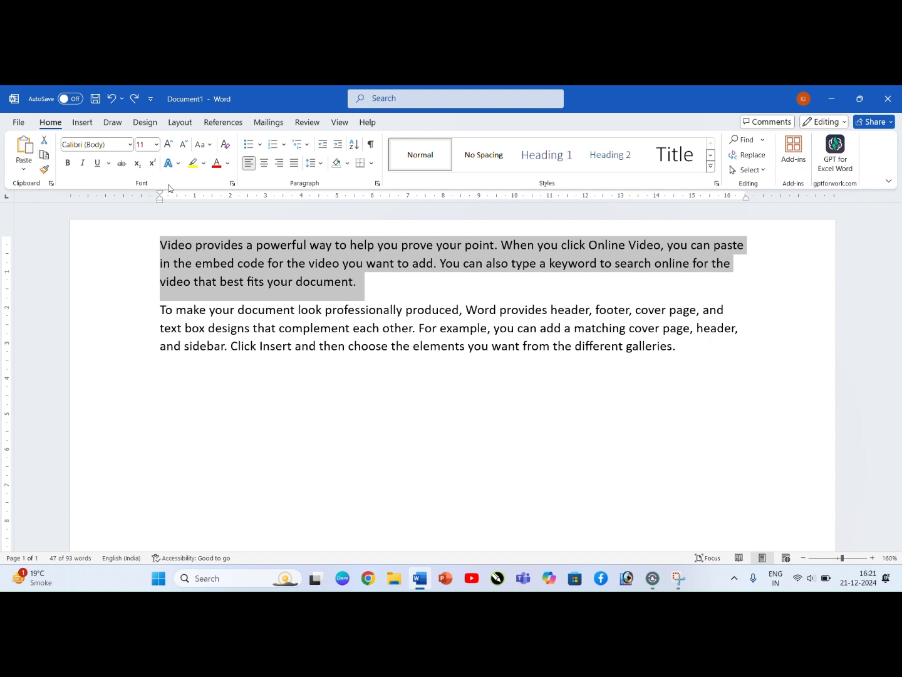
{"action": "left_click", "coordinate": [159, 374]}
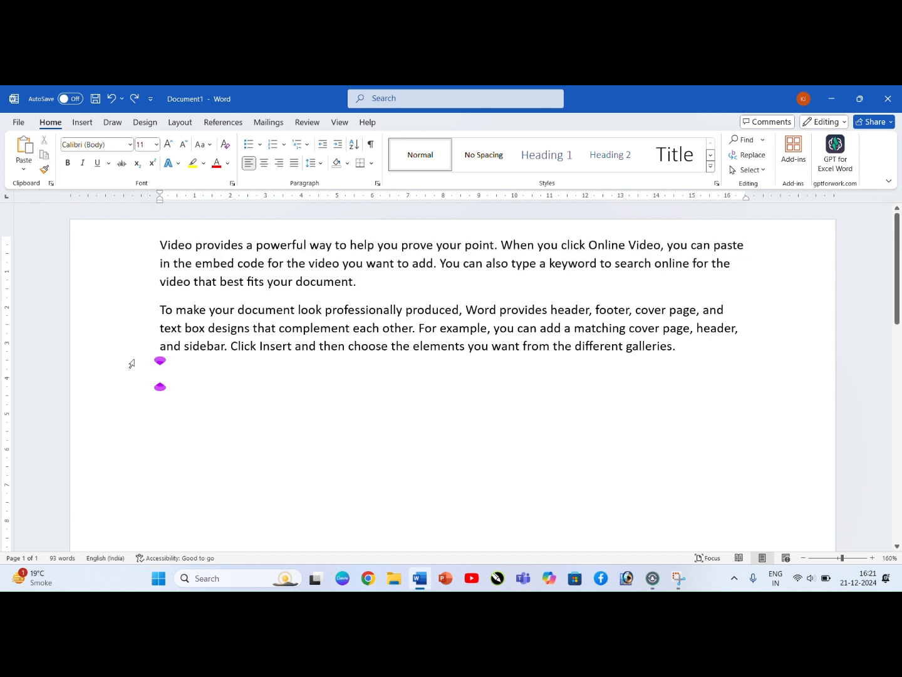
{"action": "left_click", "coordinate": [24, 149]}
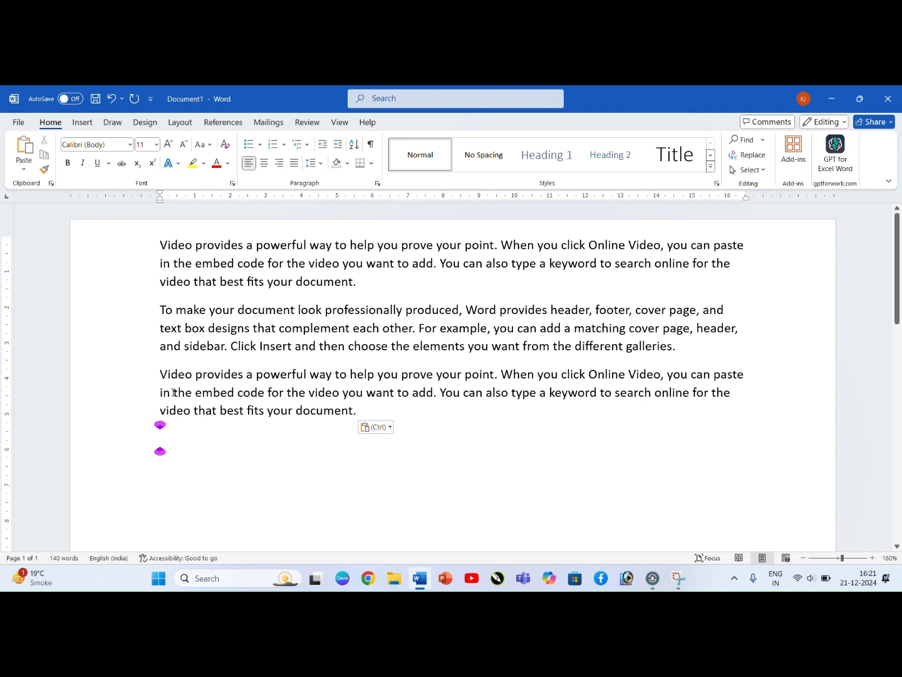
{"action": "key", "text": "ctrl+z"}
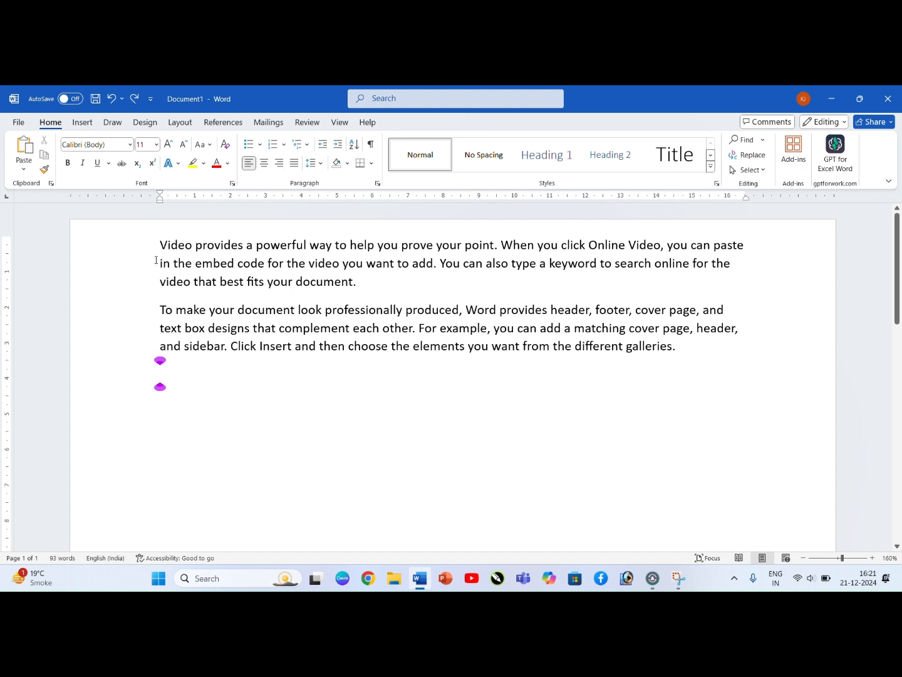
Step: Duplicate the "Video provides" paragraph at the end of the document once more, and undo the duplication
{"action": "left_click_drag", "start_coordinate": [161, 240], "coordinate": [390, 284]}
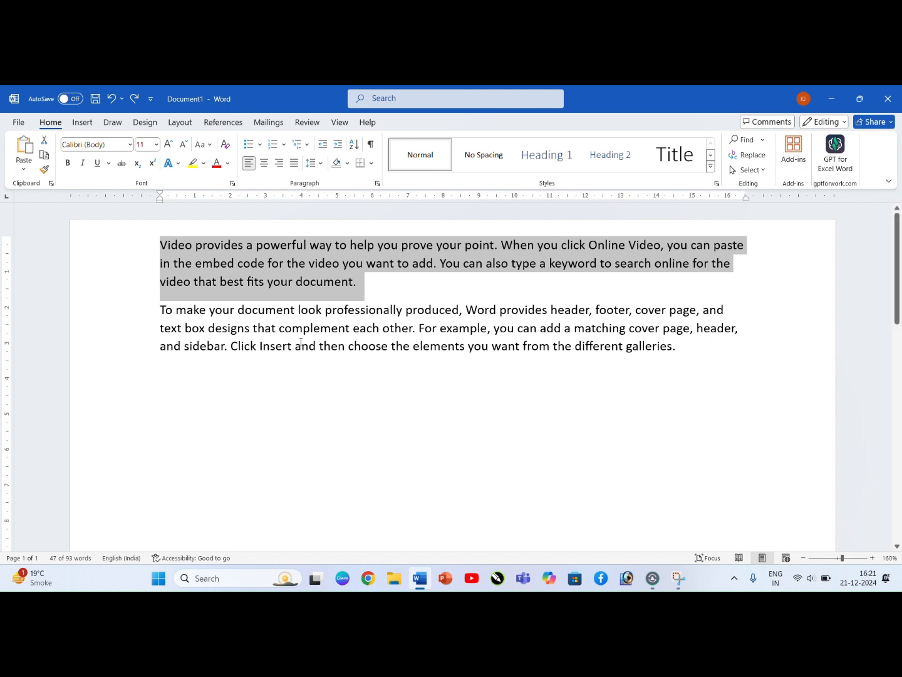
{"action": "left_click", "coordinate": [160, 380]}
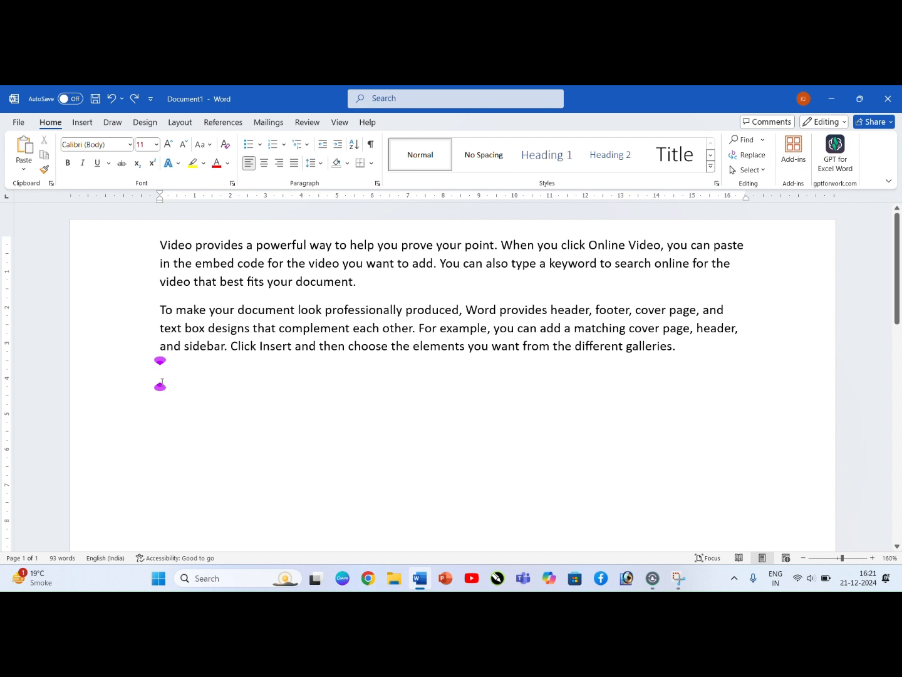
{"action": "key", "text": "ctrl+v"}
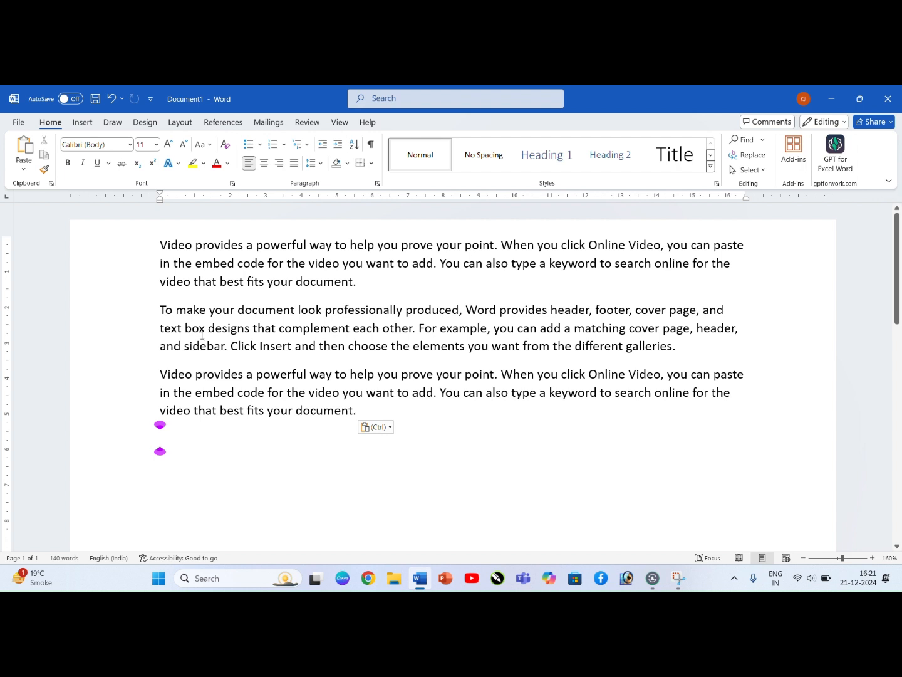
{"action": "key", "text": "ctrl+z"}
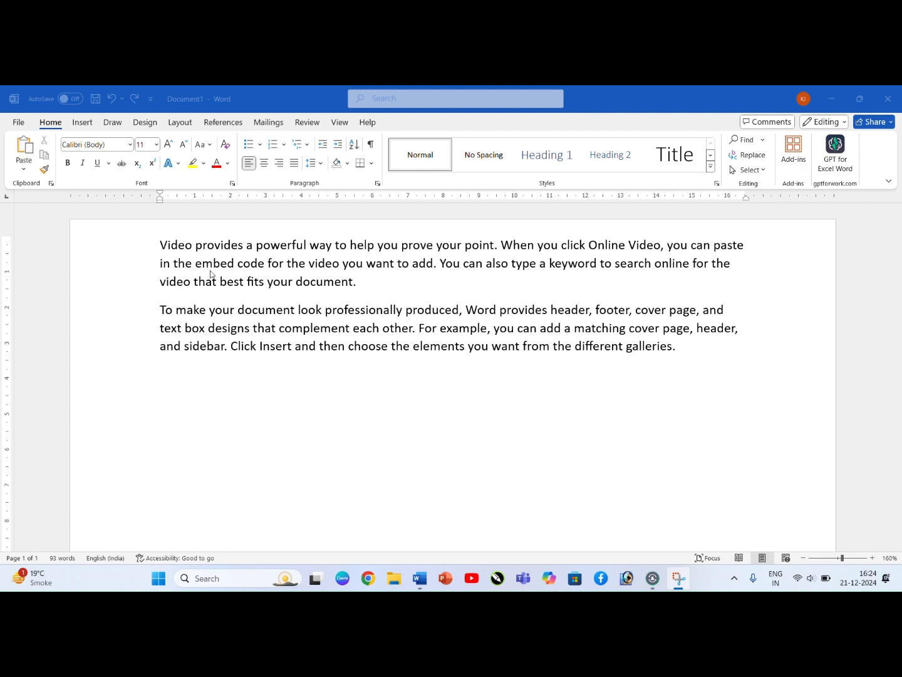
{"action": "left_click", "coordinate": [299, 250]}
{"action": "left_click", "coordinate": [296, 245]}
{"action": "left_click_drag", "start_coordinate": [314, 252], "coordinate": [155, 248]}
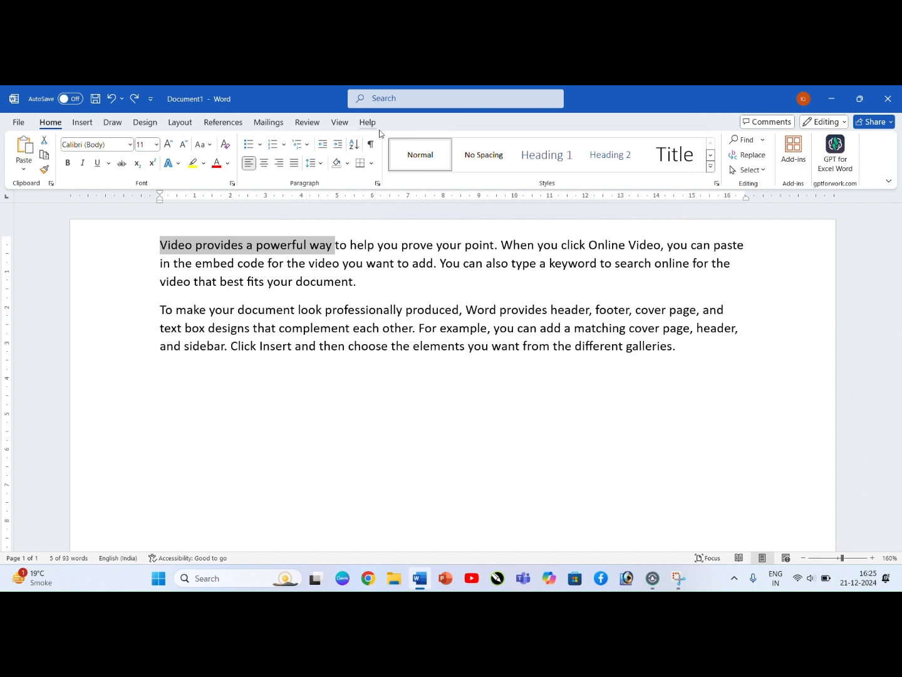
{"action": "left_click", "coordinate": [387, 105]}
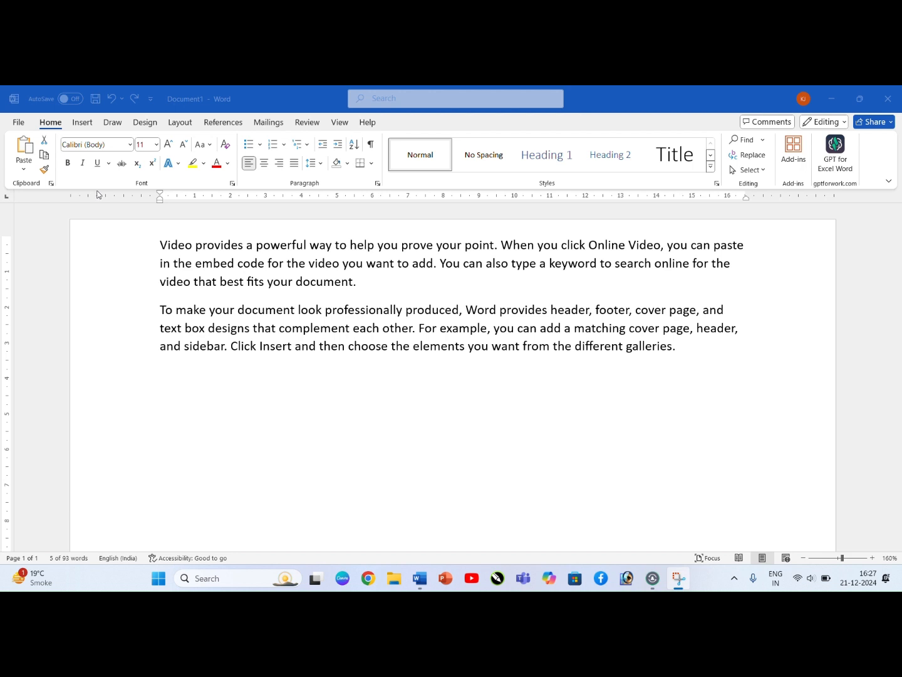
Step: Change the font of the opening words "Video provides a powerful" to Algerian
{"action": "left_click", "coordinate": [308, 246]}
{"action": "left_click_drag", "start_coordinate": [308, 246], "coordinate": [157, 235]}
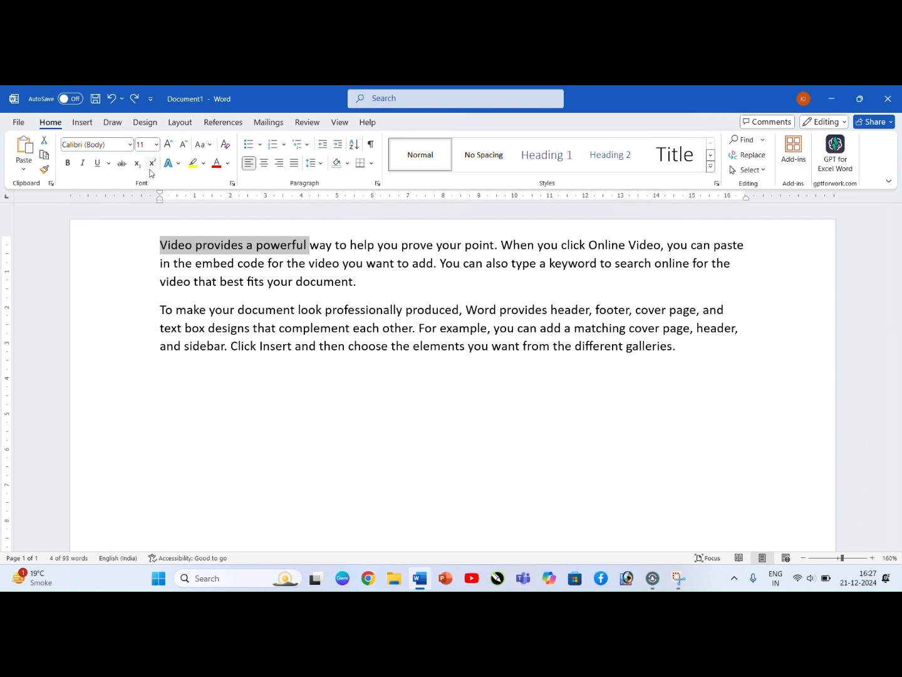
{"action": "left_click", "coordinate": [131, 145]}
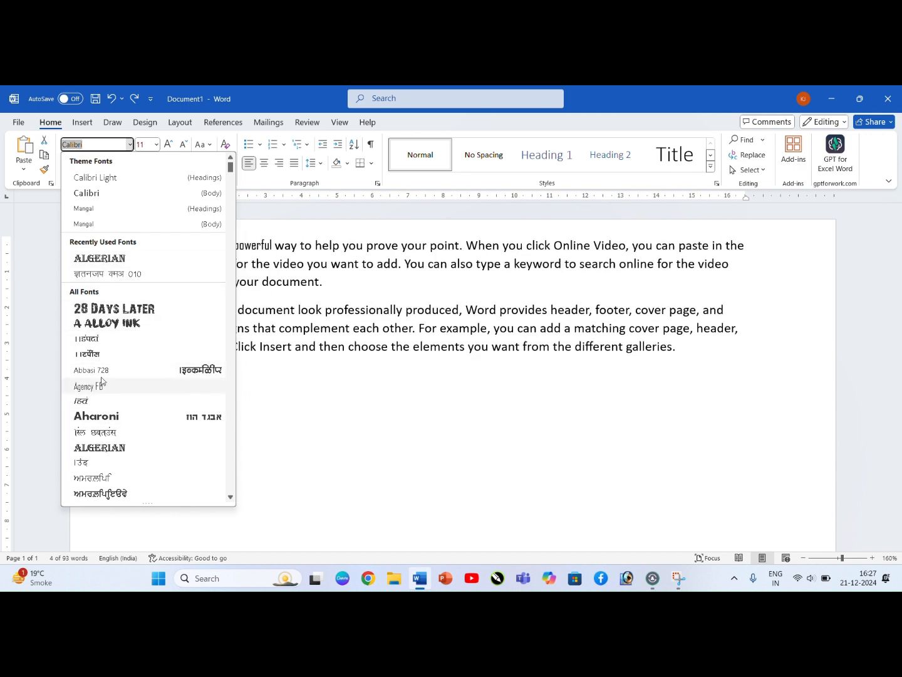
{"action": "left_click", "coordinate": [103, 259]}
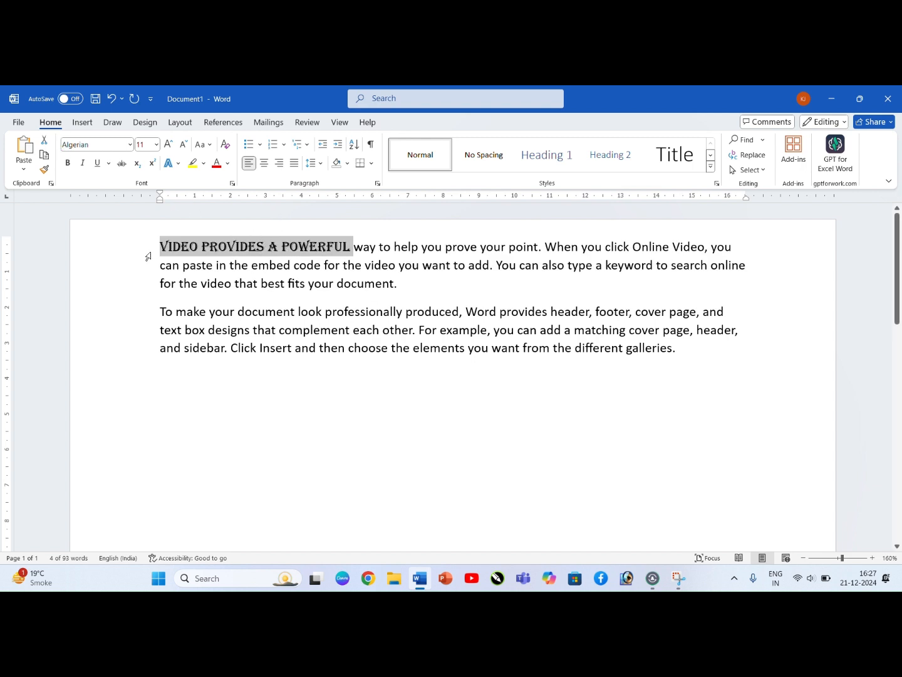
Step: Set the font size of the words "Video provides a powerful" to 13
{"action": "left_click", "coordinate": [157, 146]}
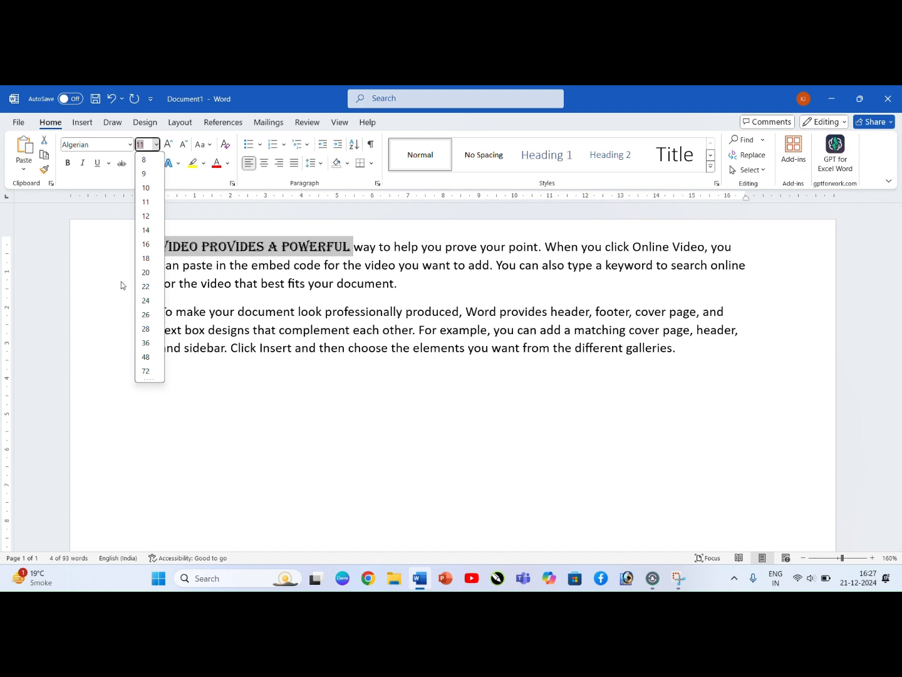
{"action": "left_click", "coordinate": [129, 224]}
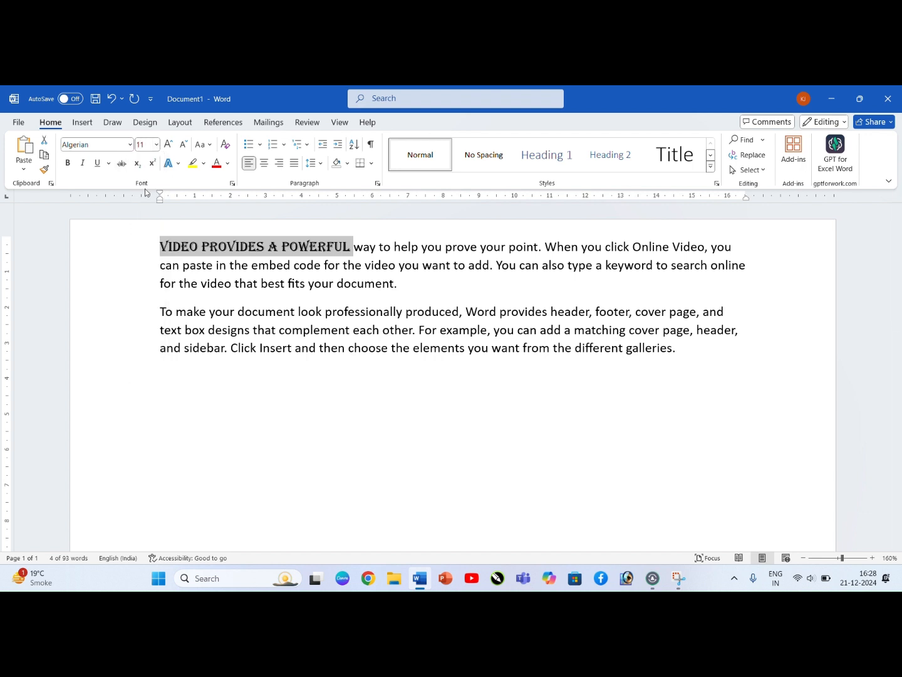
{"action": "left_click", "coordinate": [153, 146]}
{"action": "key", "text": "BackSpace"}
{"action": "type", "text": "13"}
{"action": "key", "text": "Return"}
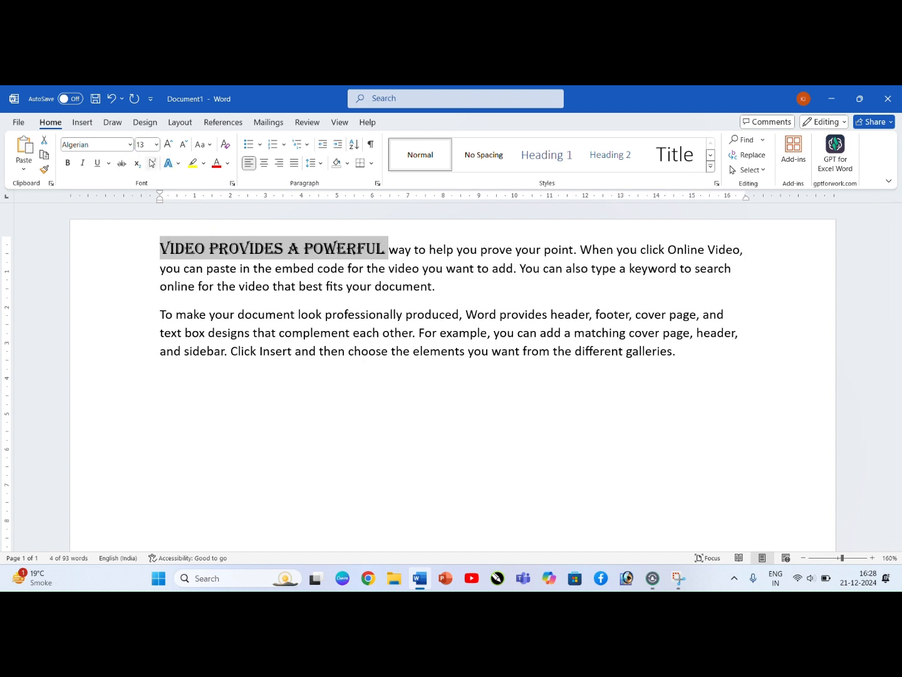
Step: Set the font size of the words "Video provides a powerful" to 80, and undo the size change
{"action": "key", "text": "BackSpace"}
{"action": "type", "text": "80"}
{"action": "key", "text": "Return"}
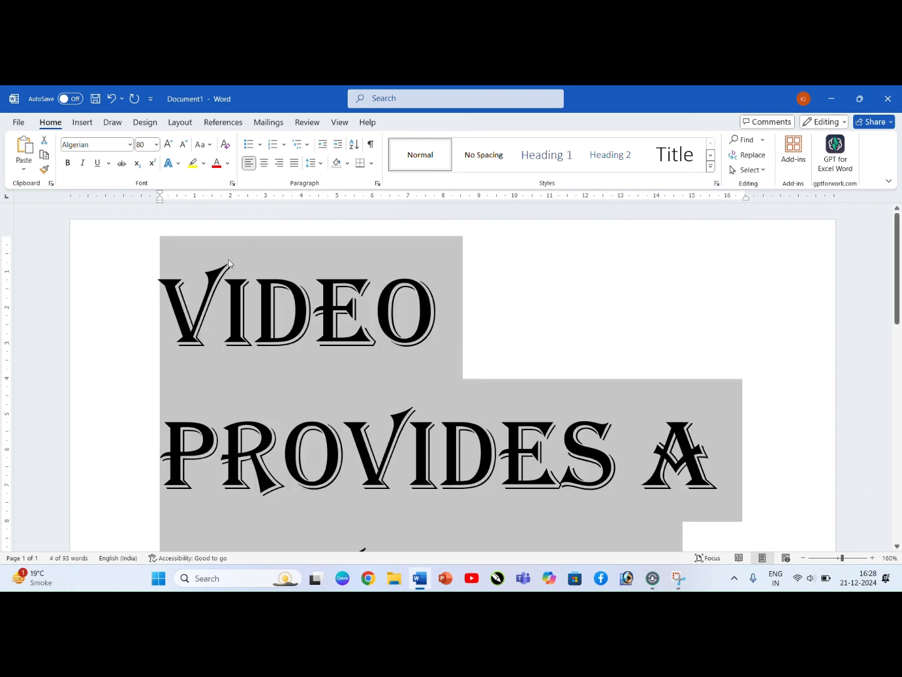
{"action": "left_click", "coordinate": [288, 315]}
{"action": "key", "text": "ctrl+z"}
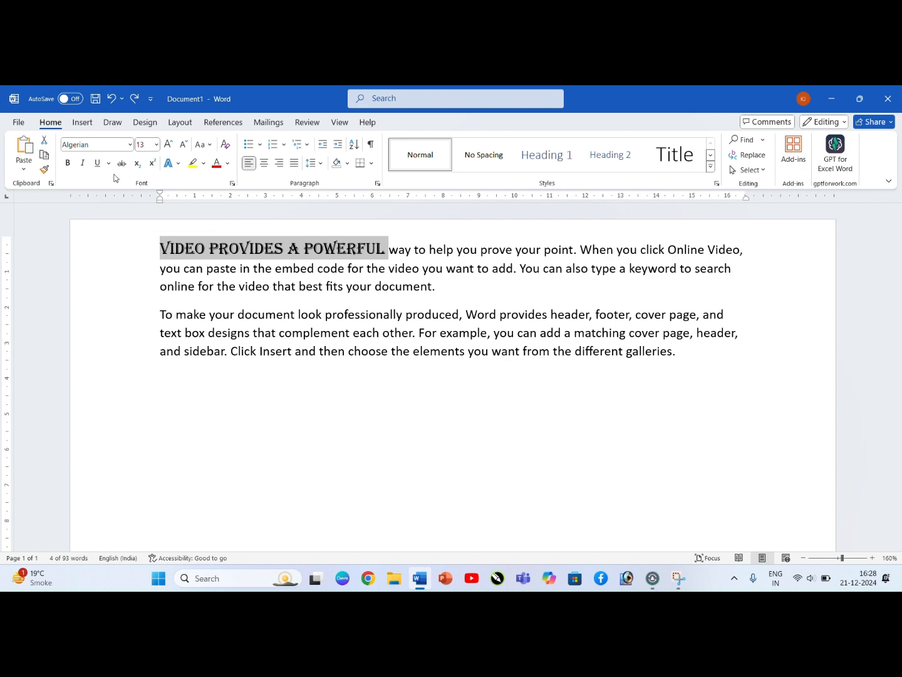
Step: Try to set the font size of the words "Video provides a powerful" to 0
{"action": "left_click", "coordinate": [146, 144]}
{"action": "key", "text": "BackSpace"}
{"action": "type", "text": "0"}
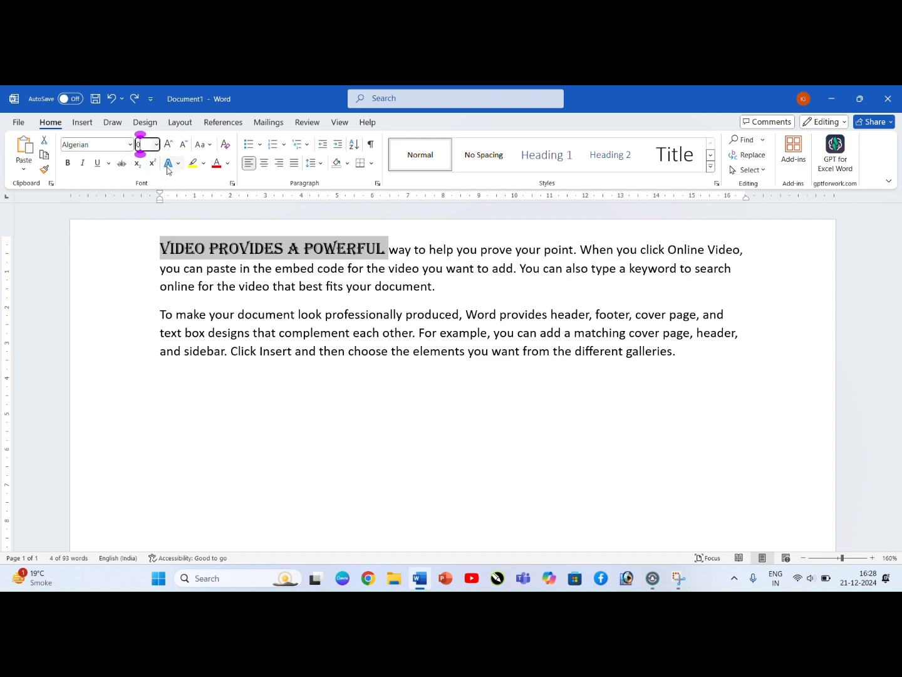
{"action": "key", "text": "Return"}
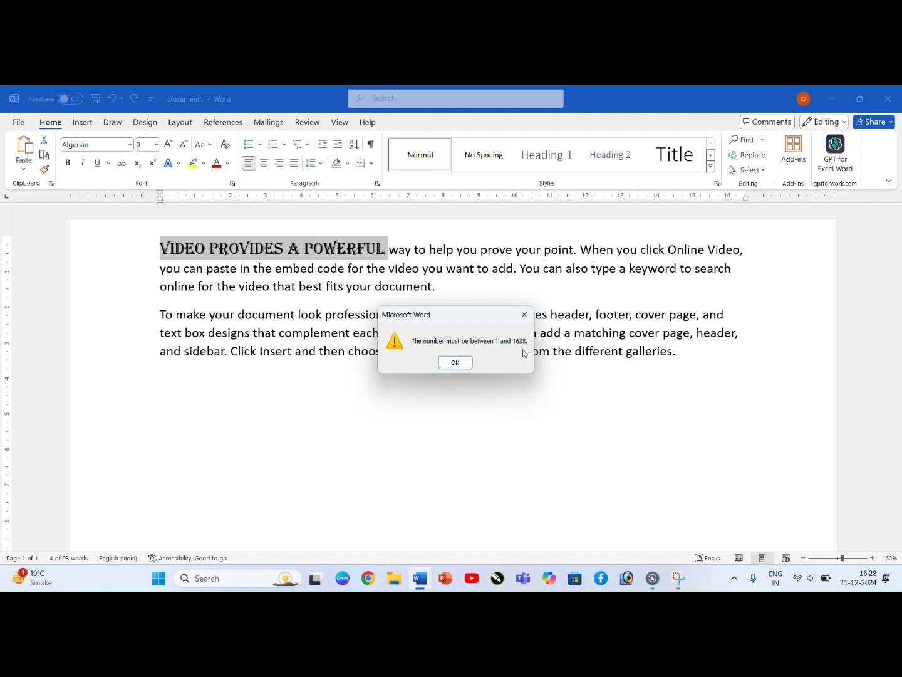
{"action": "left_click", "coordinate": [524, 314]}
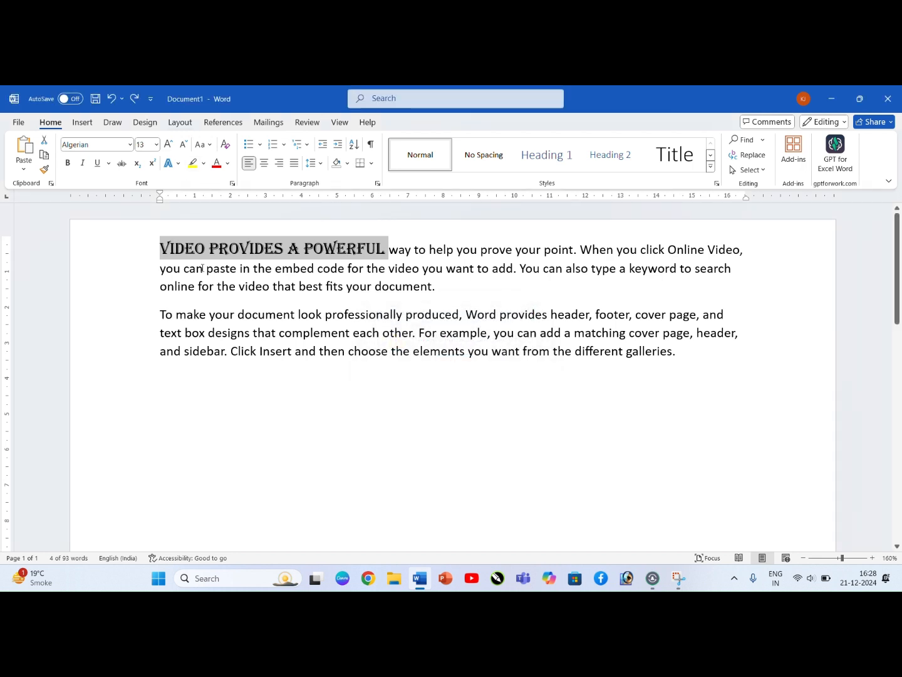
Step: Grow and shrink the font of "Video provides a powerful" repeatedly in preset increments, ending at size 10
{"action": "left_click", "coordinate": [168, 144]}
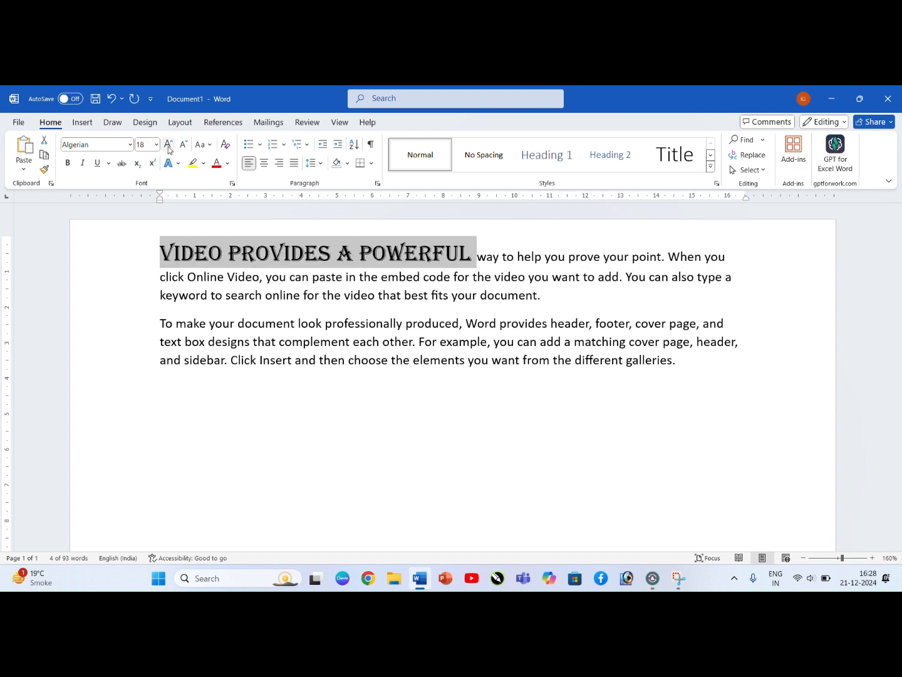
{"action": "left_click", "coordinate": [183, 145]}
{"action": "left_click", "coordinate": [183, 145]}
{"action": "left_click", "coordinate": [168, 145]}
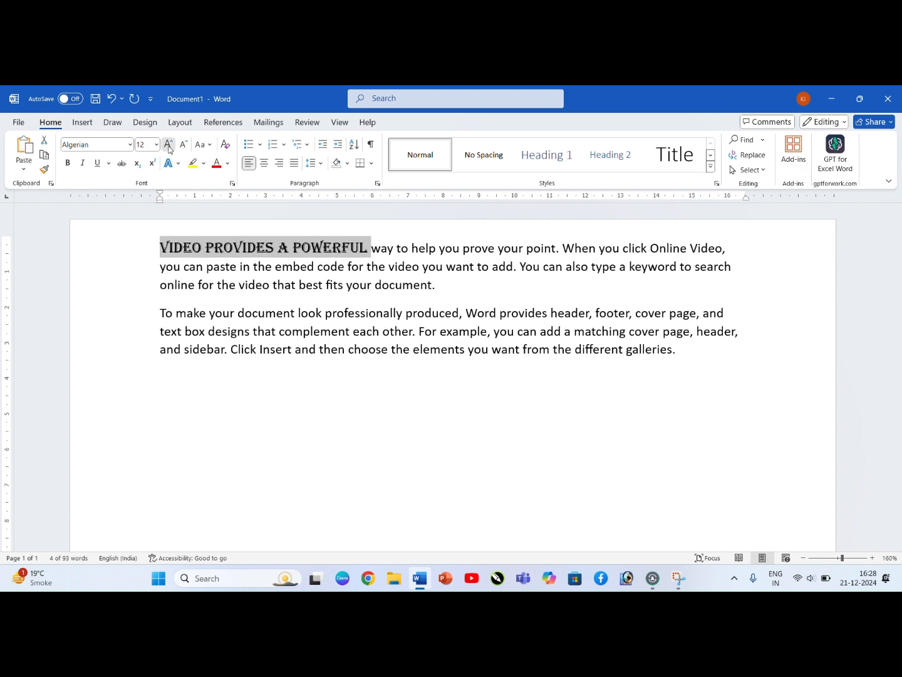
{"action": "left_click", "coordinate": [168, 145]}
{"action": "left_click", "coordinate": [168, 144]}
{"action": "left_click", "coordinate": [182, 144]}
{"action": "left_click", "coordinate": [182, 145]}
{"action": "left_click", "coordinate": [183, 144]}
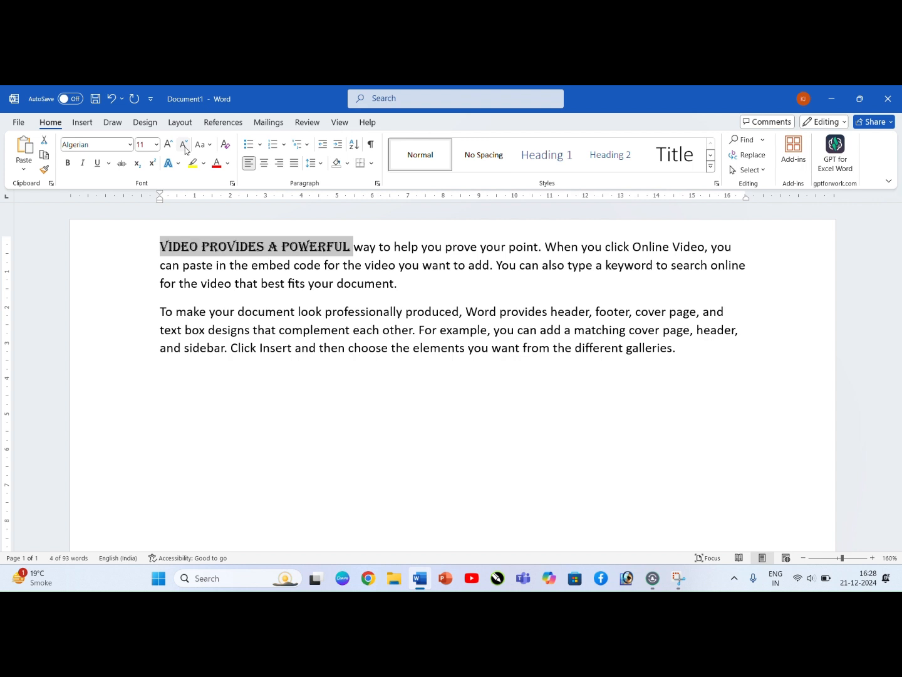
{"action": "left_click", "coordinate": [169, 145]}
{"action": "left_click", "coordinate": [169, 145]}
{"action": "left_click", "coordinate": [169, 145]}
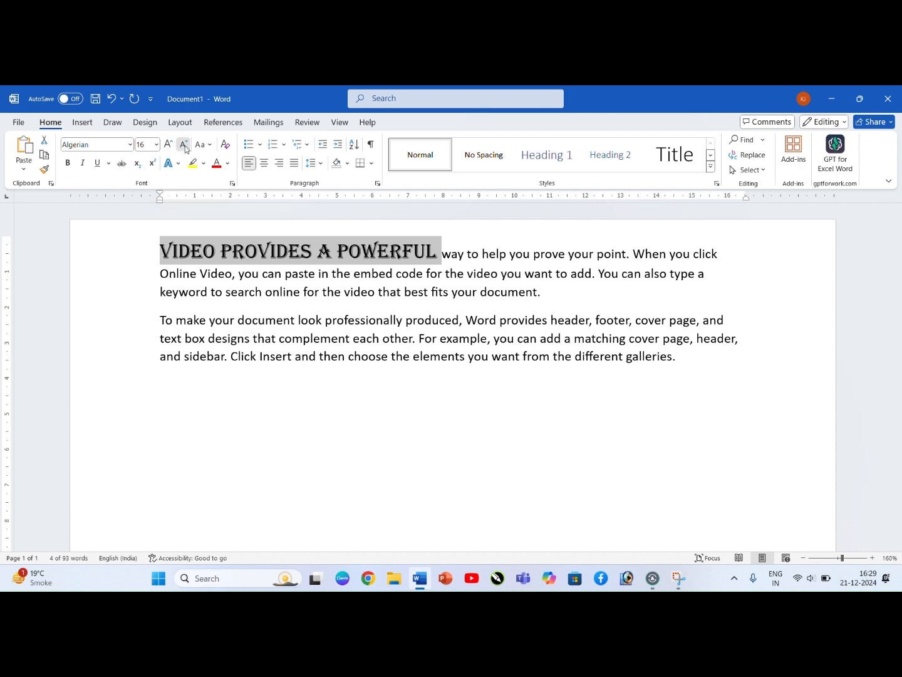
{"action": "left_click", "coordinate": [184, 145]}
{"action": "left_click", "coordinate": [183, 145]}
{"action": "left_click", "coordinate": [184, 145]}
{"action": "left_click", "coordinate": [183, 144]}
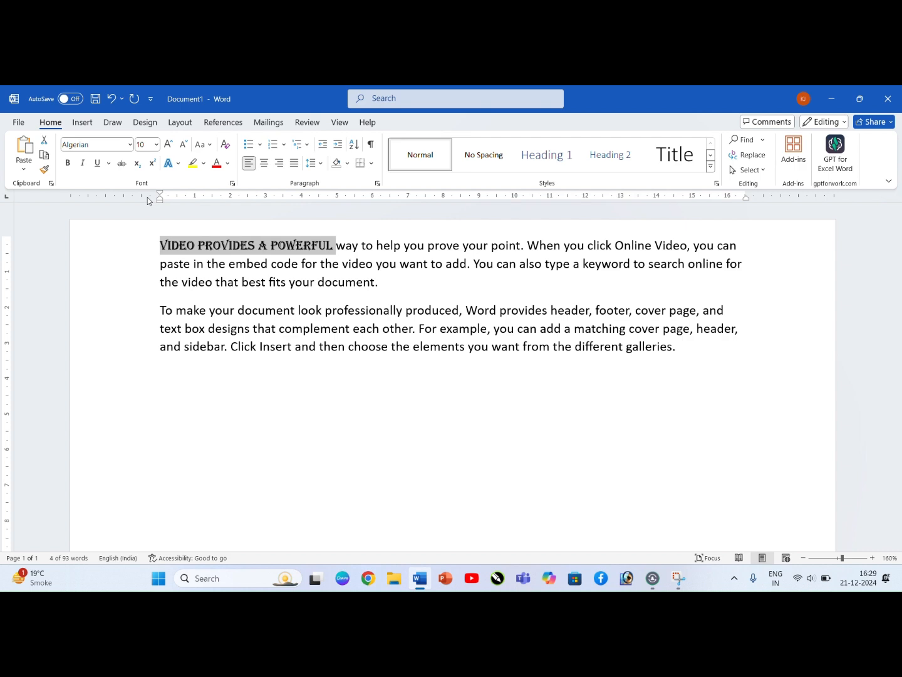
Step: Enlarge and reduce the font of "Video provides a powerful" step by step, ending at size 12
{"action": "key", "text": "ctrl+shift+period"}
{"action": "key", "text": "ctrl+shift+period"}
{"action": "key", "text": "ctrl+shift+period"}
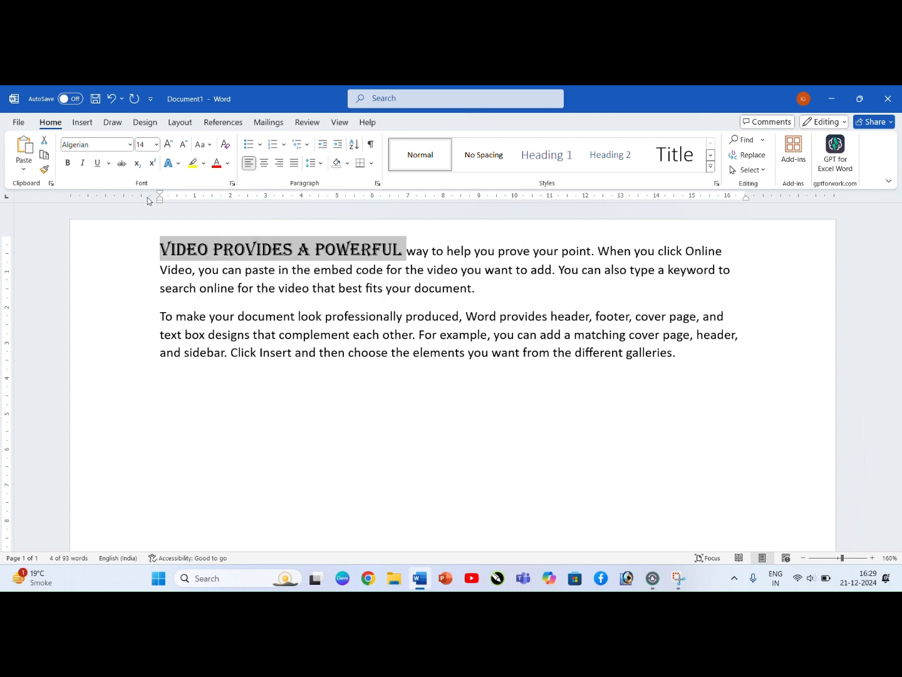
{"action": "key", "text": "ctrl+shift+period"}
{"action": "key", "text": "ctrl+shift+comma"}
{"action": "key", "text": "ctrl+shift+comma"}
{"action": "key", "text": "ctrl+shift+comma"}
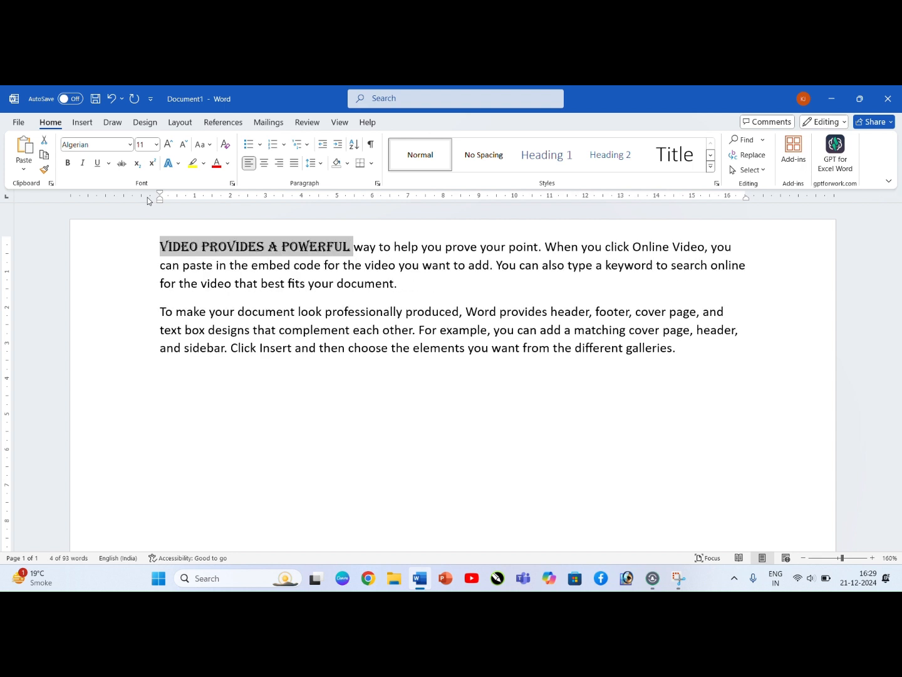
{"action": "key", "text": "ctrl+shift+period"}
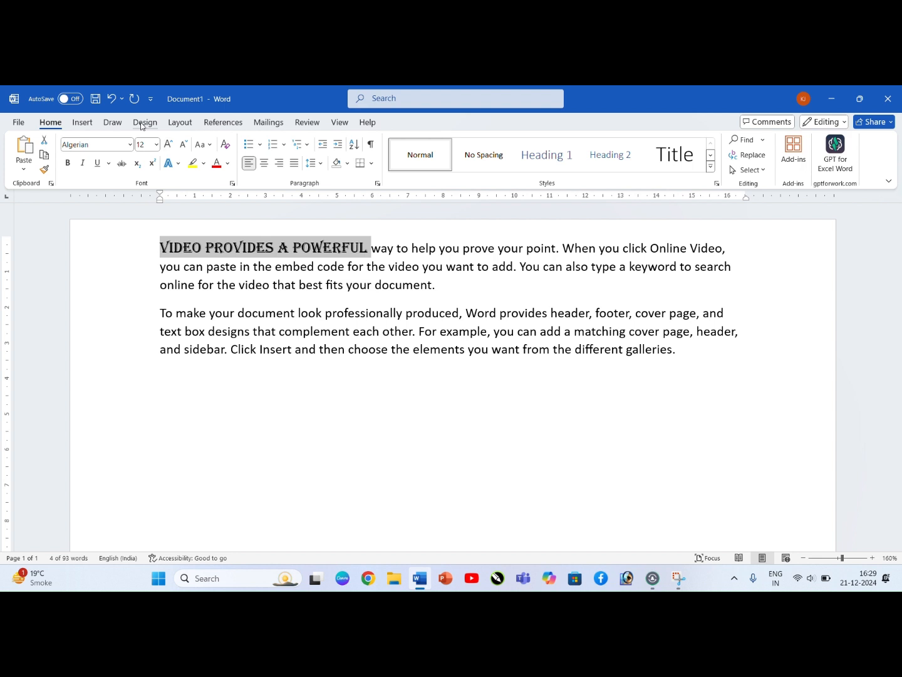
Step: Make the words "Video provides a powerful" bold and italic with a double underline
{"action": "left_click", "coordinate": [67, 165]}
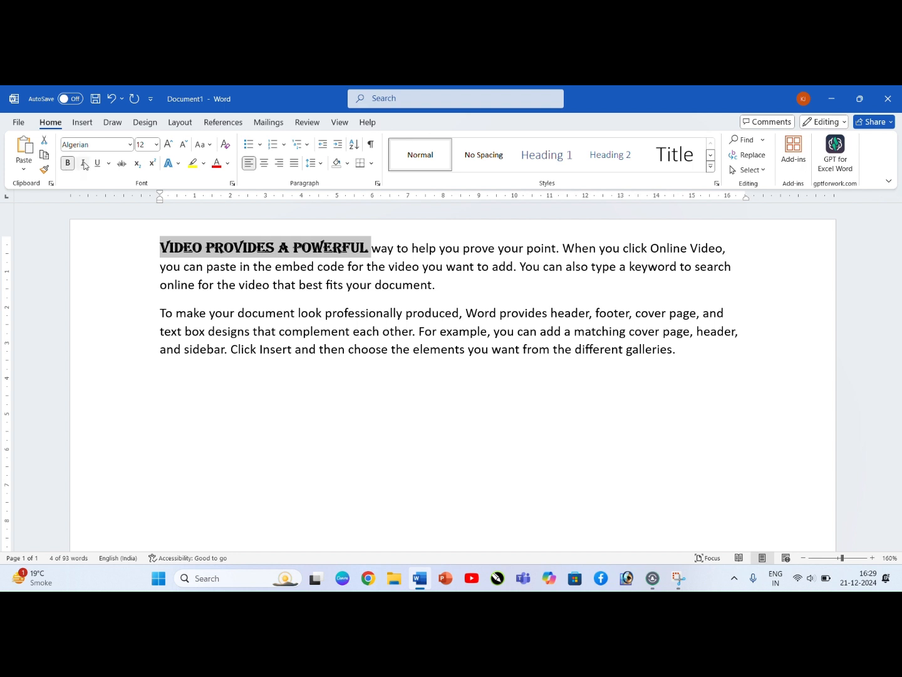
{"action": "left_click", "coordinate": [82, 164]}
{"action": "left_click", "coordinate": [98, 164]}
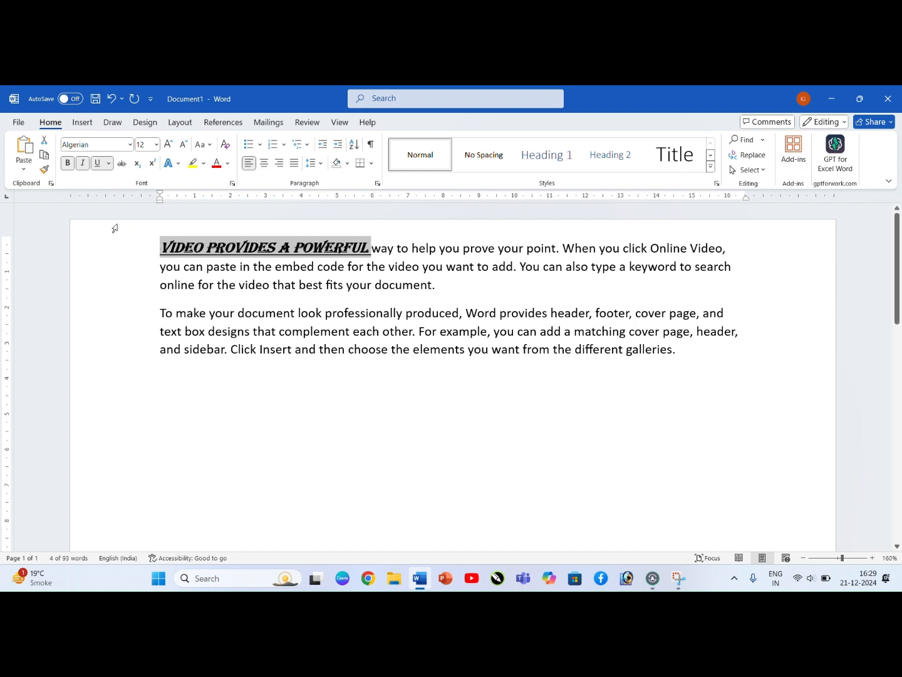
{"action": "left_click", "coordinate": [109, 164]}
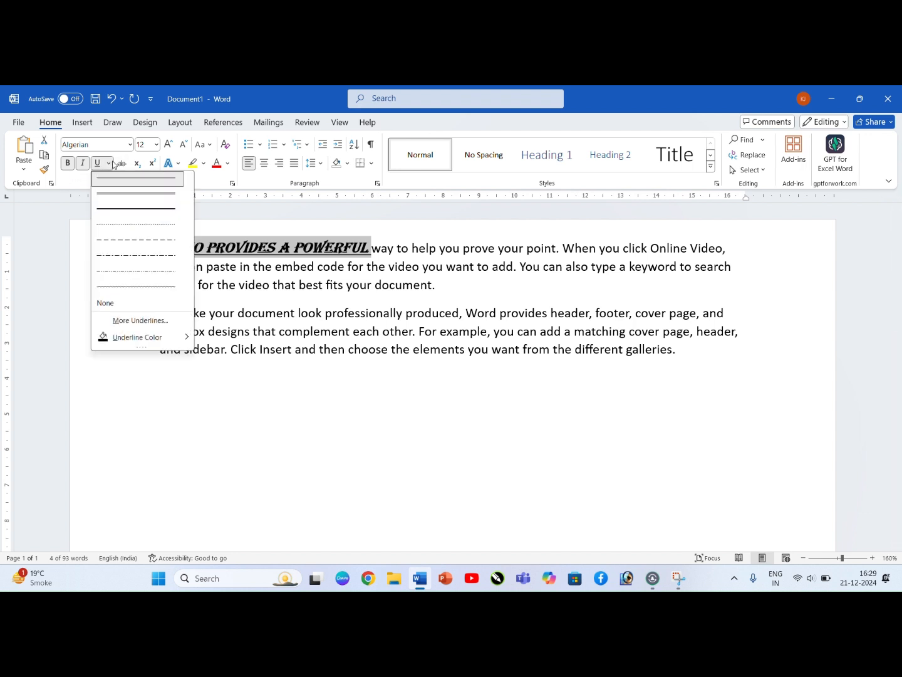
{"action": "left_click", "coordinate": [131, 200]}
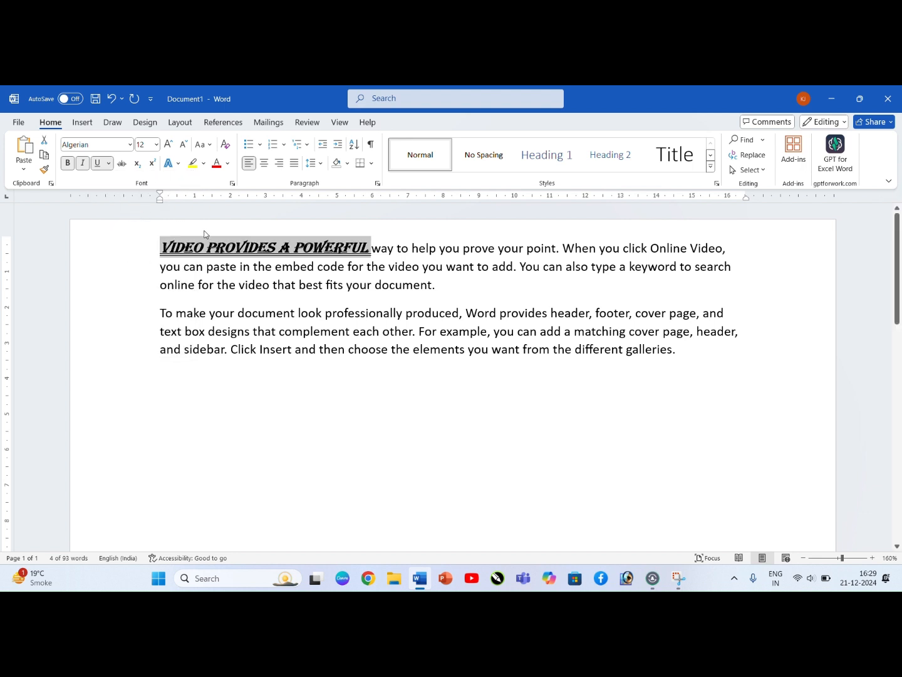
Step: Remove the underline, italic and bold formatting from the words "Video provides a powerful"
{"action": "left_click", "coordinate": [97, 163]}
{"action": "left_click", "coordinate": [82, 163]}
{"action": "left_click", "coordinate": [68, 164]}
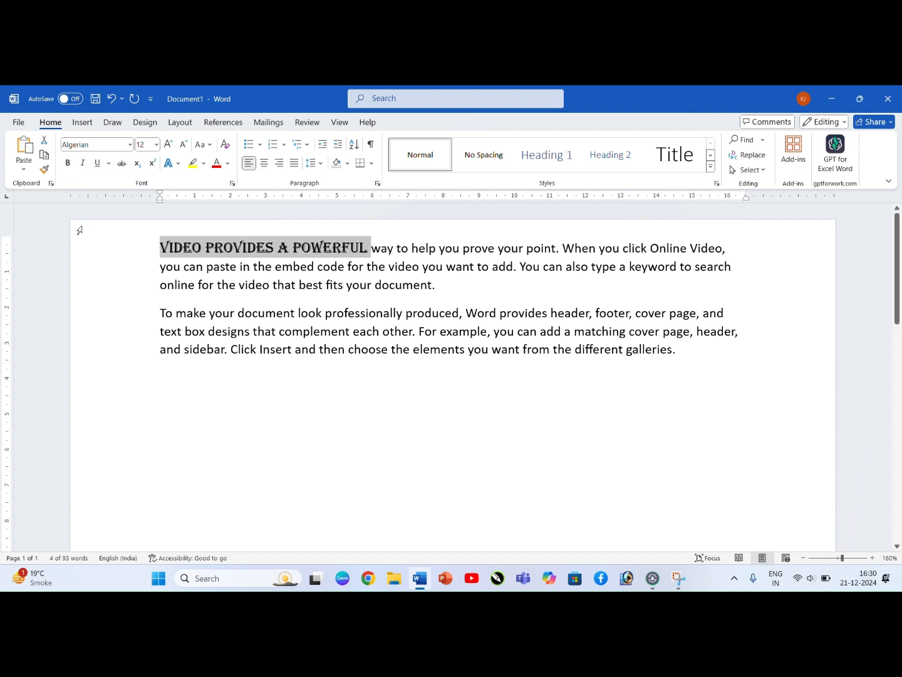
Step: Apply bold, italic and underline formatting to the words "Video provides a powerful"
{"action": "key", "text": "ctrl+b"}
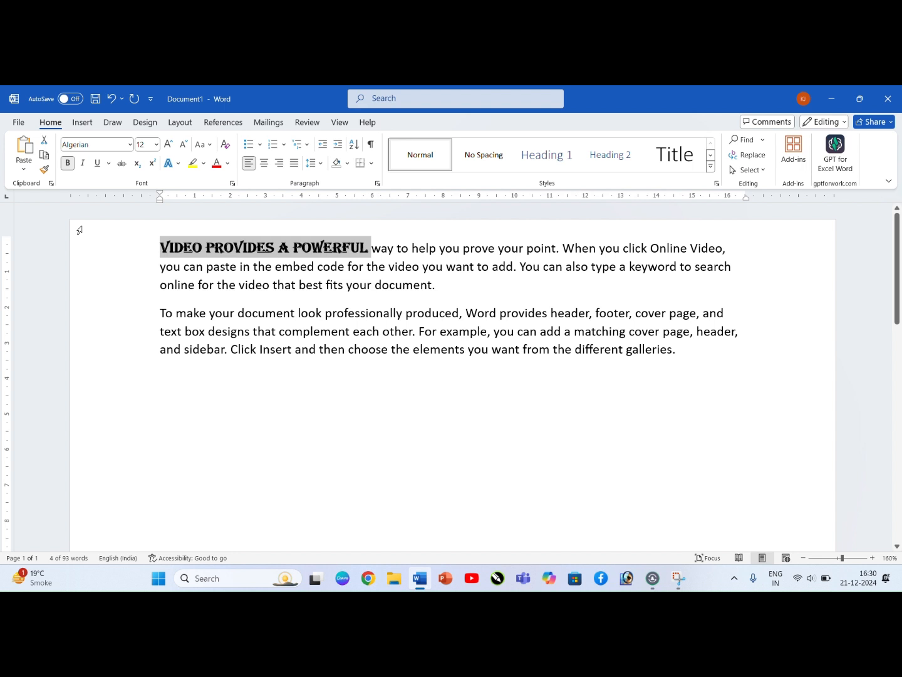
{"action": "key", "text": "ctrl+i"}
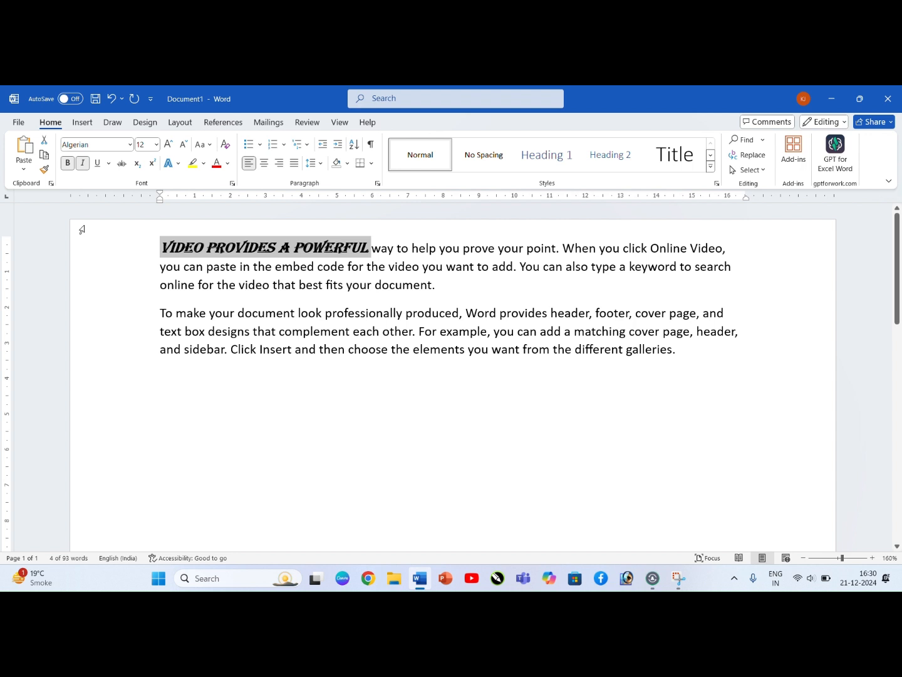
{"action": "key", "text": "ctrl+u"}
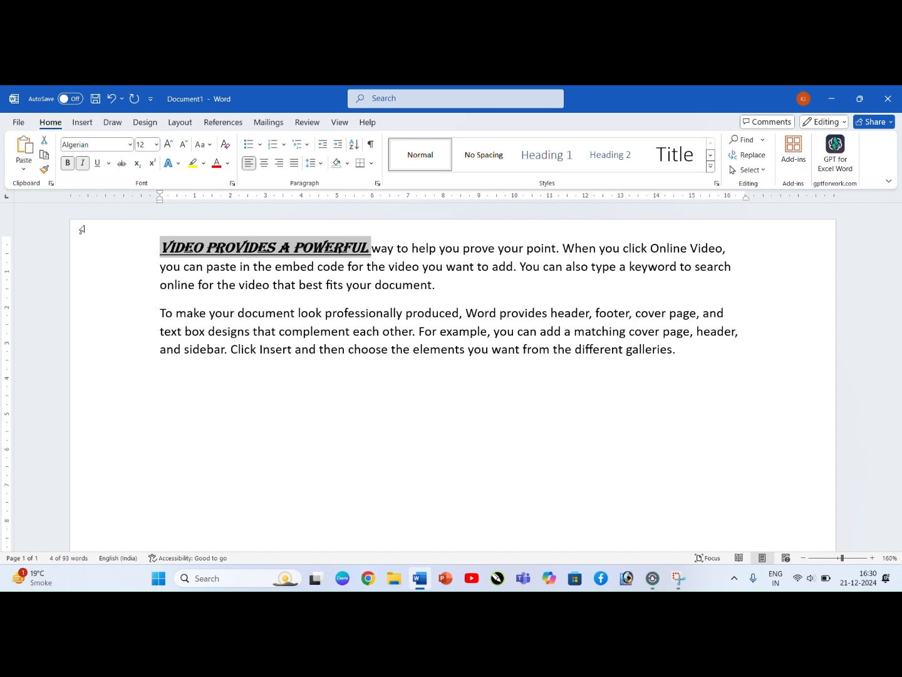
Step: Look at the Font dialog settings for the words "Video provides a powerful" and close it without changes
{"action": "key", "text": "ctrl+u"}
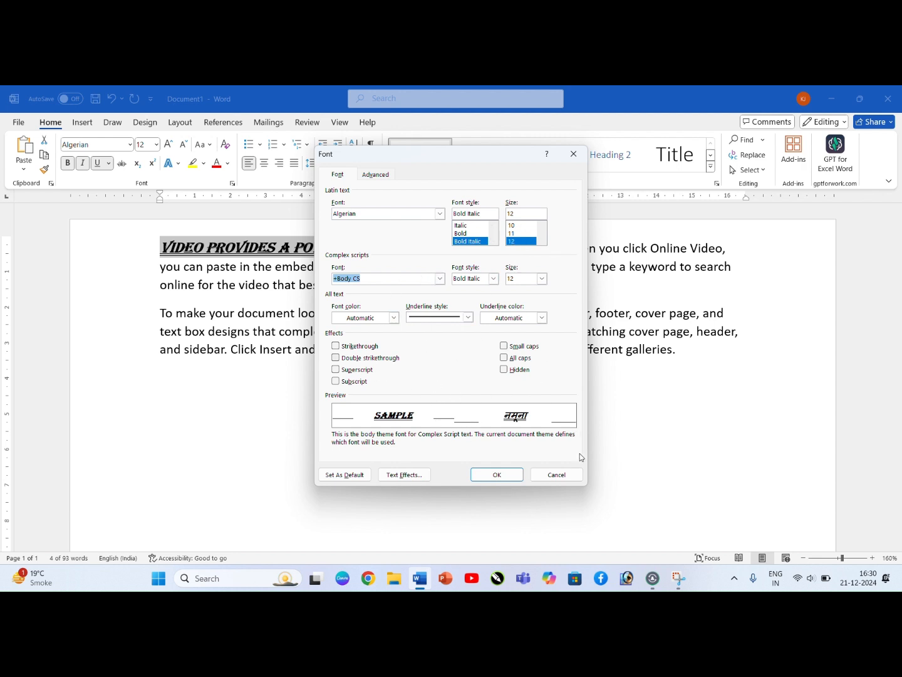
{"action": "left_click", "coordinate": [561, 477]}
{"action": "left_click", "coordinate": [391, 103]}
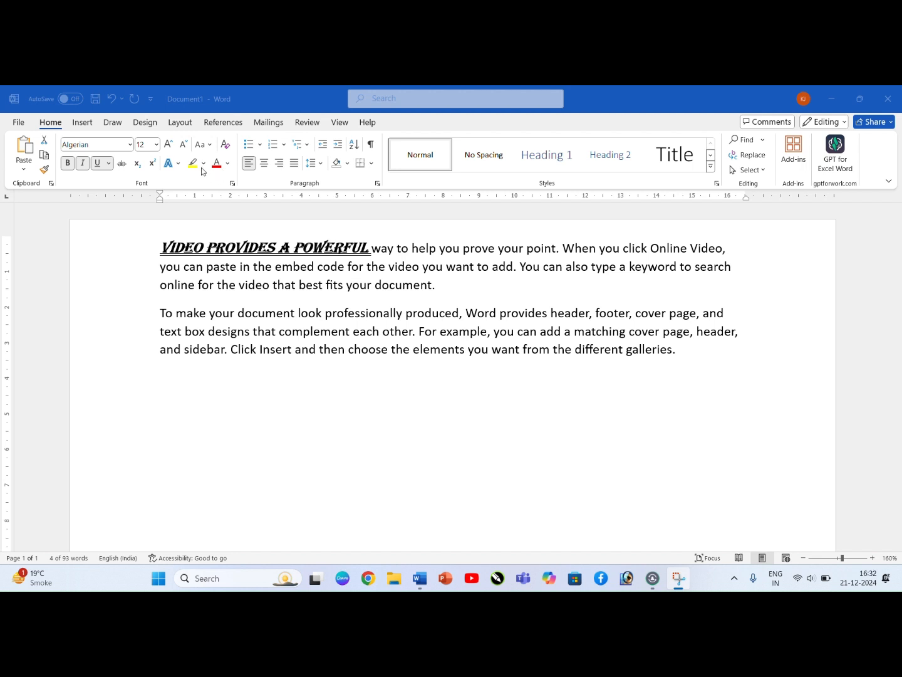
Step: Highlight the words "Video provides a powerful" in yellow
{"action": "left_click", "coordinate": [281, 256]}
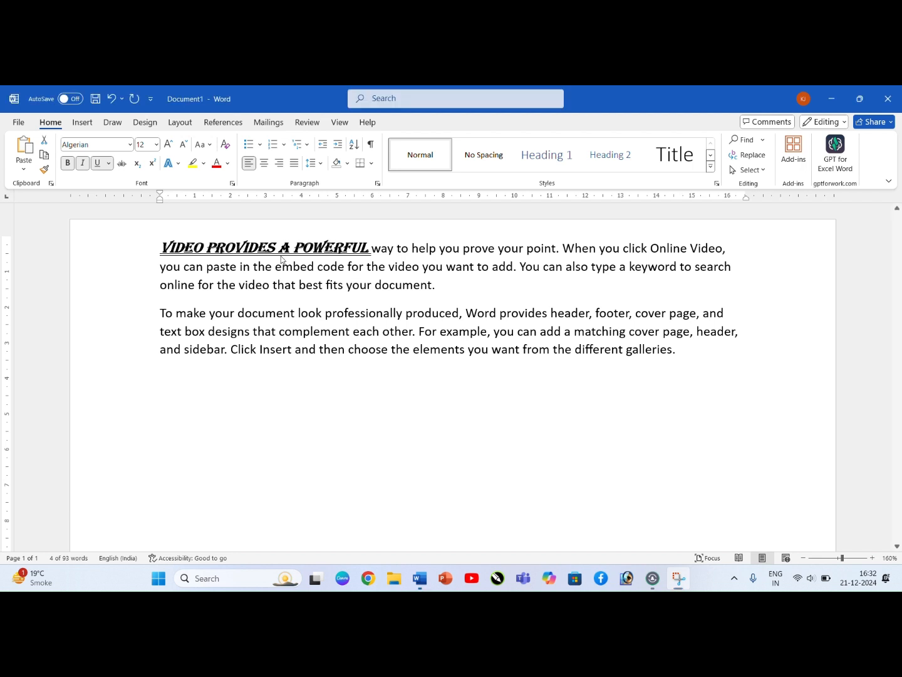
{"action": "left_click", "coordinate": [203, 163]}
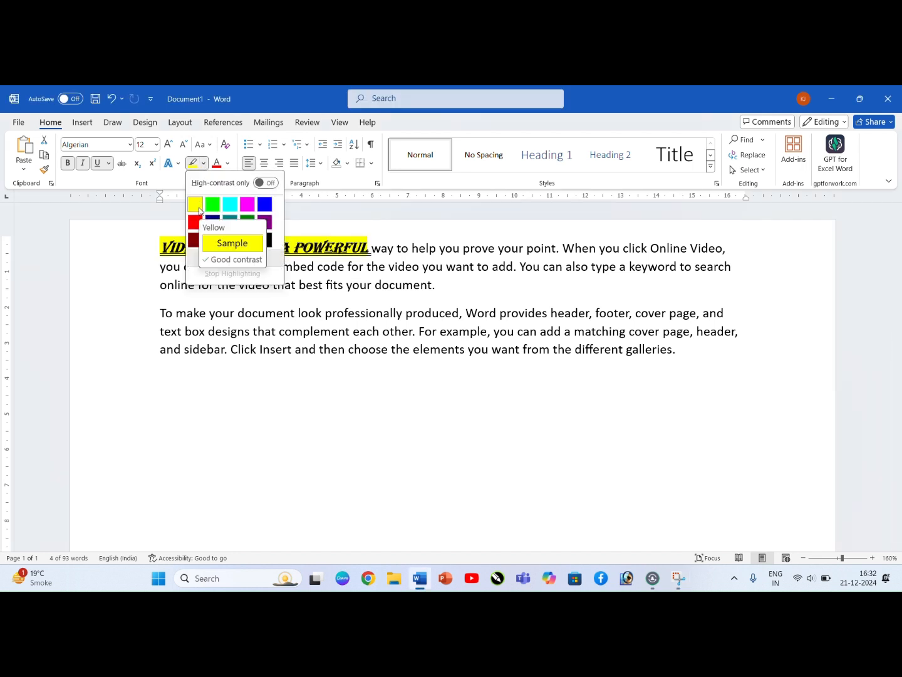
{"action": "left_click", "coordinate": [200, 210]}
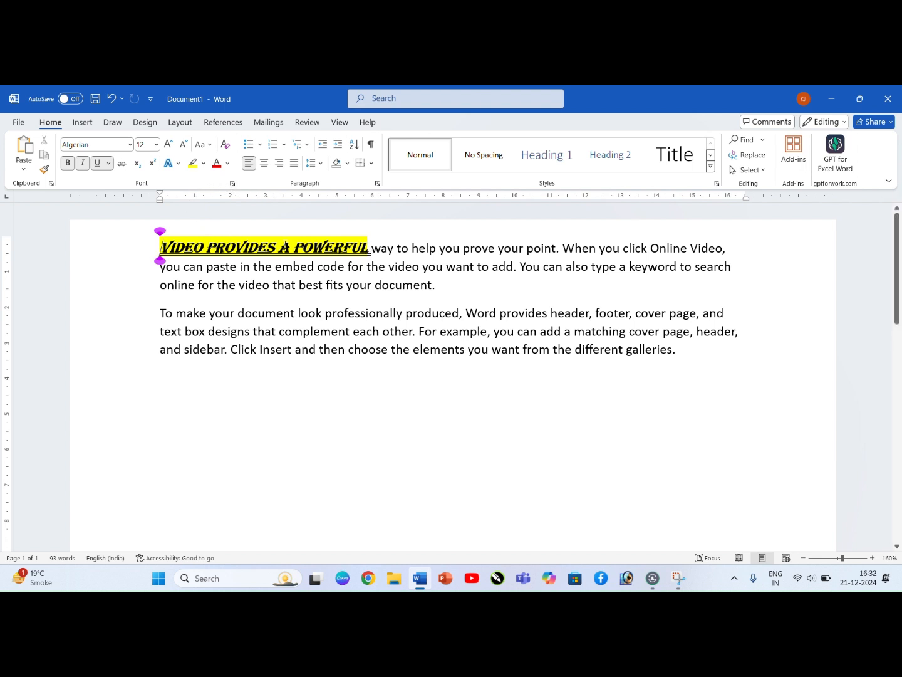
Step: Change the font colour of the highlighted words "Video provides a powerful" to the standard red
{"action": "left_click_drag", "start_coordinate": [369, 248], "coordinate": [162, 240]}
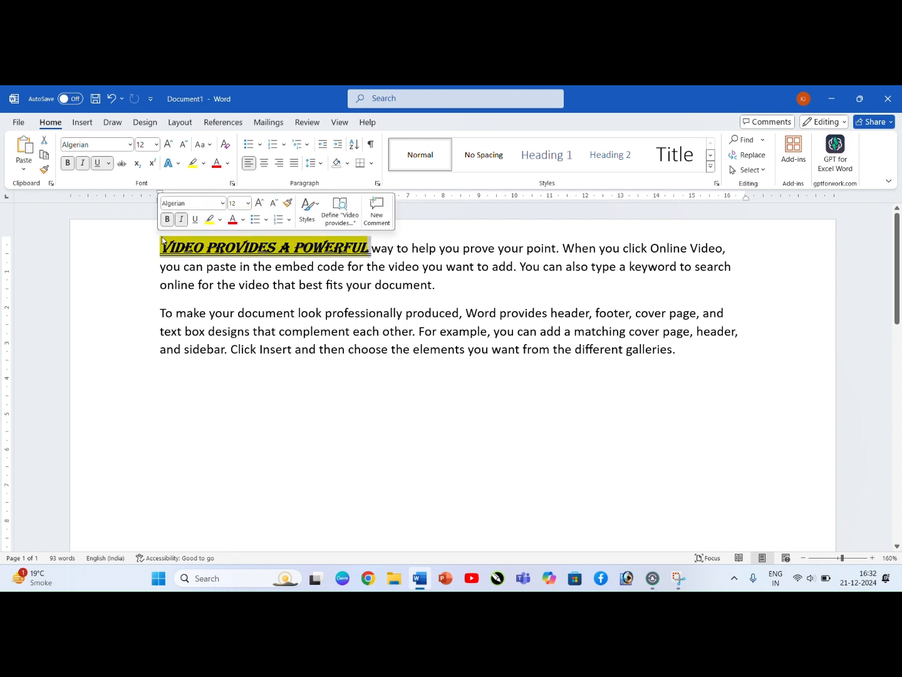
{"action": "left_click", "coordinate": [228, 163]}
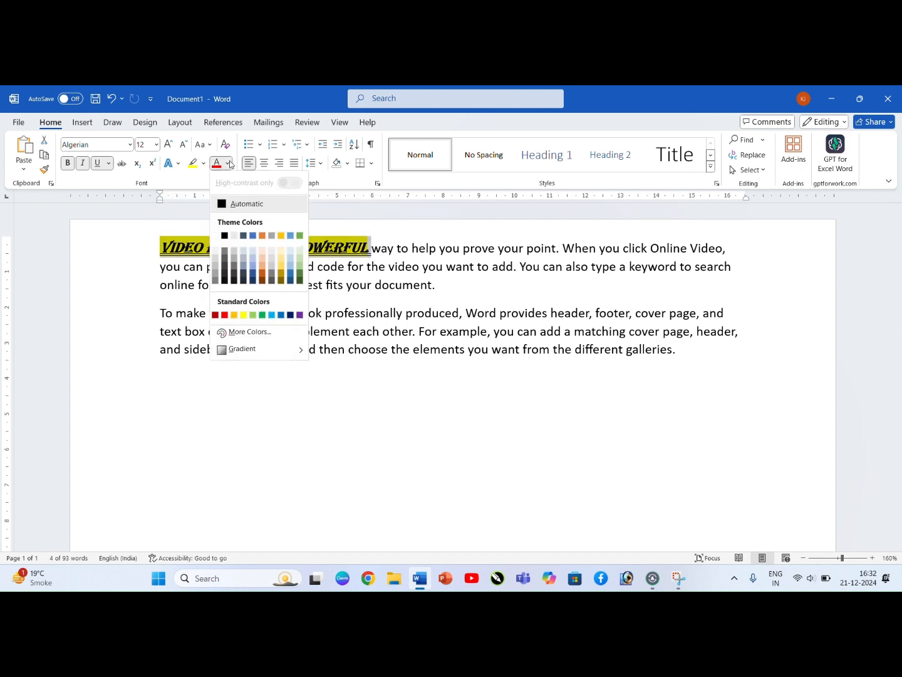
{"action": "left_click", "coordinate": [224, 315]}
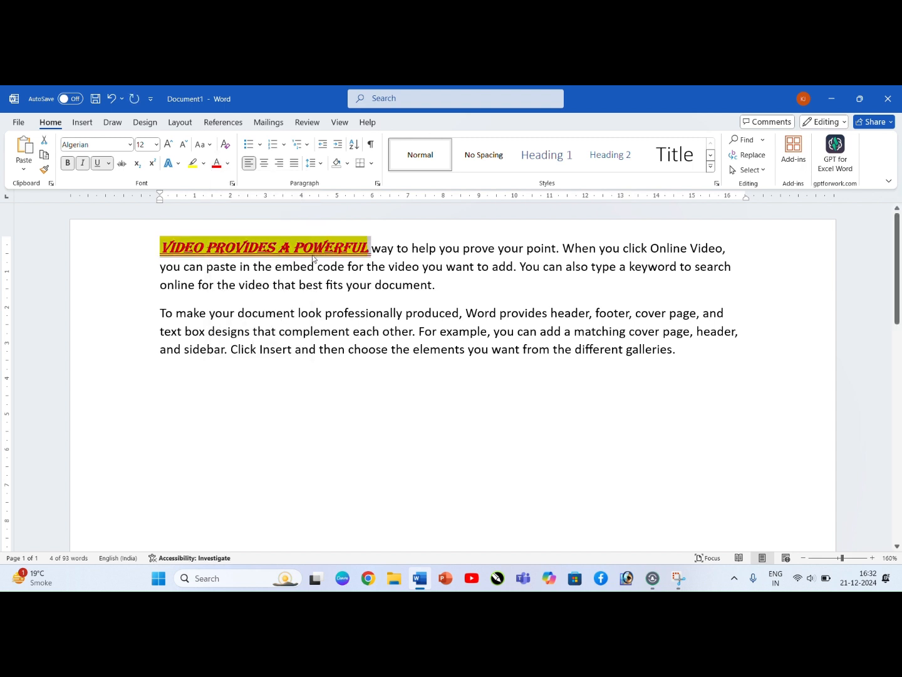
Step: Preview the text effect styles on "Video provides a powerful" without applying any of them
{"action": "left_click", "coordinate": [178, 166]}
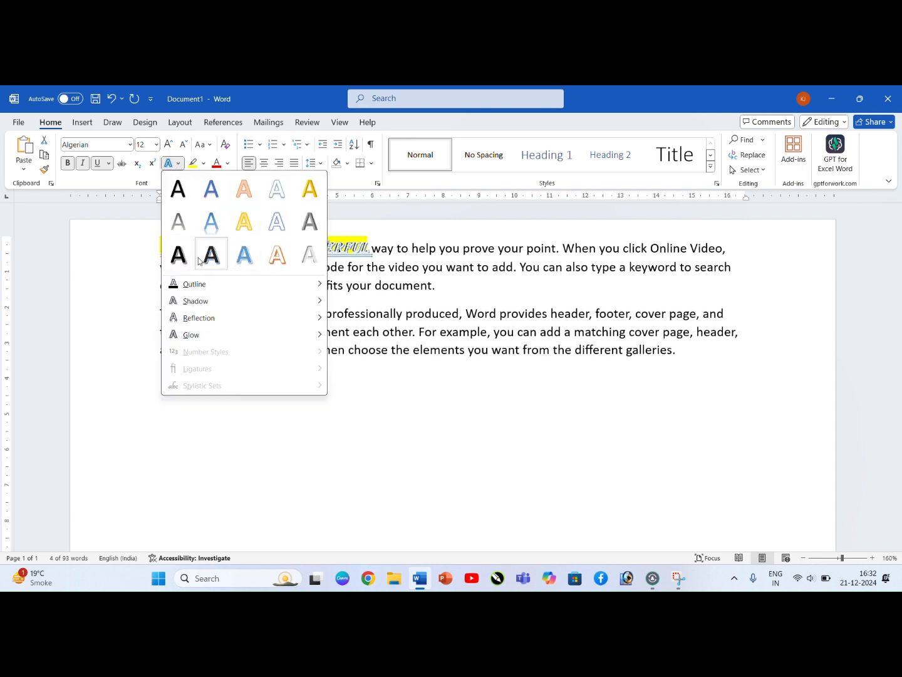
{"action": "left_click", "coordinate": [132, 252]}
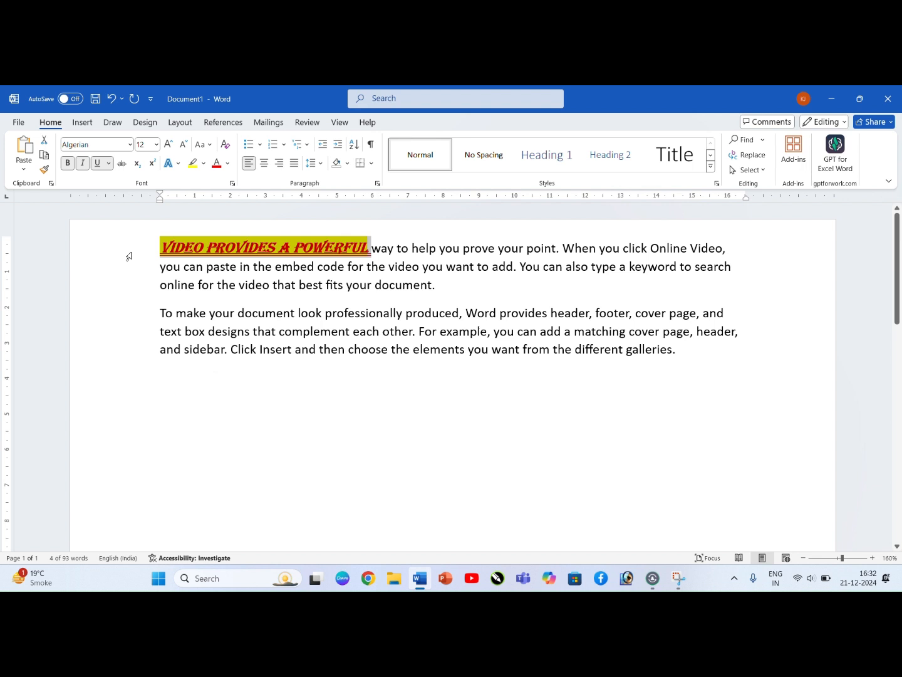
{"action": "left_click", "coordinate": [224, 248]}
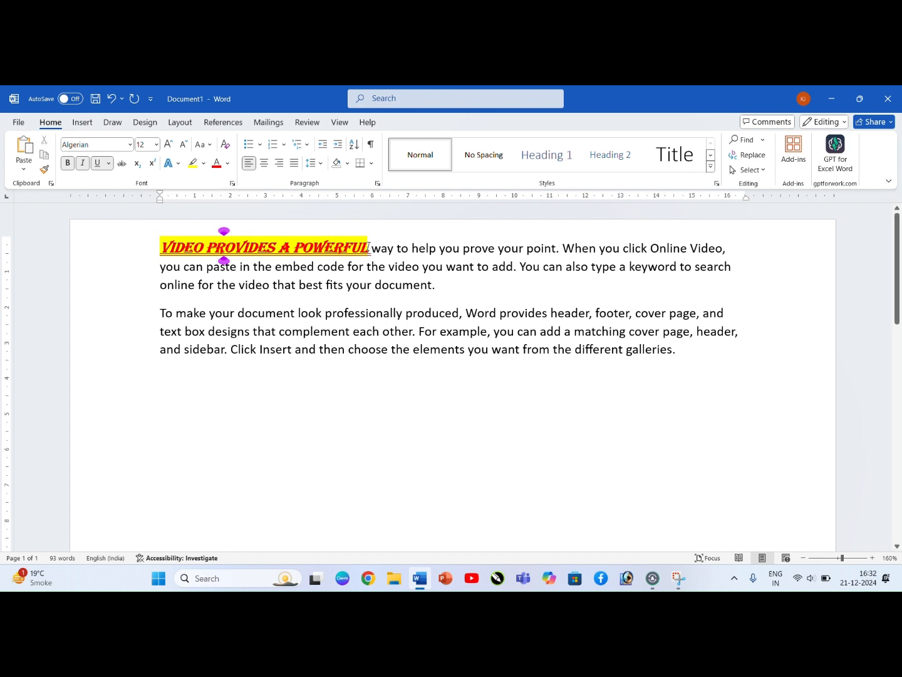
Step: Copy the formatting of "Video provides a powerful" onto "To make your document look professionally" with Format Painter
{"action": "left_click_drag", "start_coordinate": [369, 247], "coordinate": [161, 247]}
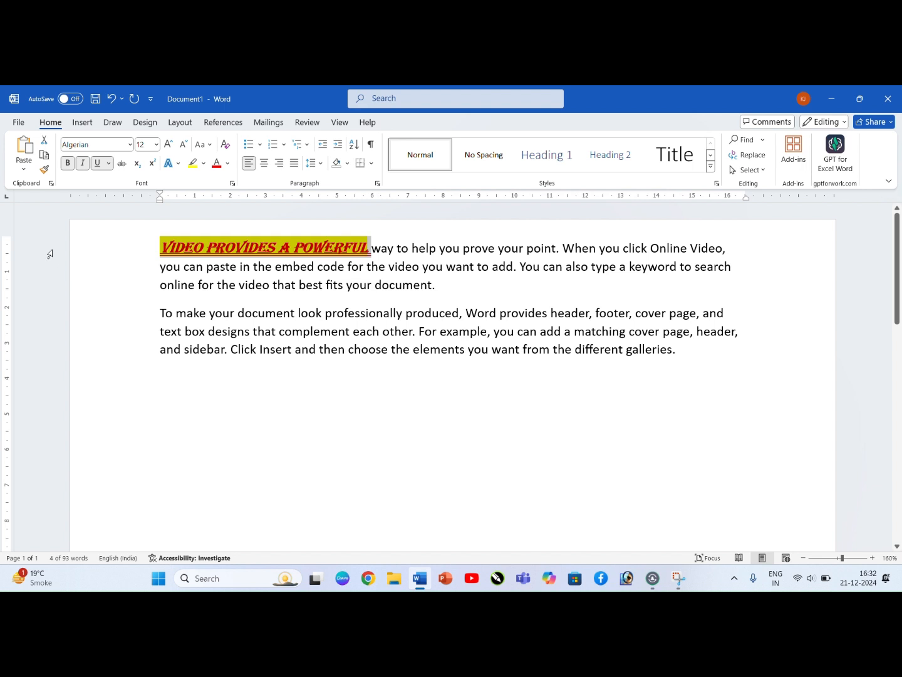
{"action": "left_click", "coordinate": [46, 173]}
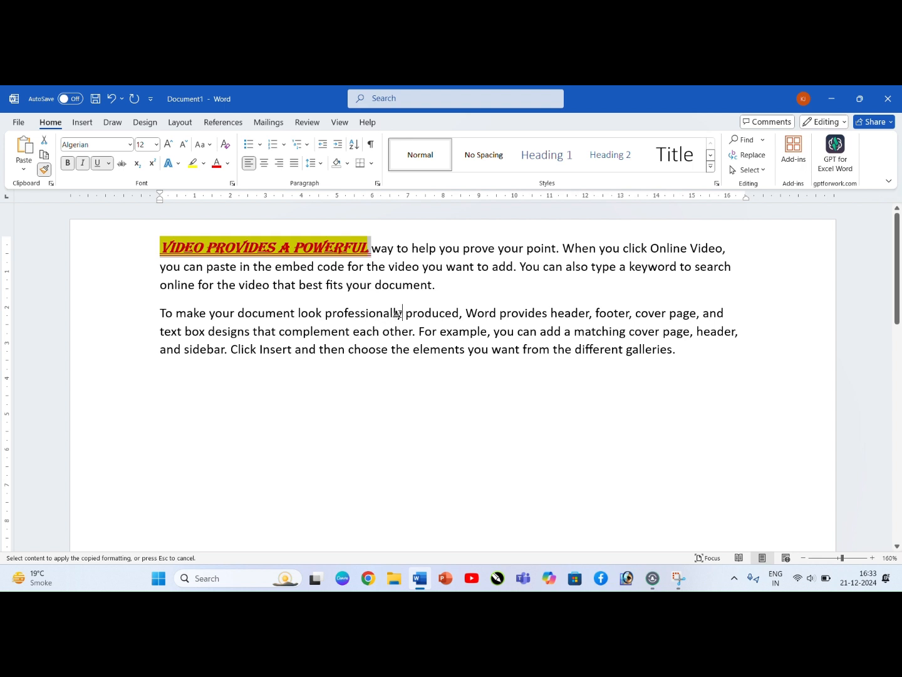
{"action": "left_click_drag", "start_coordinate": [404, 314], "coordinate": [151, 316]}
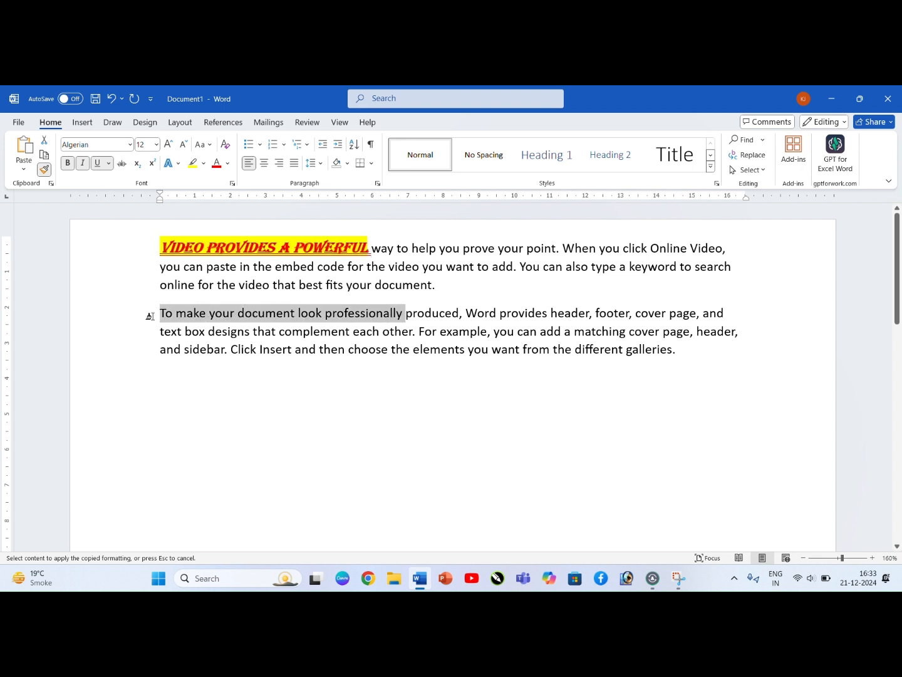
{"action": "left_click_drag", "start_coordinate": [150, 316], "coordinate": [151, 316]}
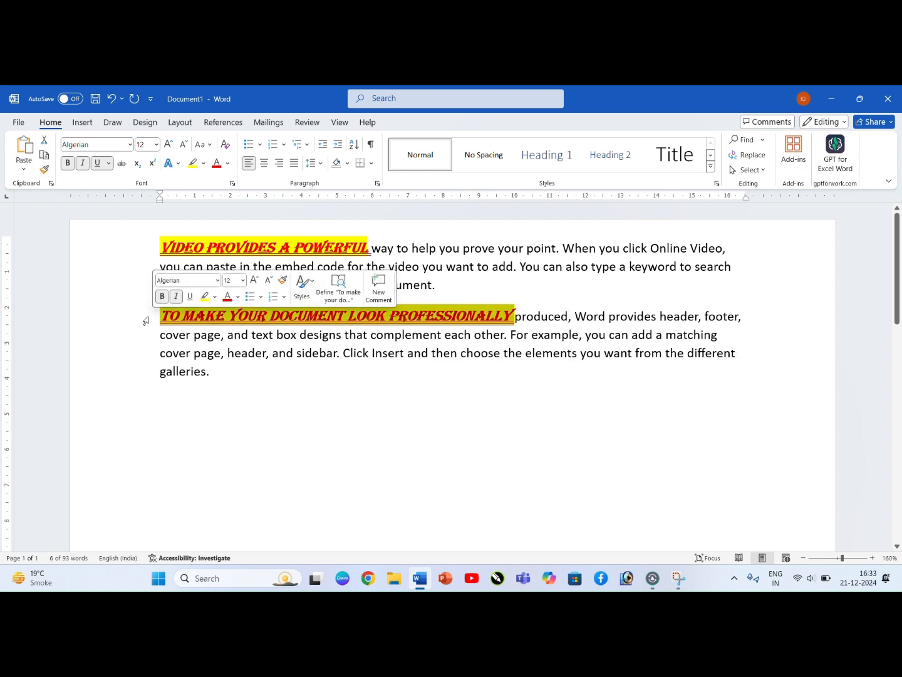
{"action": "left_click", "coordinate": [469, 269]}
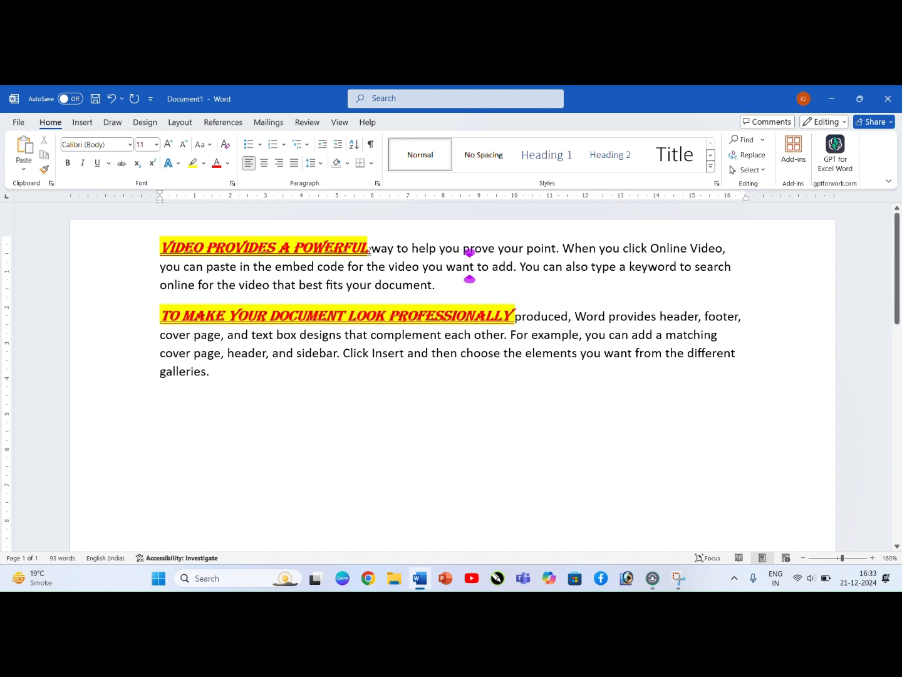
Step: Use Format Painter to copy the formatting of "Video provides a powerful" onto "the video that" in the first paragraph
{"action": "left_click_drag", "start_coordinate": [371, 249], "coordinate": [158, 250]}
{"action": "left_click", "coordinate": [44, 169]}
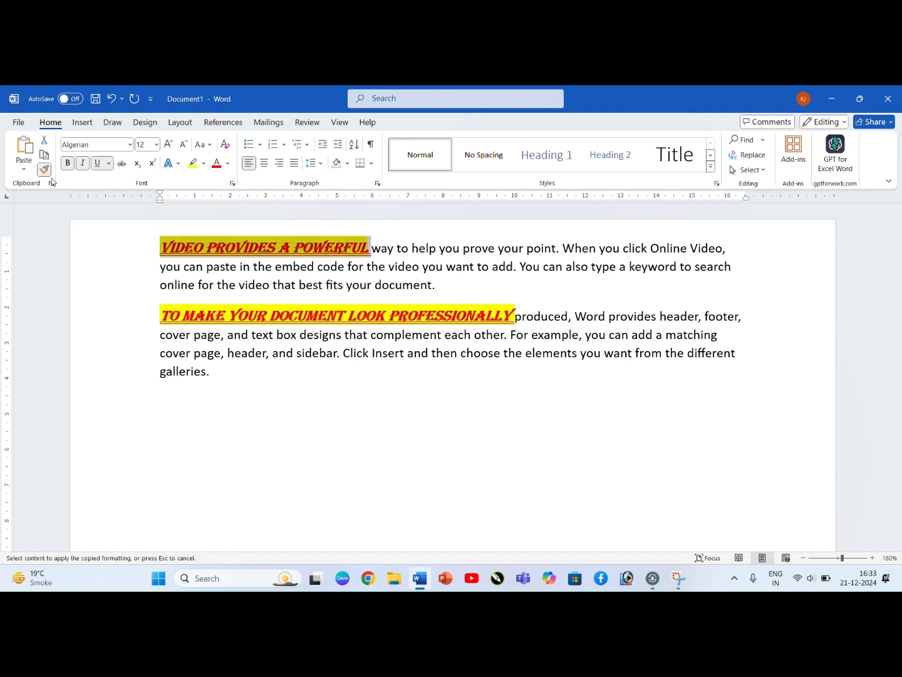
{"action": "left_click_drag", "start_coordinate": [293, 278], "coordinate": [217, 286]}
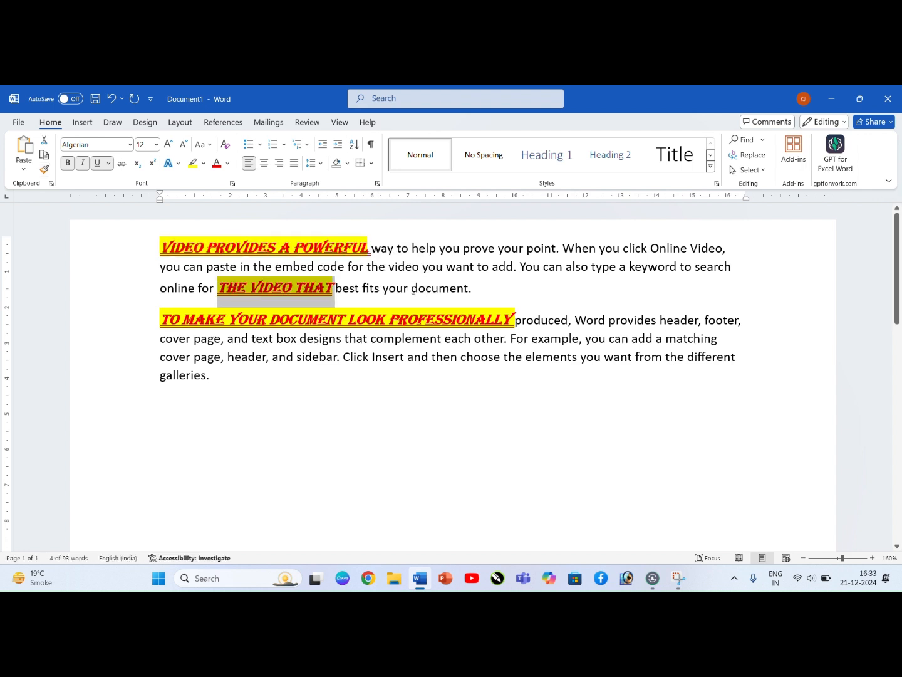
Step: Undo the Format Painter changes on "the video that" and "To make your document look professionally"
{"action": "left_click_drag", "start_coordinate": [470, 290], "coordinate": [379, 292]}
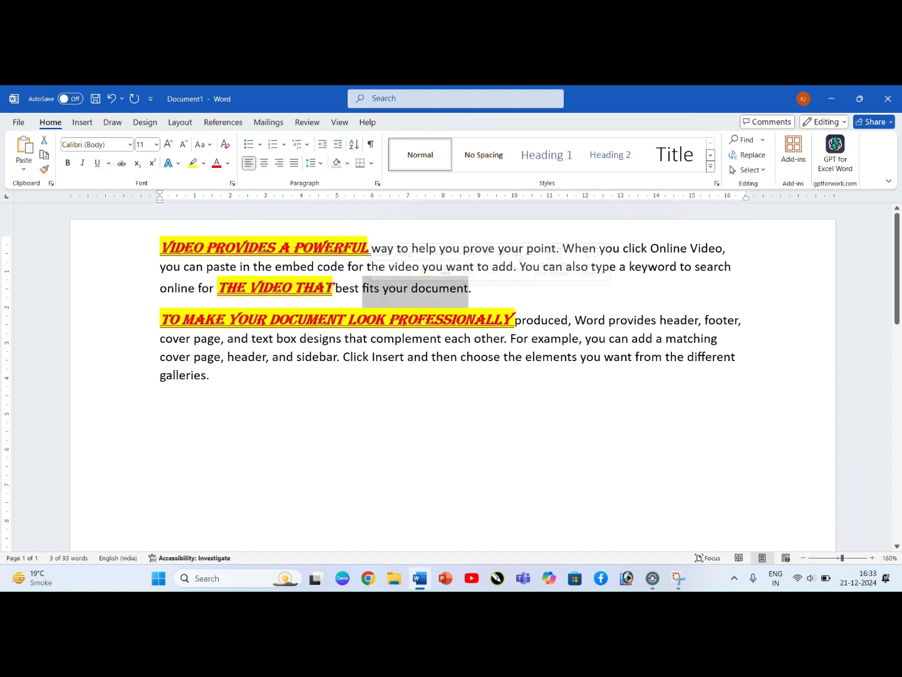
{"action": "left_click", "coordinate": [360, 293]}
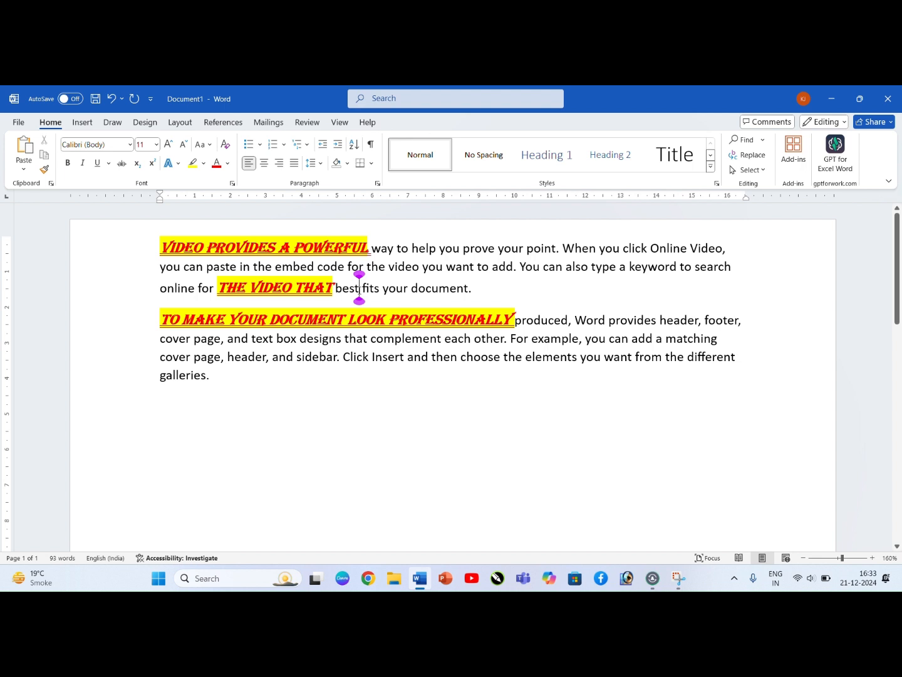
{"action": "key", "text": "ctrl+z"}
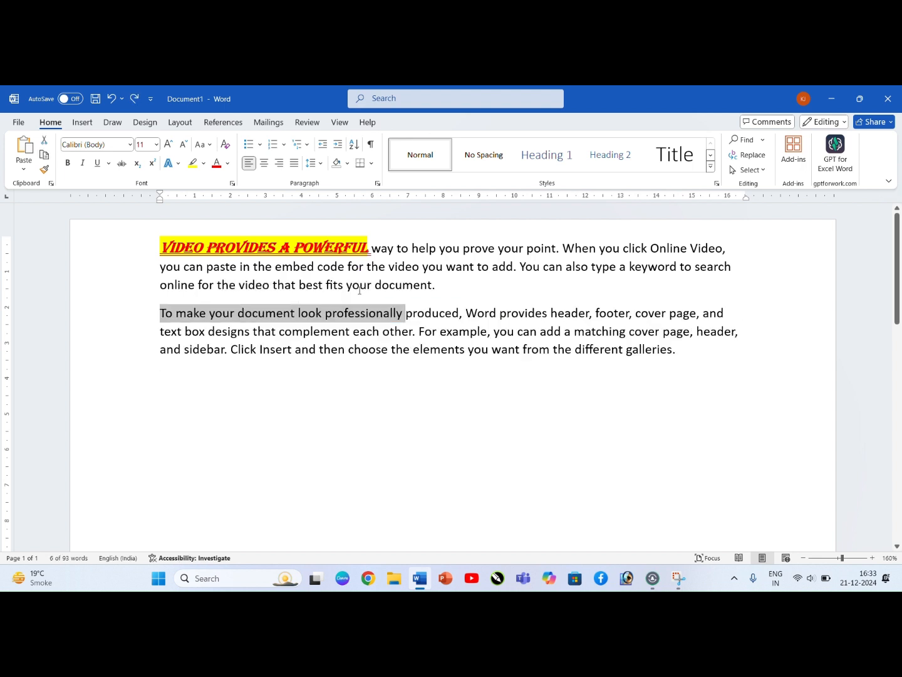
Step: With Format Painter locked, copy the formatting of "Video provides a powerful" onto several phrases in both paragraphs, and turn it off
{"action": "left_click_drag", "start_coordinate": [370, 247], "coordinate": [151, 256]}
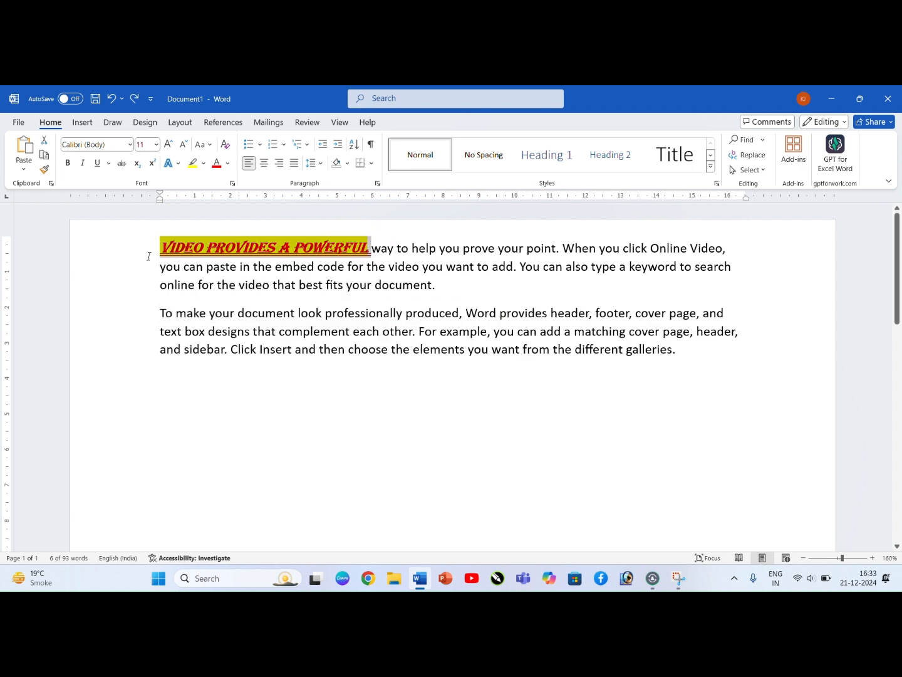
{"action": "left_click", "coordinate": [44, 169]}
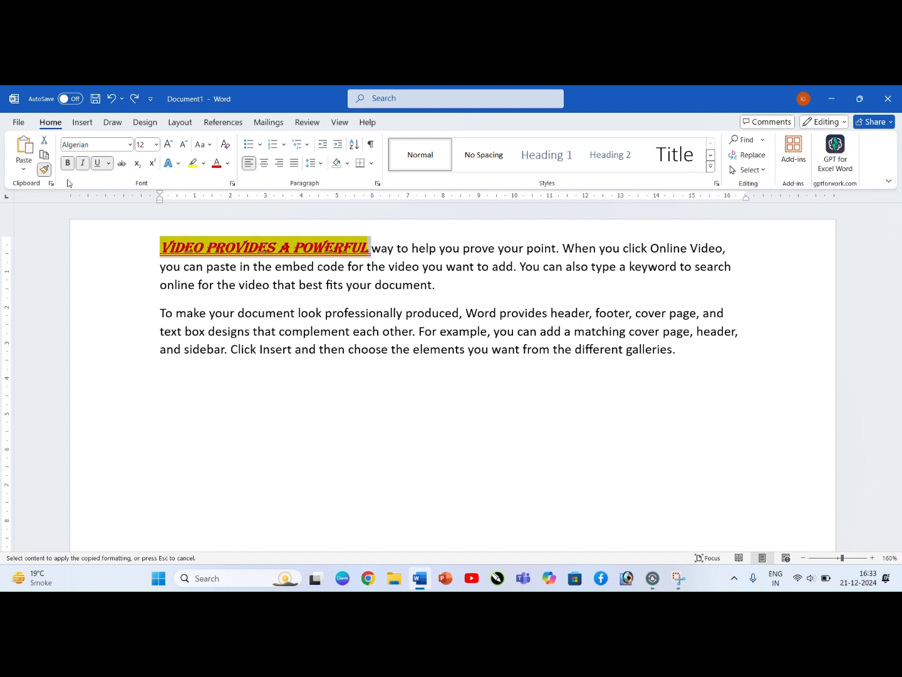
{"action": "left_click_drag", "start_coordinate": [253, 268], "coordinate": [157, 269]}
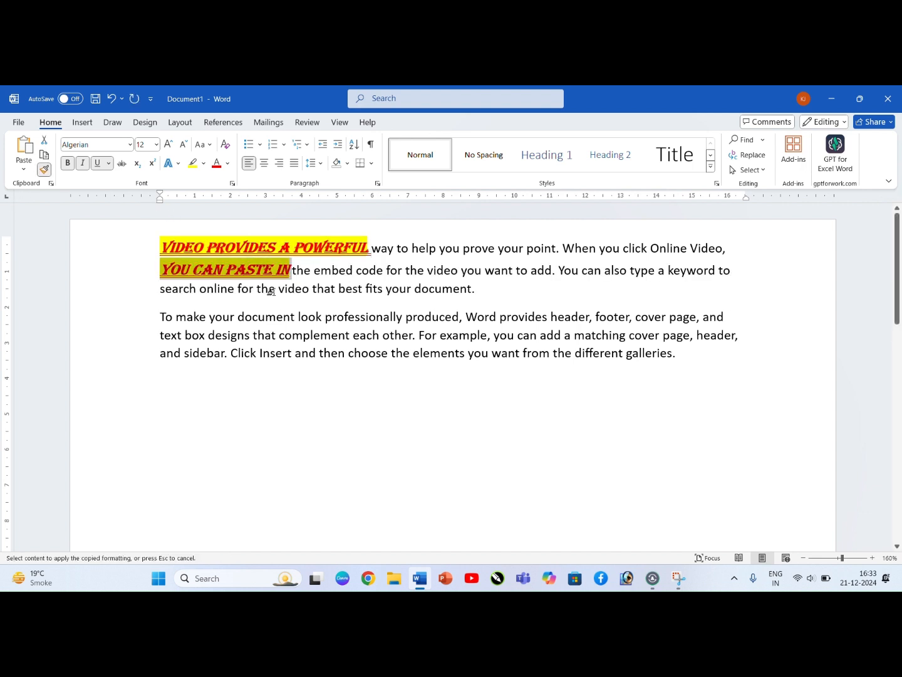
{"action": "left_click_drag", "start_coordinate": [273, 291], "coordinate": [160, 292]}
{"action": "left_click_drag", "start_coordinate": [344, 320], "coordinate": [238, 322]}
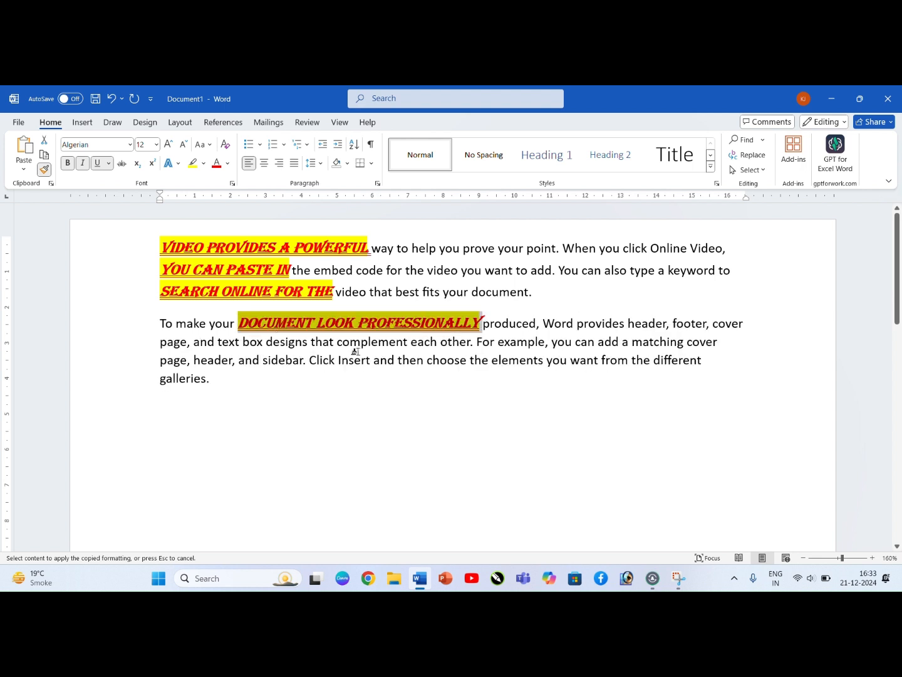
{"action": "mouse_move", "coordinate": [329, 347]}
{"action": "left_mouse_down"}
{"action": "mouse_move", "coordinate": [258, 359]}
{"action": "mouse_move", "coordinate": [161, 347]}
{"action": "mouse_move", "coordinate": [163, 354]}
{"action": "left_mouse_up"}
{"action": "left_click", "coordinate": [44, 169]}
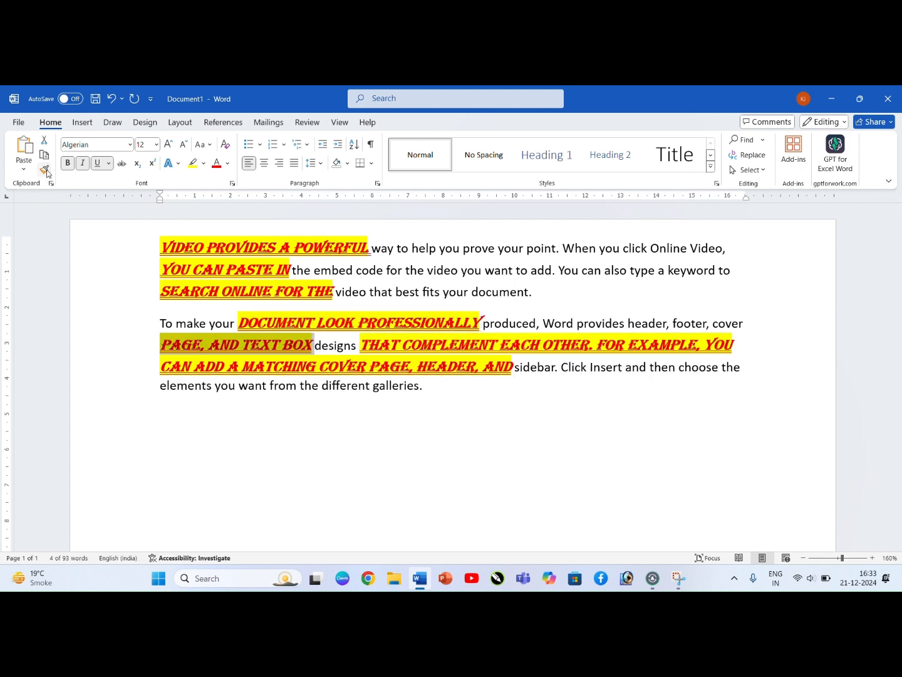
{"action": "left_click_drag", "start_coordinate": [237, 323], "coordinate": [147, 327]}
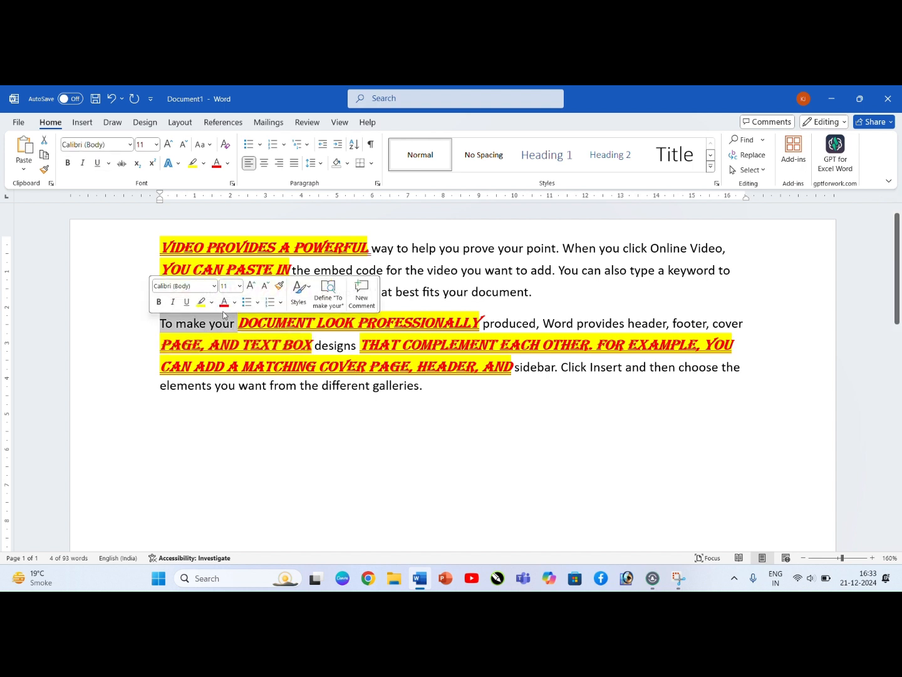
{"action": "left_click", "coordinate": [386, 270]}
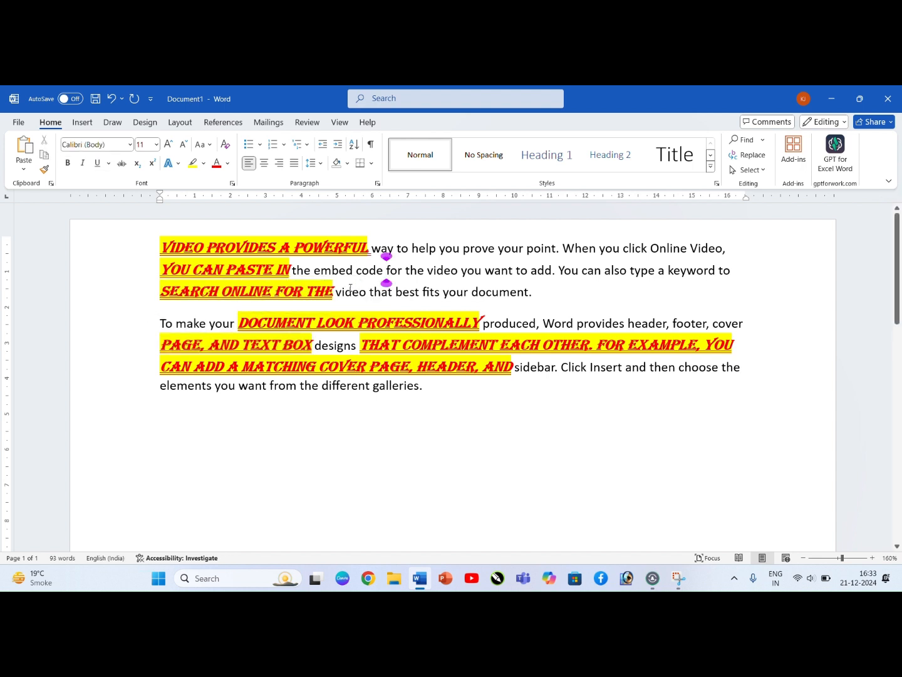
Step: Undo all the repeated Format Painter changes, back to the plain text in "you can paste in"
{"action": "key", "text": "ctrl+z"}
{"action": "key", "text": "ctrl+z"}
{"action": "key", "text": "ctrl+z"}
{"action": "key", "text": "ctrl+z"}
{"action": "key", "text": "ctrl+z"}
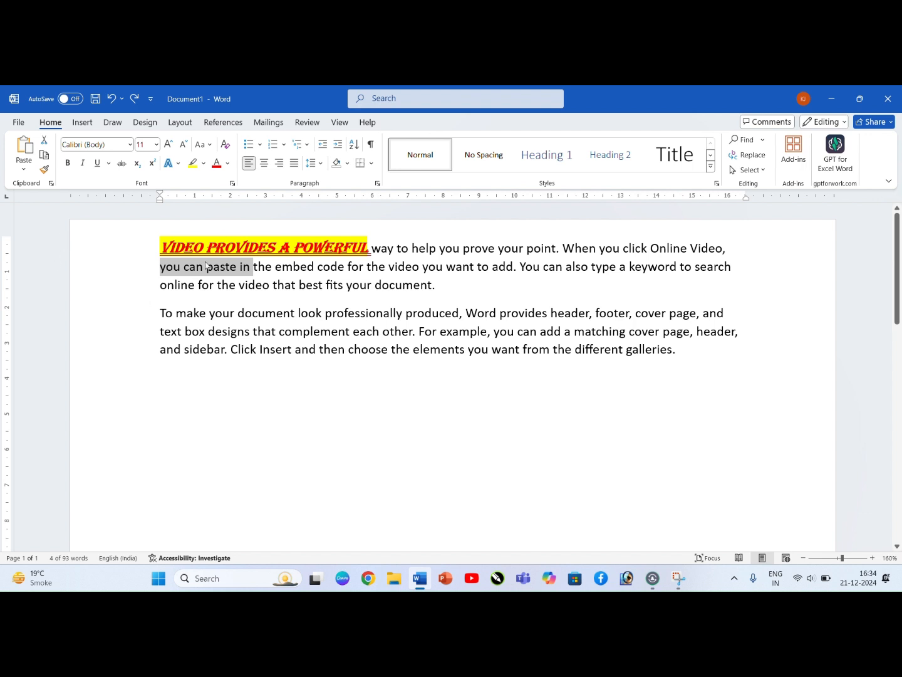
Step: Copy only the formatting of "Video provides a powerful" and paste it onto "To make your document look professionally" and "cover page, and"
{"action": "left_click", "coordinate": [369, 247]}
{"action": "left_click_drag", "start_coordinate": [369, 247], "coordinate": [160, 247]}
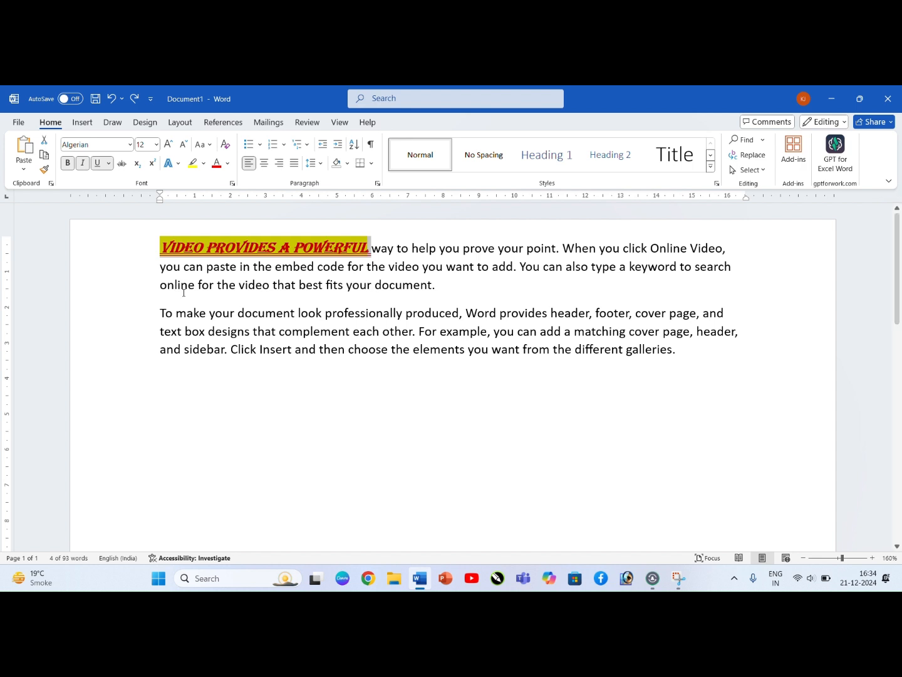
{"action": "left_click_drag", "start_coordinate": [404, 313], "coordinate": [143, 317]}
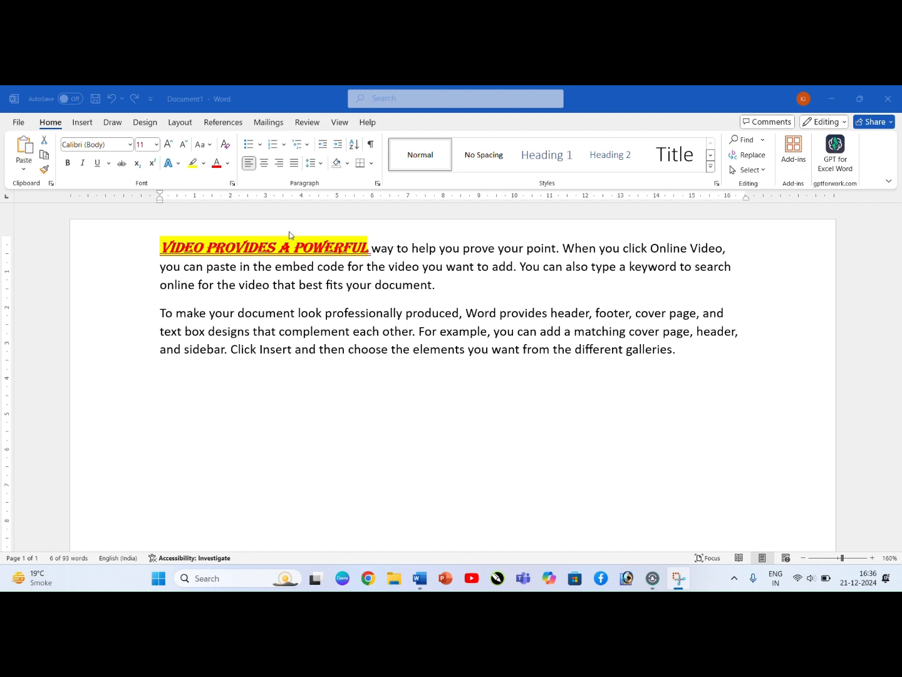
{"action": "left_click_drag", "start_coordinate": [380, 313], "coordinate": [159, 313]}
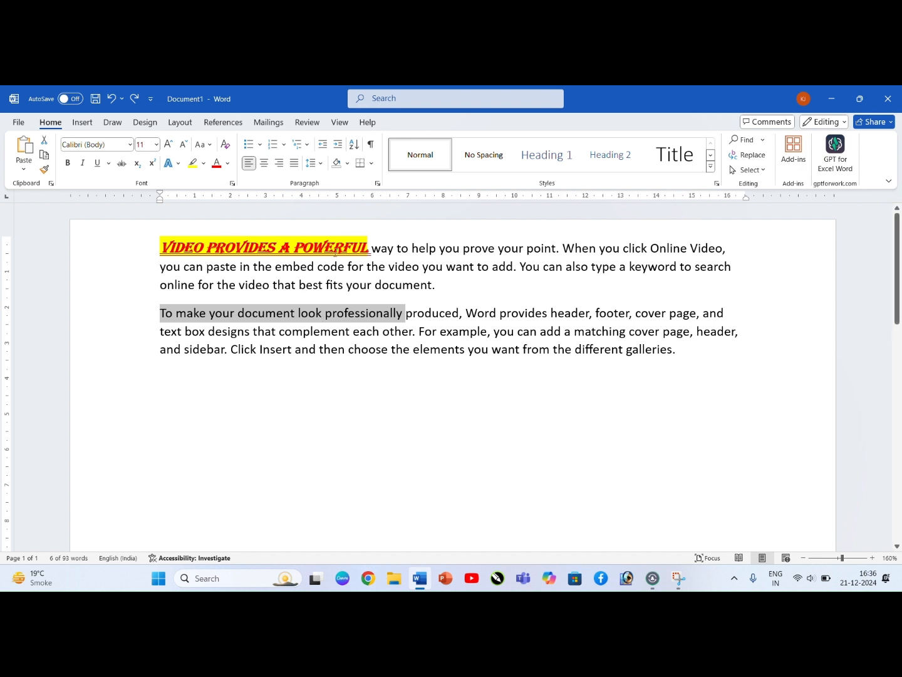
{"action": "left_click_drag", "start_coordinate": [370, 249], "coordinate": [171, 246]}
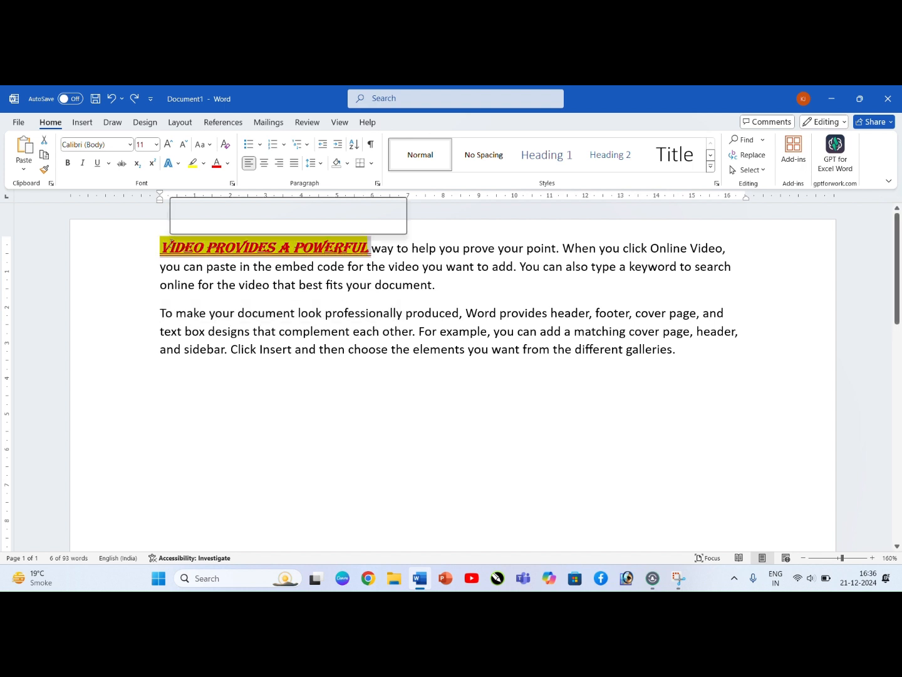
{"action": "left_click", "coordinate": [172, 247]}
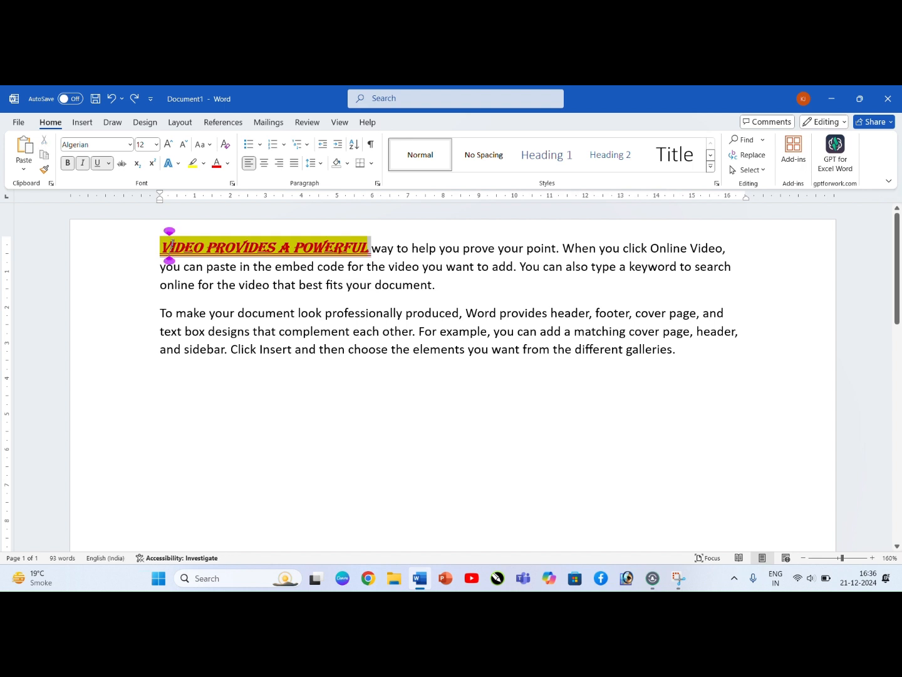
{"action": "left_click_drag", "start_coordinate": [403, 313], "coordinate": [131, 323]}
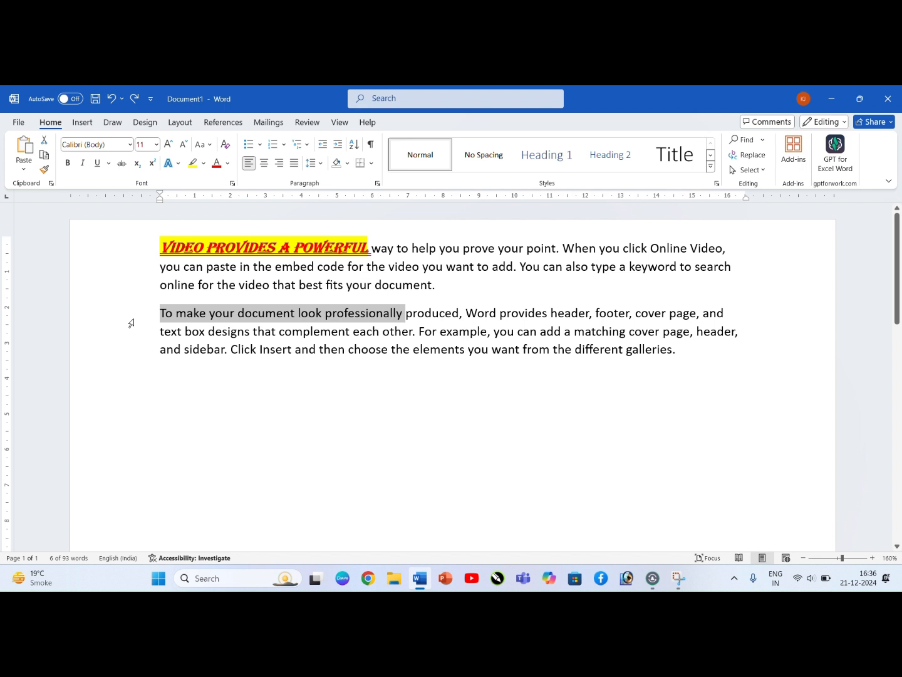
{"action": "key", "text": "ctrl+shift+v"}
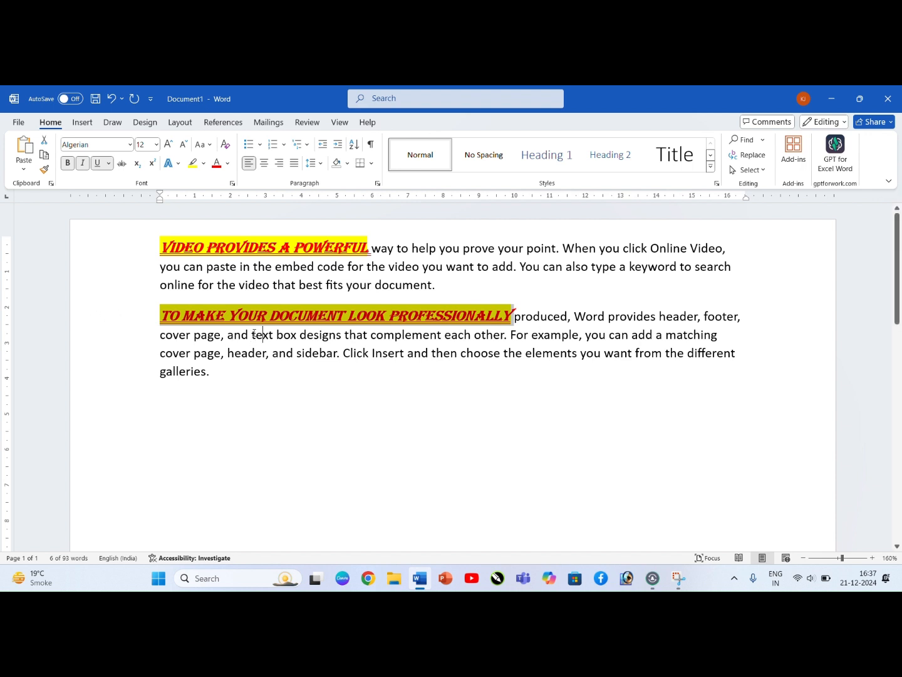
{"action": "left_click_drag", "start_coordinate": [251, 338], "coordinate": [149, 341]}
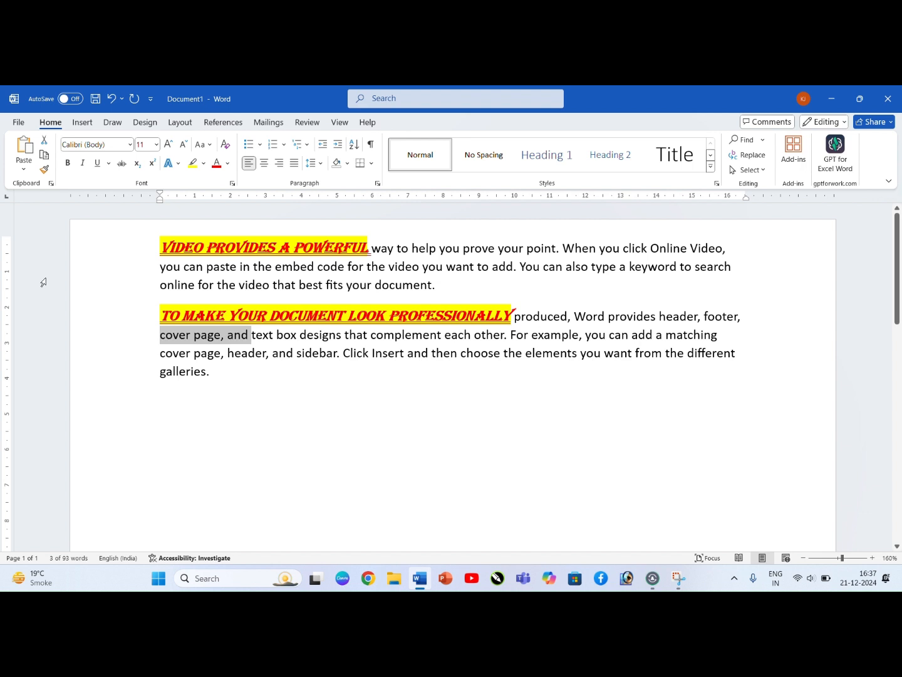
{"action": "key", "text": "ctrl+shift+v"}
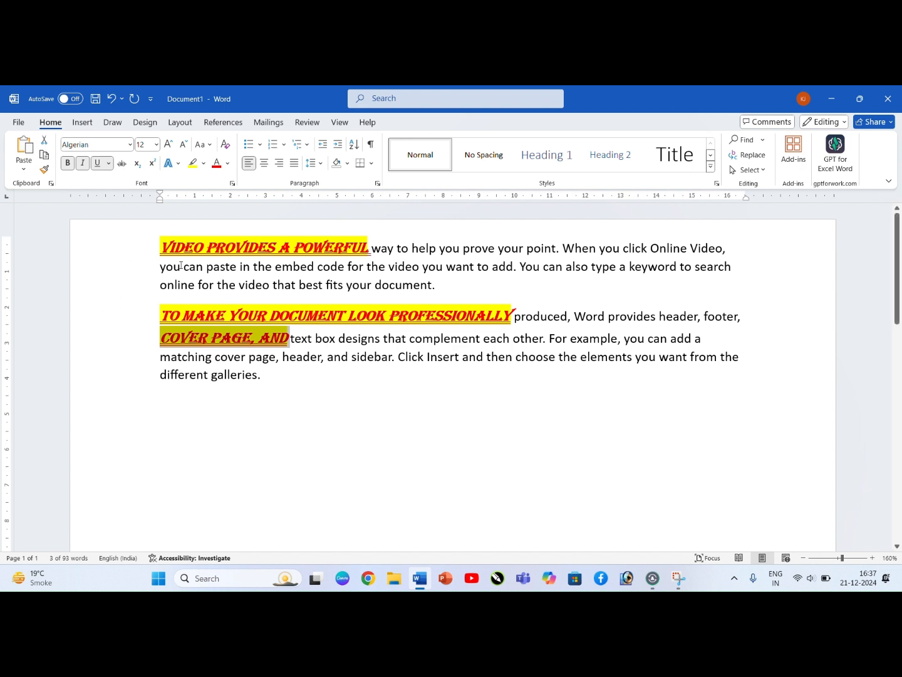
Step: Undo the pasted formatting in the second paragraph and the red font colour of "Video provides a powerful"
{"action": "key", "text": "ctrl+z"}
{"action": "key", "text": "ctrl+z"}
{"action": "key", "text": "ctrl+z"}
{"action": "key", "text": "ctrl+z"}
{"action": "key", "text": "ctrl+z"}
{"action": "key", "text": "ctrl+z"}
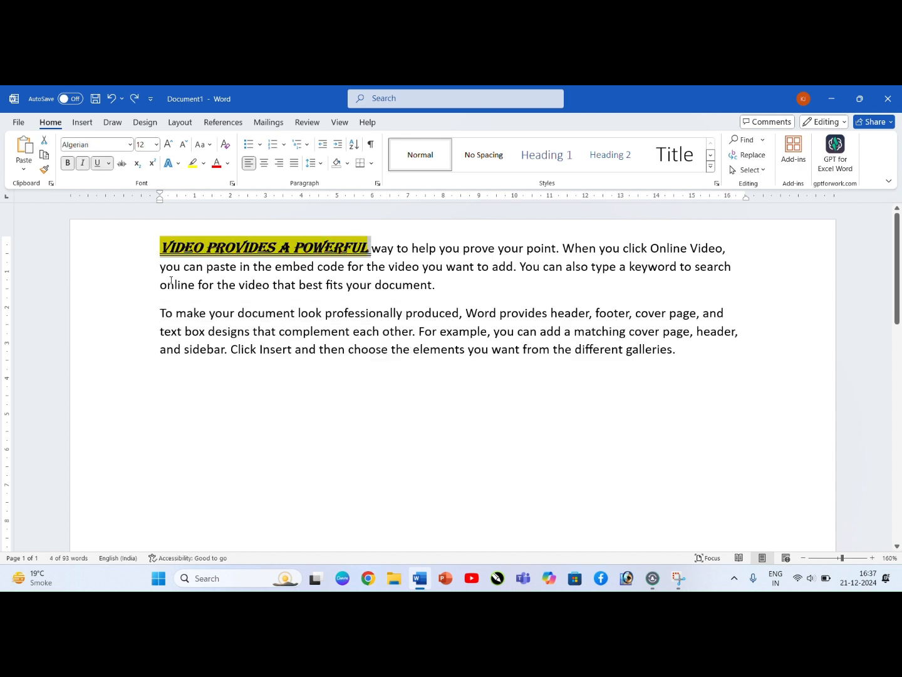
{"action": "type", "text": "Video provides a powerful way to help you prove your point. When you click Online Video, you can paste in the embed code for the video you want to add. You can also type a keyword to search online for the video that best fits your document."}
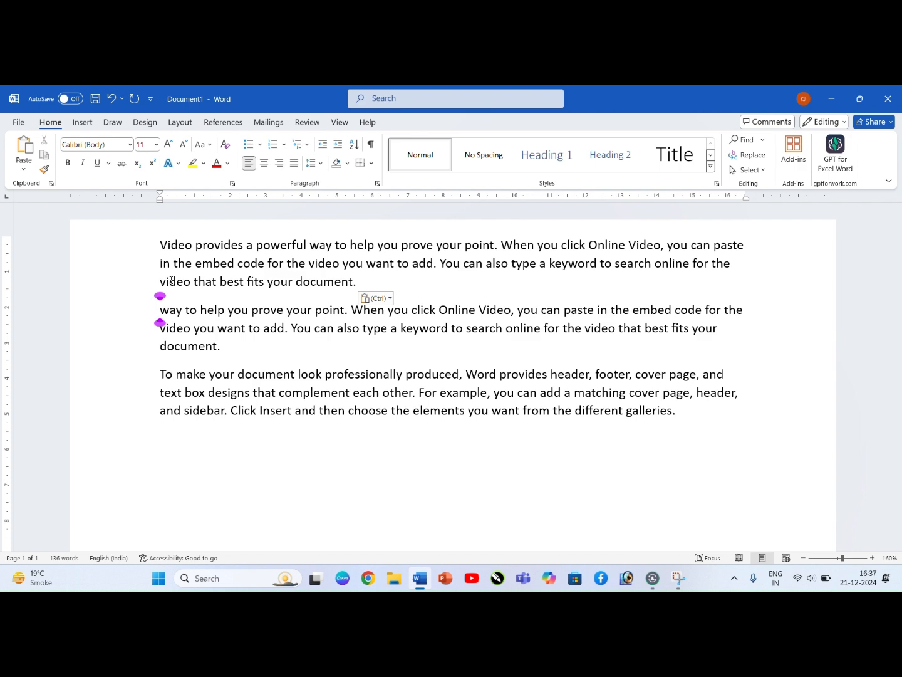
{"action": "type", "text": "Video provides a powerful way to help you prove your point. When you click Online Video, you can paste in the embed code for the video you want to add. You can also type a keyword to search online for the video that best fits your document."}
{"action": "key", "text": "ctrl+z"}
{"action": "key", "text": "ctrl+z"}
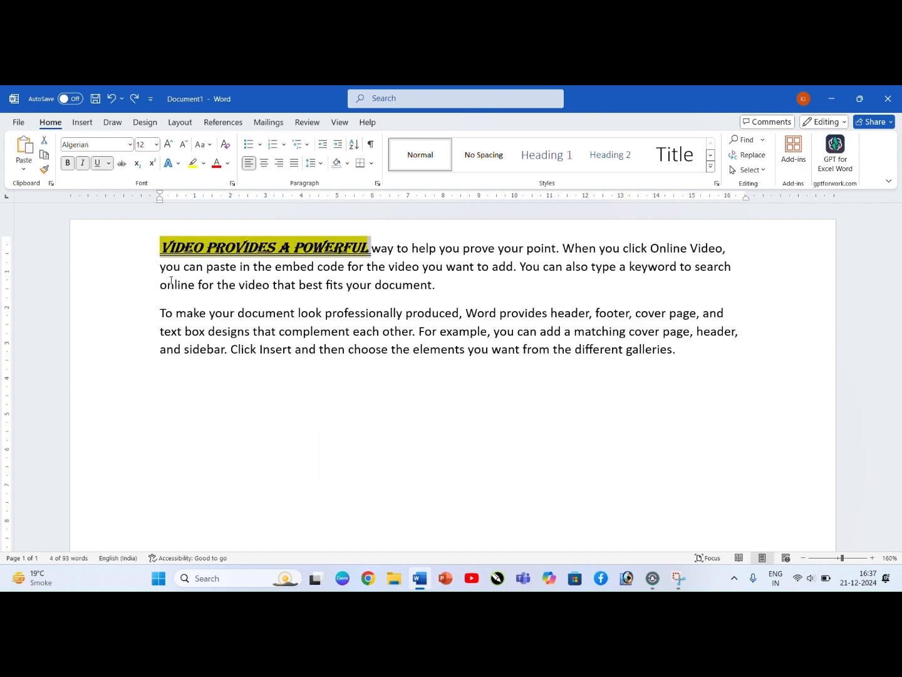
{"action": "key", "text": "ctrl+y"}
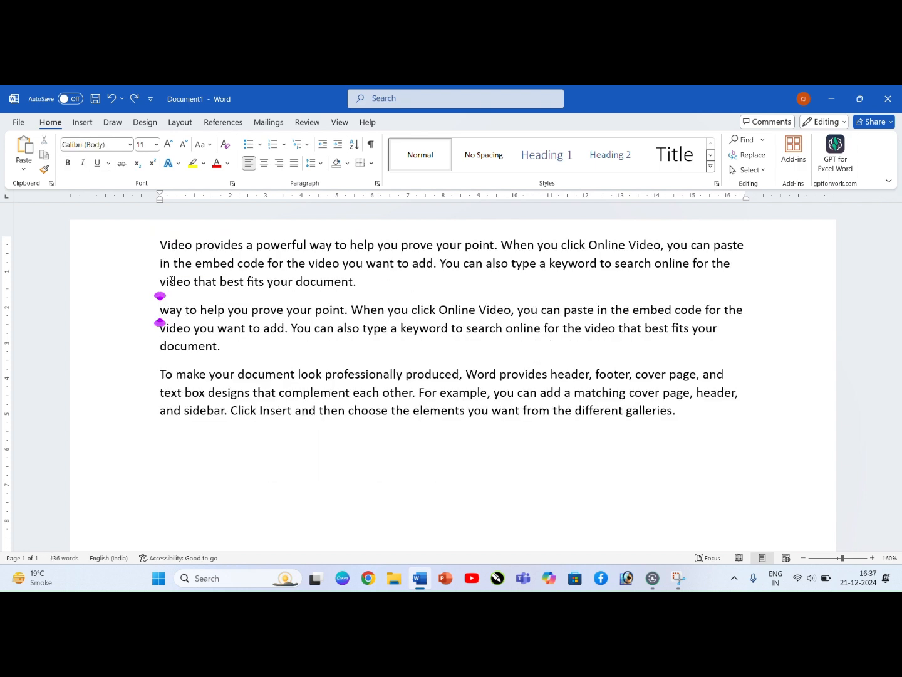
{"action": "key", "text": "ctrl+z"}
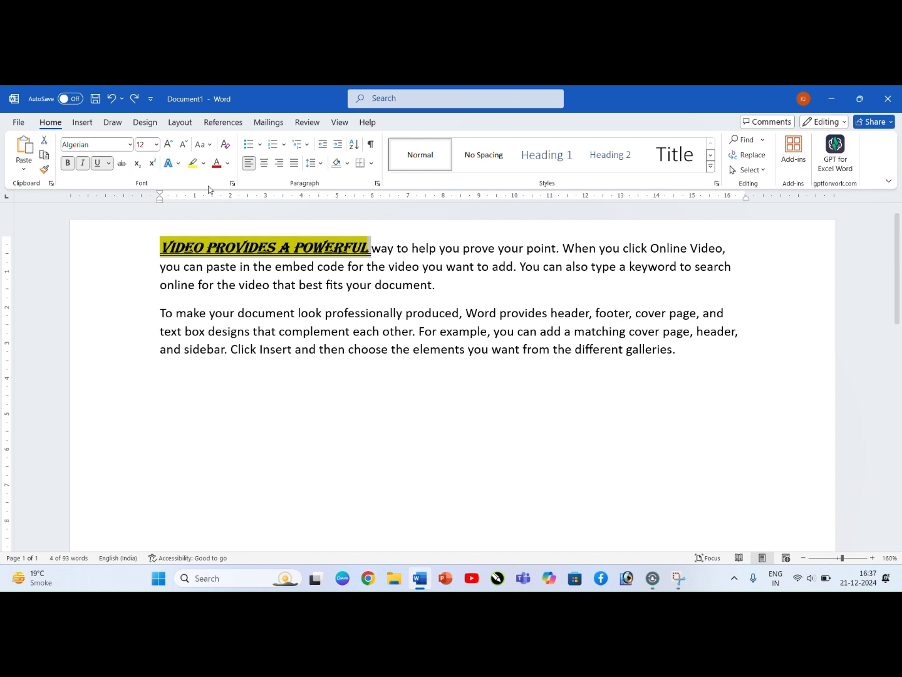
Step: Set the font colour of "Video provides a powerful" to red
{"action": "left_click", "coordinate": [216, 163]}
{"action": "left_click", "coordinate": [275, 286]}
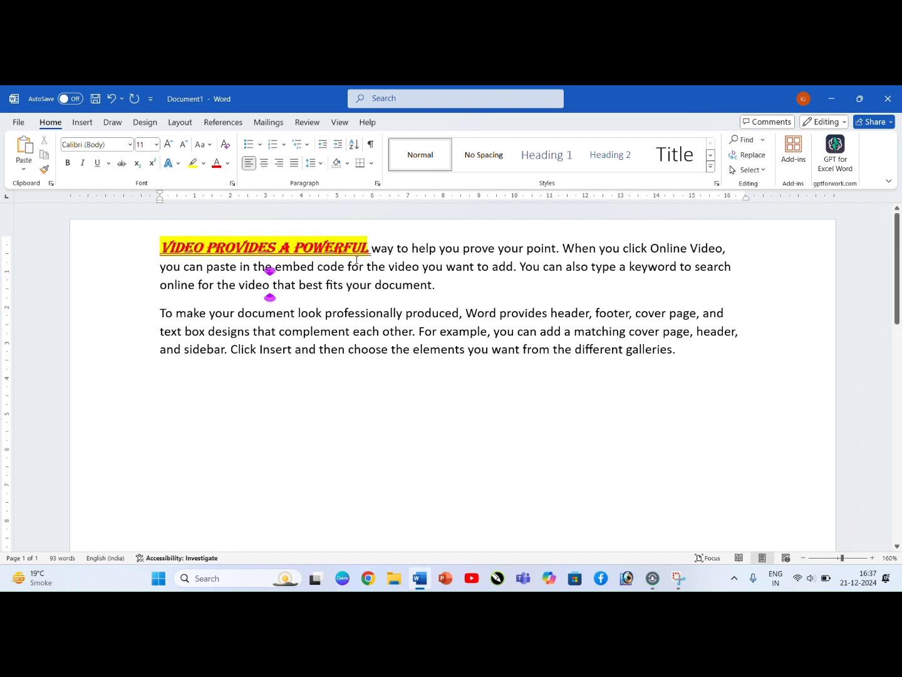
Step: Paste the copied formatting onto the whole text of both paragraphs
{"action": "left_click_drag", "start_coordinate": [369, 249], "coordinate": [731, 364]}
{"action": "left_click", "coordinate": [183, 252]}
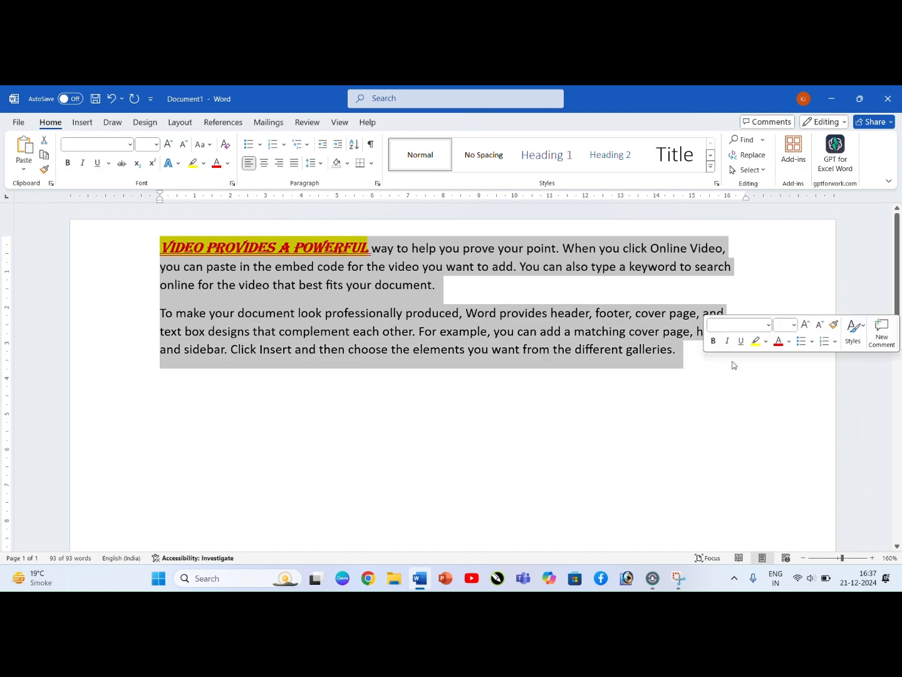
{"action": "key", "text": "ctrl+shift+v"}
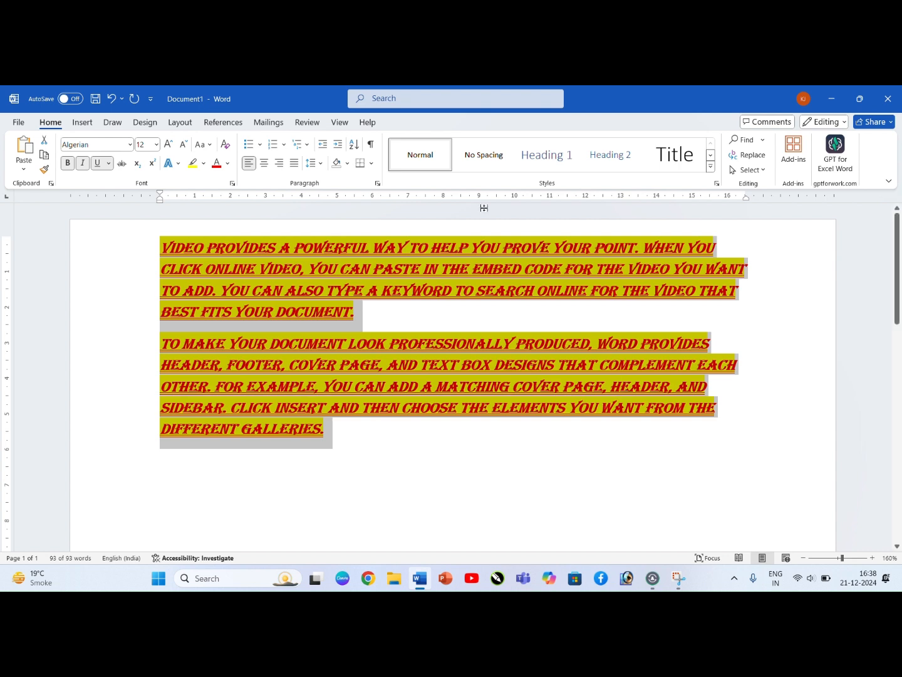
Step: Clear all formatting from both paragraphs and remove their text highlight
{"action": "left_click", "coordinate": [226, 146]}
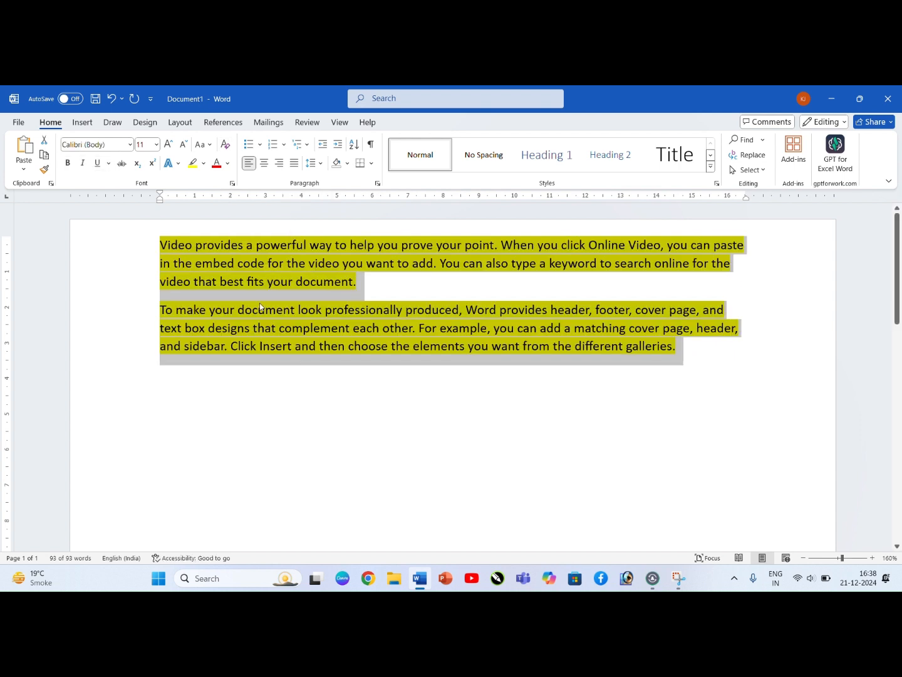
{"action": "left_click", "coordinate": [204, 162]}
{"action": "left_click", "coordinate": [314, 362]}
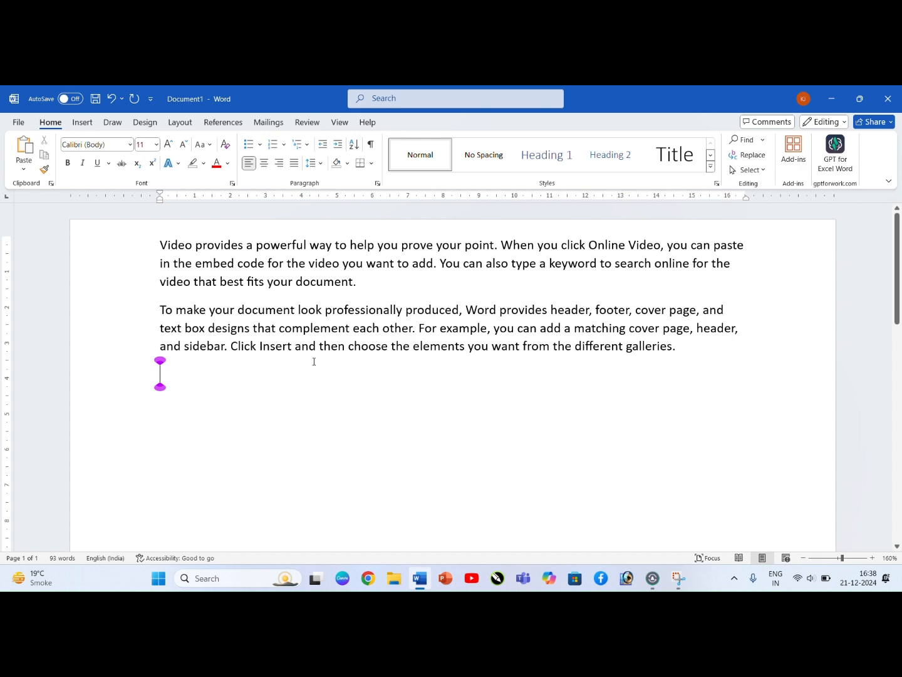
Step: Undo the formatting and highlight removal on both paragraphs
{"action": "key", "text": "ctrl+z"}
{"action": "key", "text": "ctrl+z"}
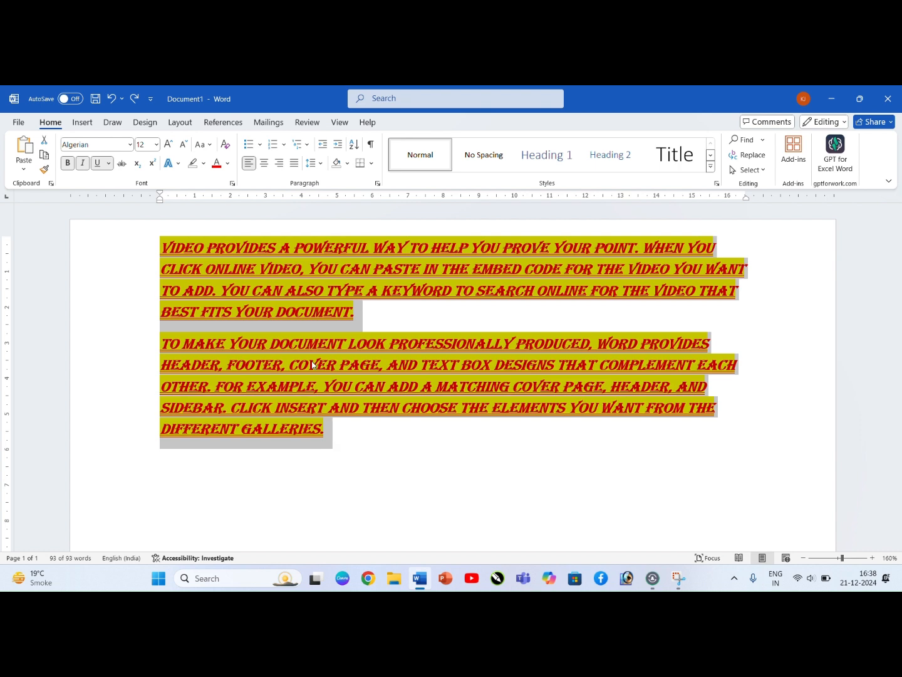
Step: Clear the character formatting of both selected paragraphs and set their text highlight to No Color
{"action": "key", "text": "ctrl+space"}
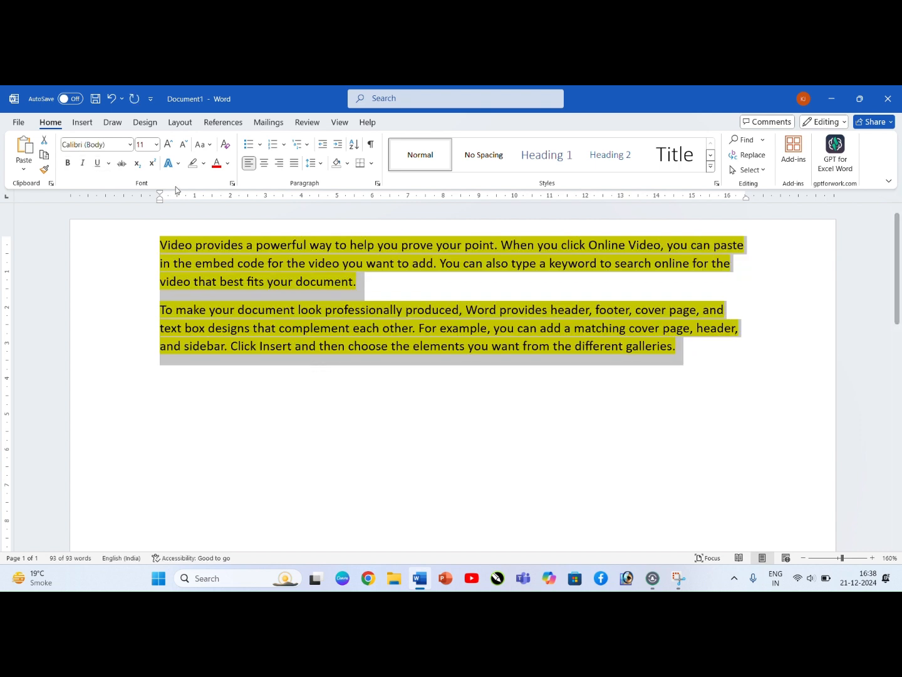
{"action": "left_click", "coordinate": [204, 164]}
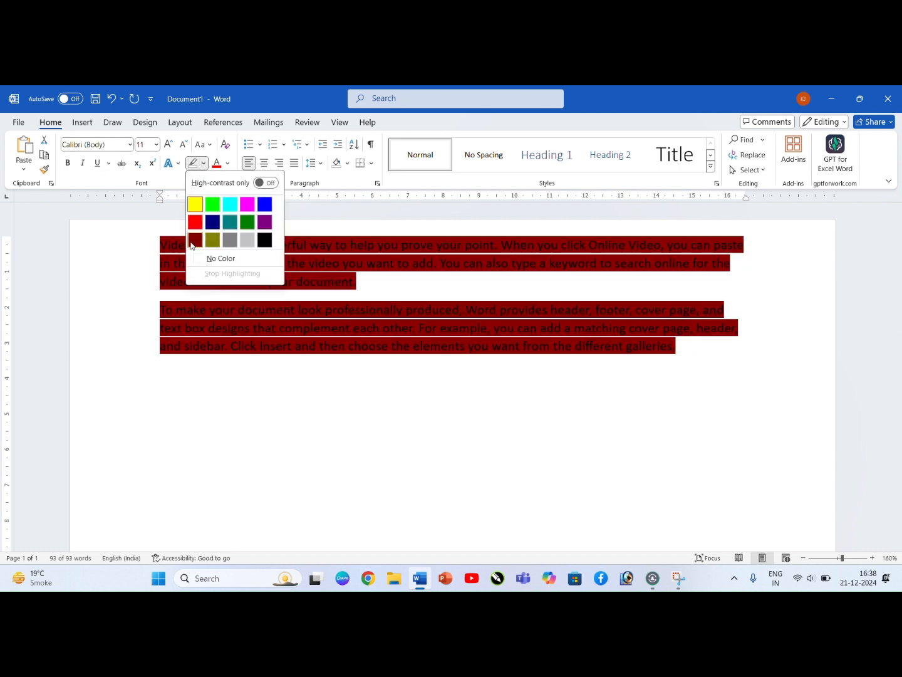
{"action": "left_click", "coordinate": [221, 258]}
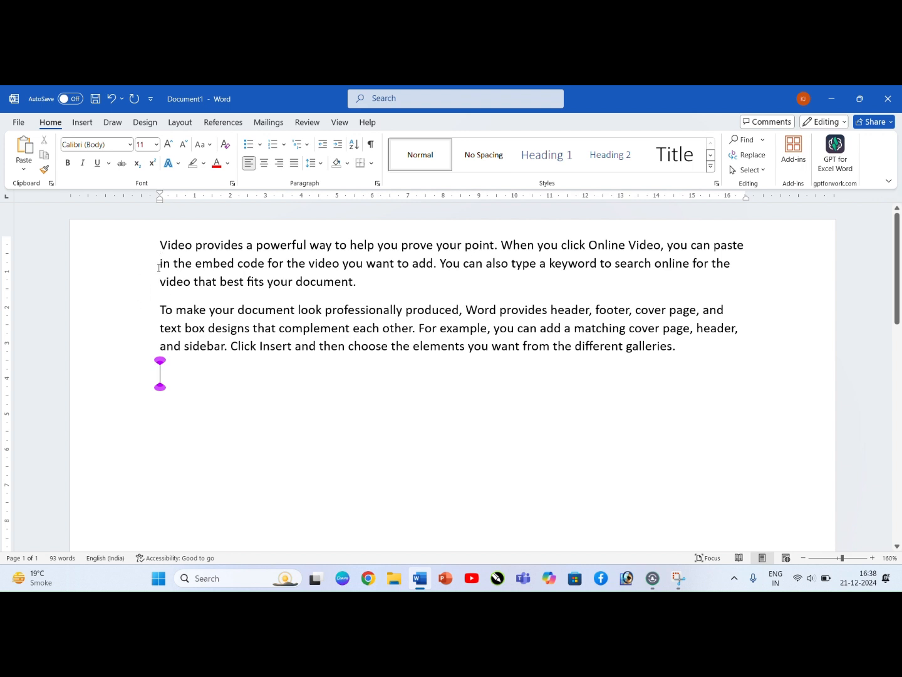
{"action": "left_click_drag", "start_coordinate": [160, 245], "coordinate": [351, 289]}
{"action": "left_click", "coordinate": [352, 288]}
{"action": "left_click", "coordinate": [160, 245]}
{"action": "left_click", "coordinate": [496, 245]}
{"action": "left_click", "coordinate": [505, 245]}
Step: Change the text of both paragraphs to lowercase
{"action": "left_click_drag", "start_coordinate": [161, 245], "coordinate": [742, 347]}
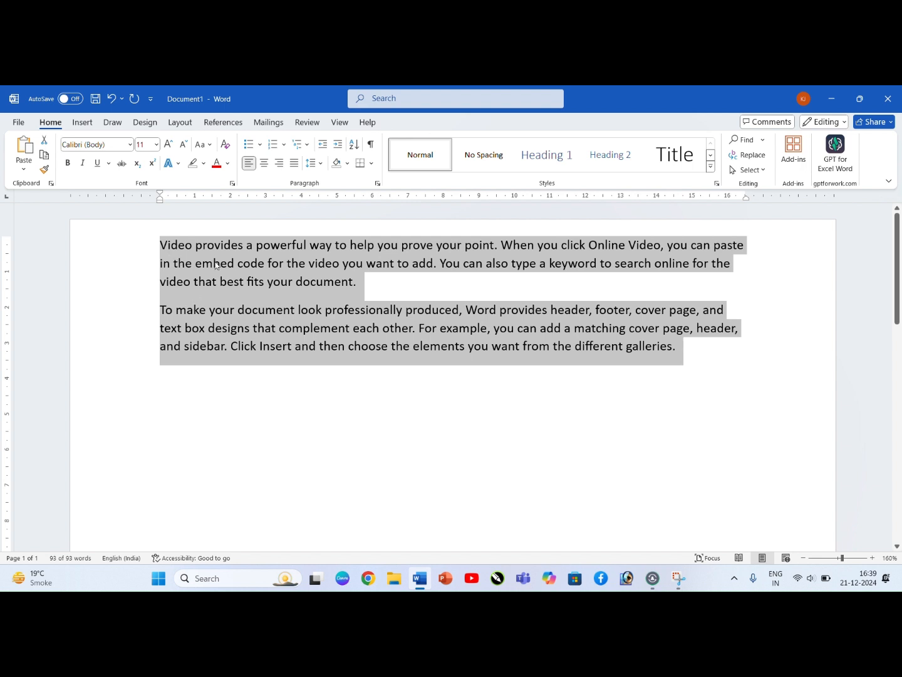
{"action": "left_click", "coordinate": [207, 149]}
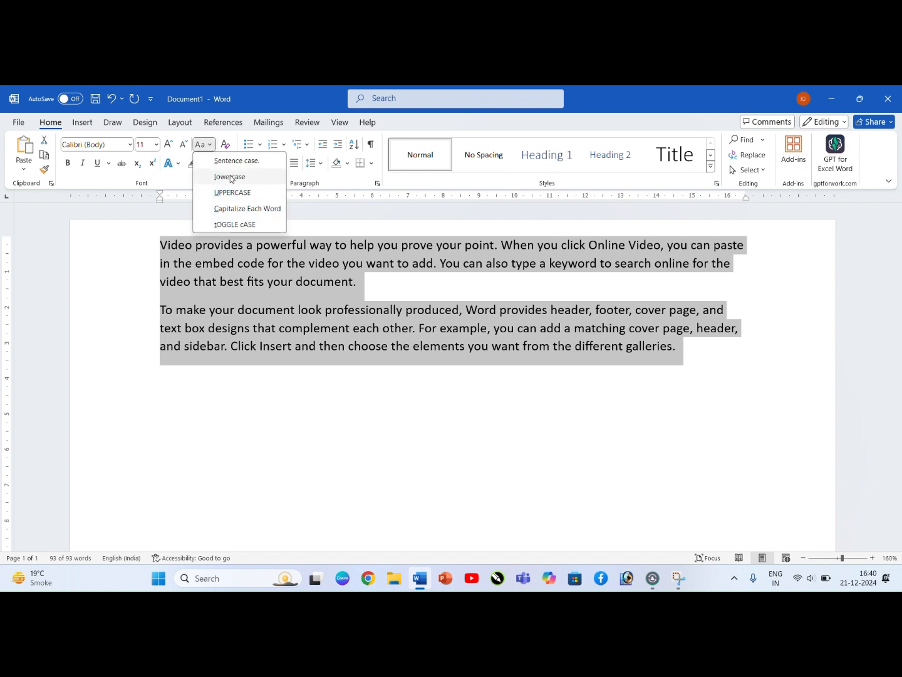
{"action": "left_click", "coordinate": [230, 177]}
{"action": "left_click", "coordinate": [307, 342]}
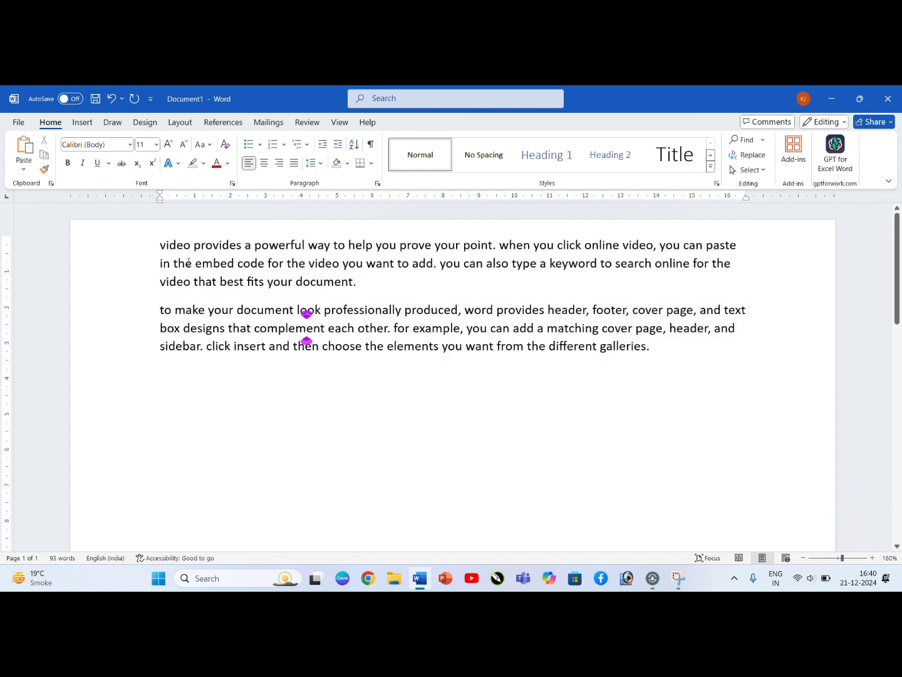
{"action": "left_click_drag", "start_coordinate": [509, 248], "coordinate": [500, 249]}
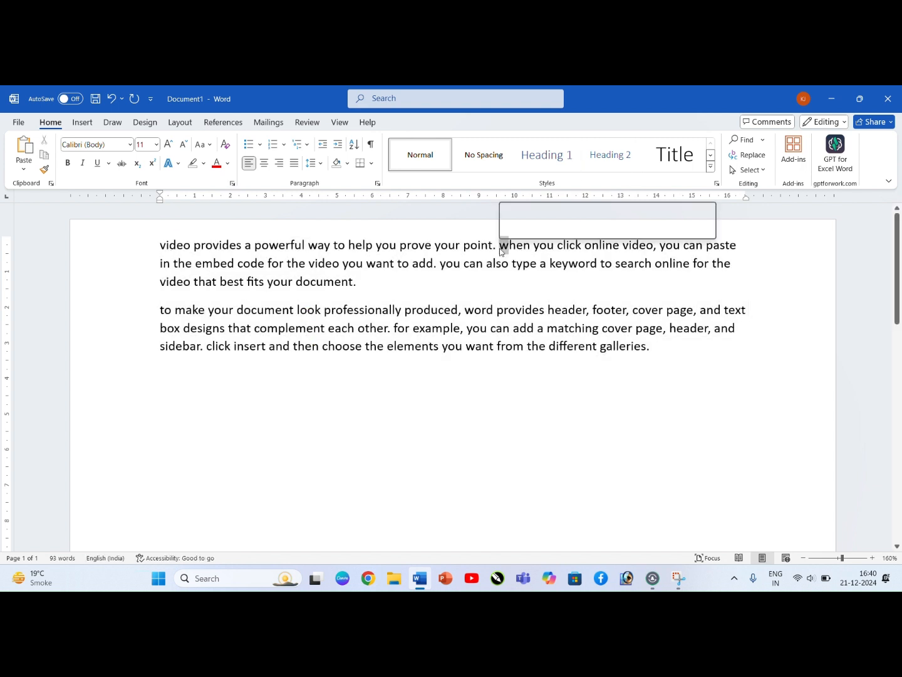
{"action": "left_click_drag", "start_coordinate": [168, 249], "coordinate": [158, 247]}
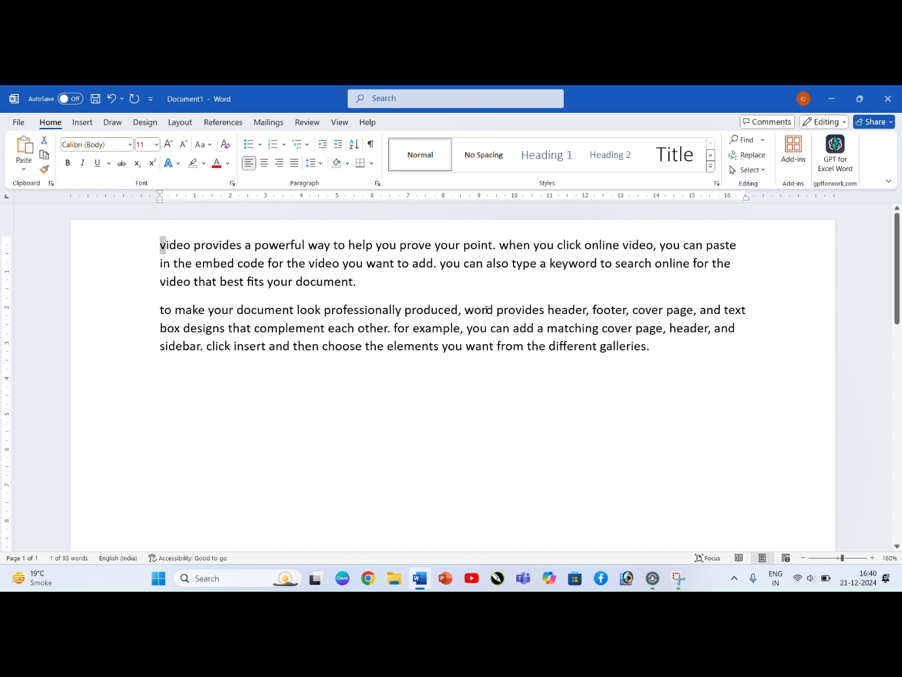
{"action": "double_click", "coordinate": [447, 263]}
{"action": "left_click", "coordinate": [346, 263]}
Step: Change the text of both paragraphs to UPPERCASE
{"action": "left_click_drag", "start_coordinate": [158, 244], "coordinate": [689, 353]}
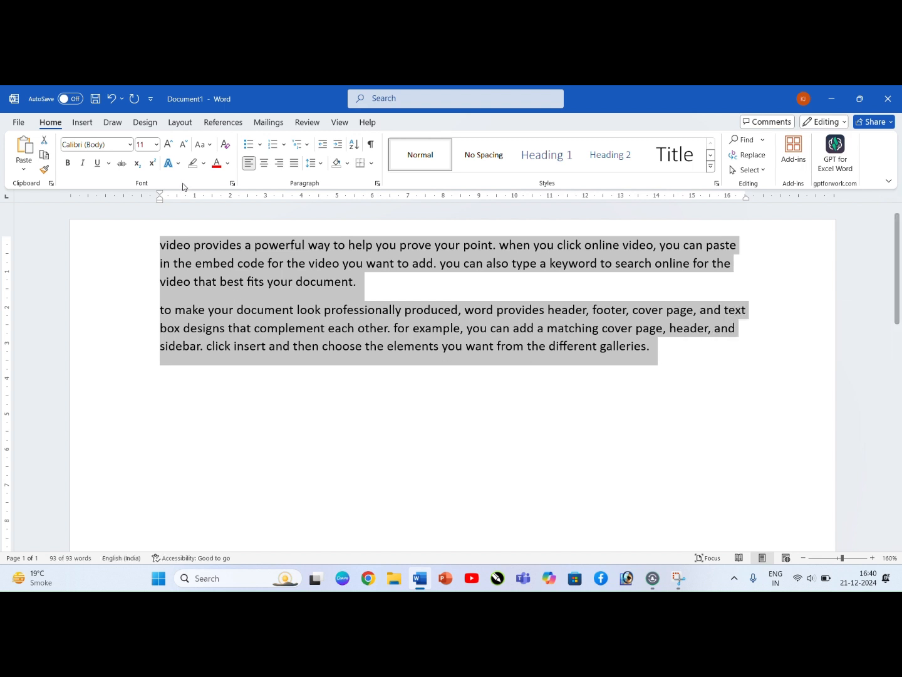
{"action": "left_click", "coordinate": [201, 145]}
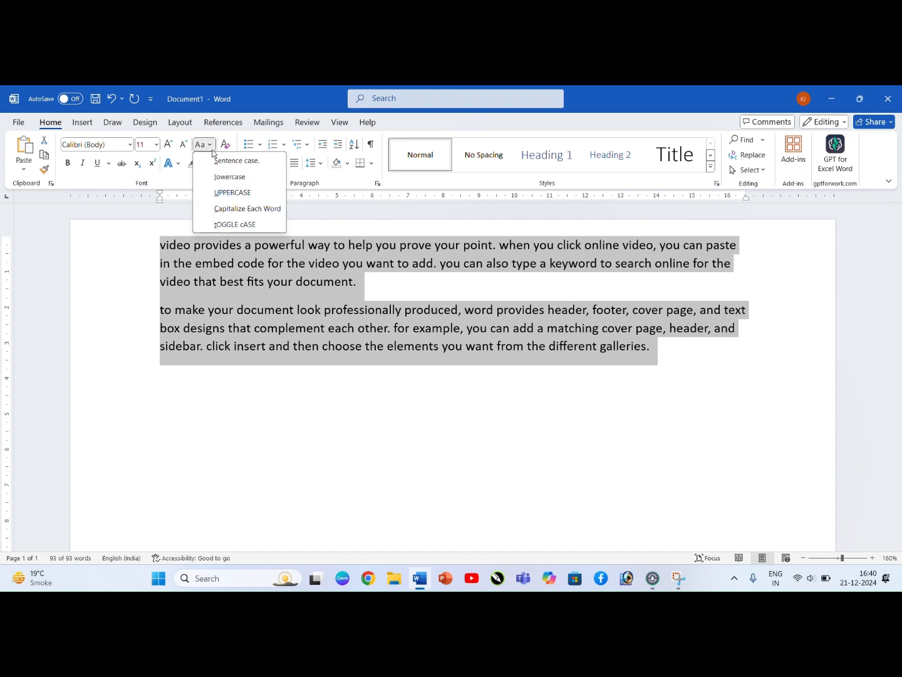
{"action": "left_click", "coordinate": [229, 195]}
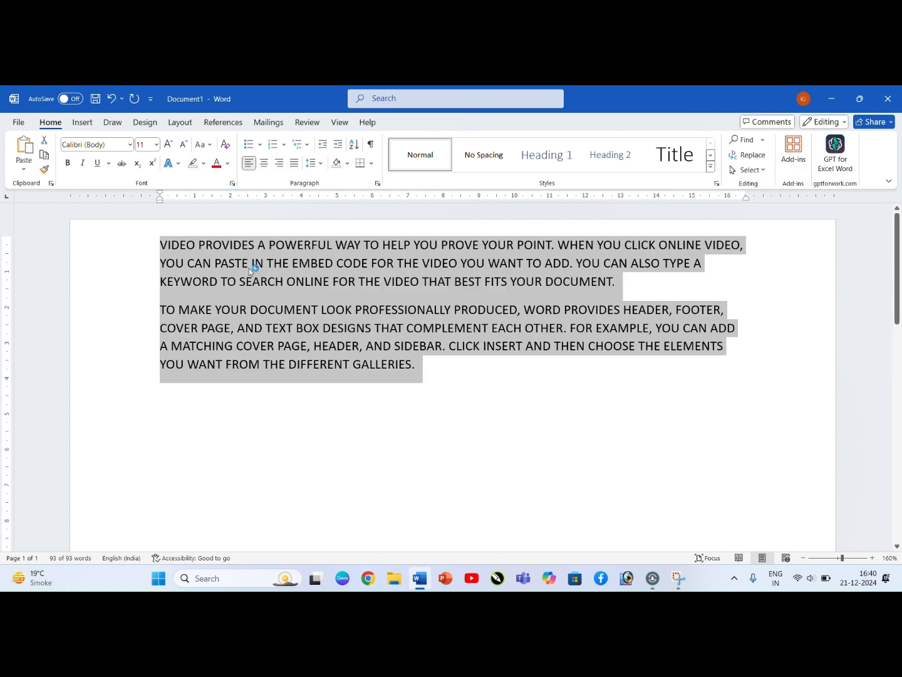
Step: Apply the Capitalize Each Word case to the text of both paragraphs
{"action": "left_click", "coordinate": [202, 144]}
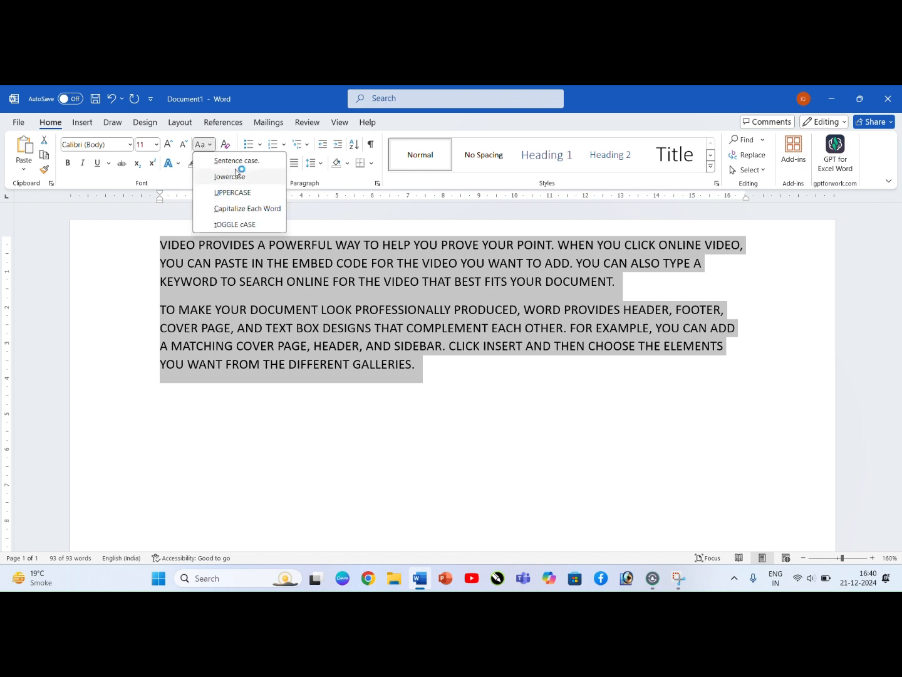
{"action": "left_click", "coordinate": [243, 212]}
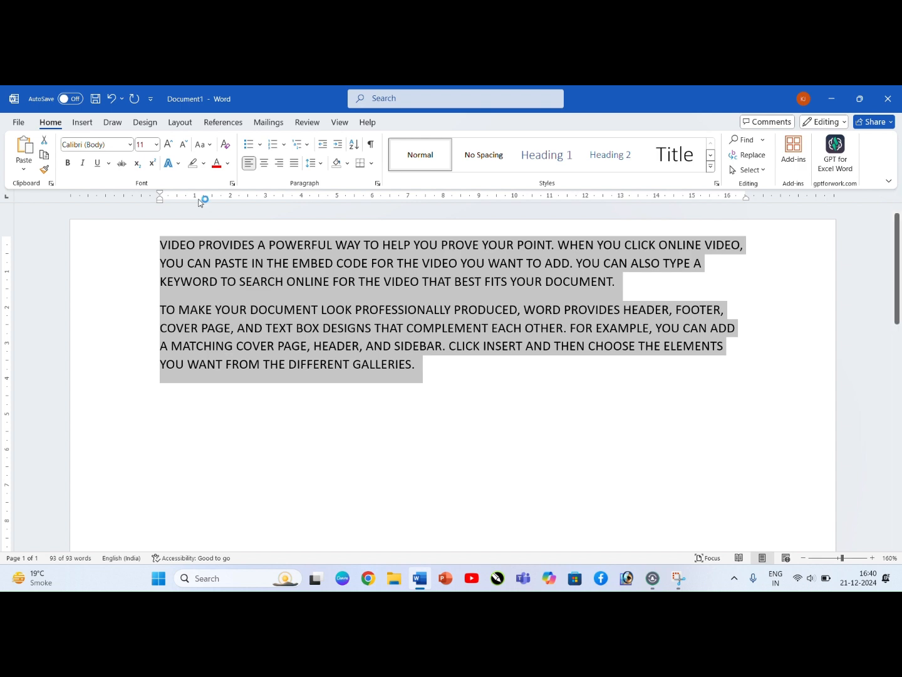
{"action": "left_click", "coordinate": [202, 144]}
{"action": "left_click", "coordinate": [219, 210]}
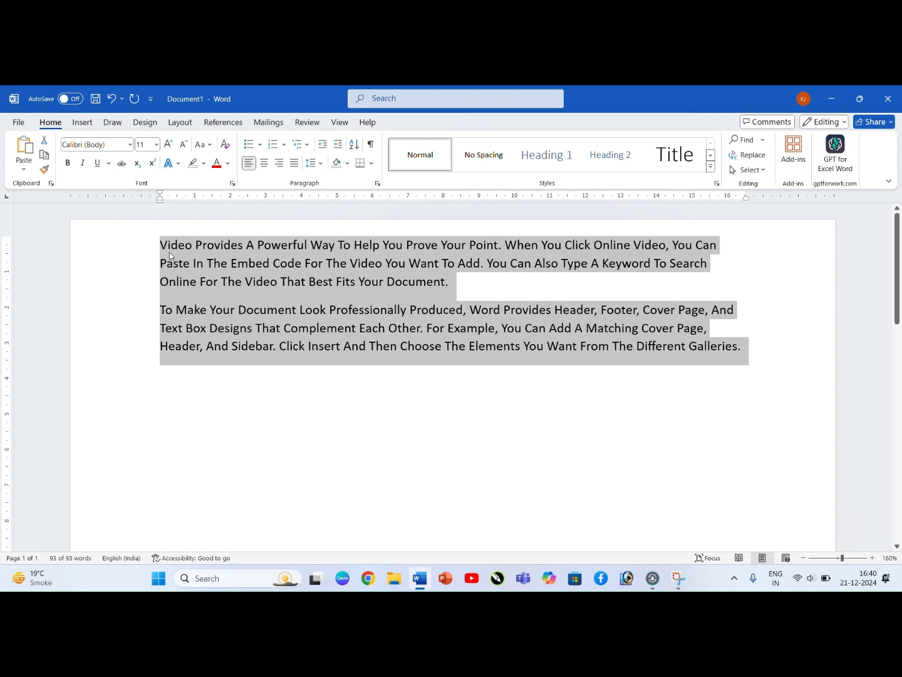
Step: Apply tOGGLE cASE to the text of both paragraphs
{"action": "left_click", "coordinate": [200, 145]}
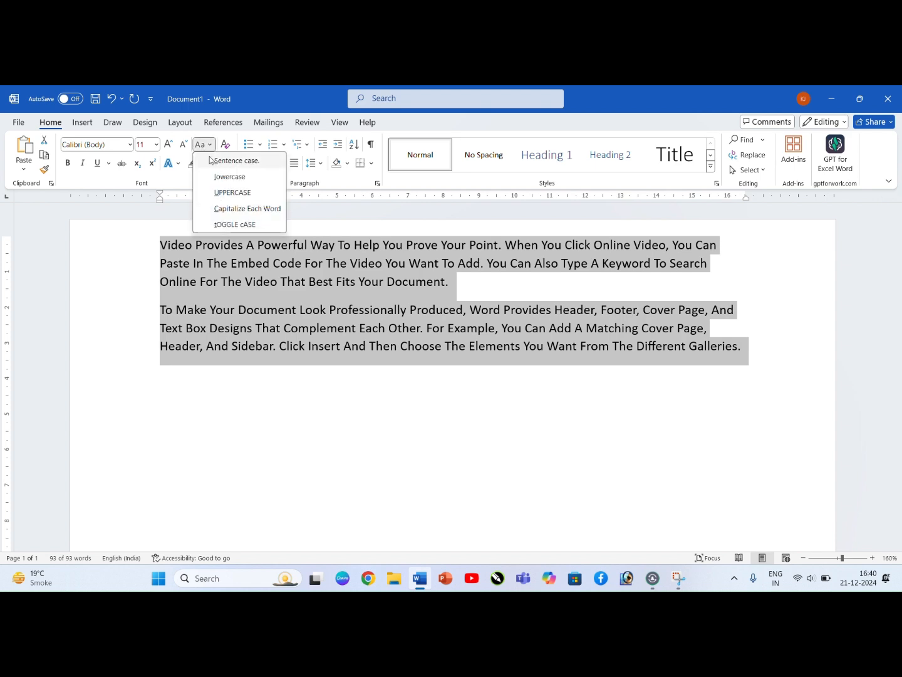
{"action": "left_click", "coordinate": [223, 225]}
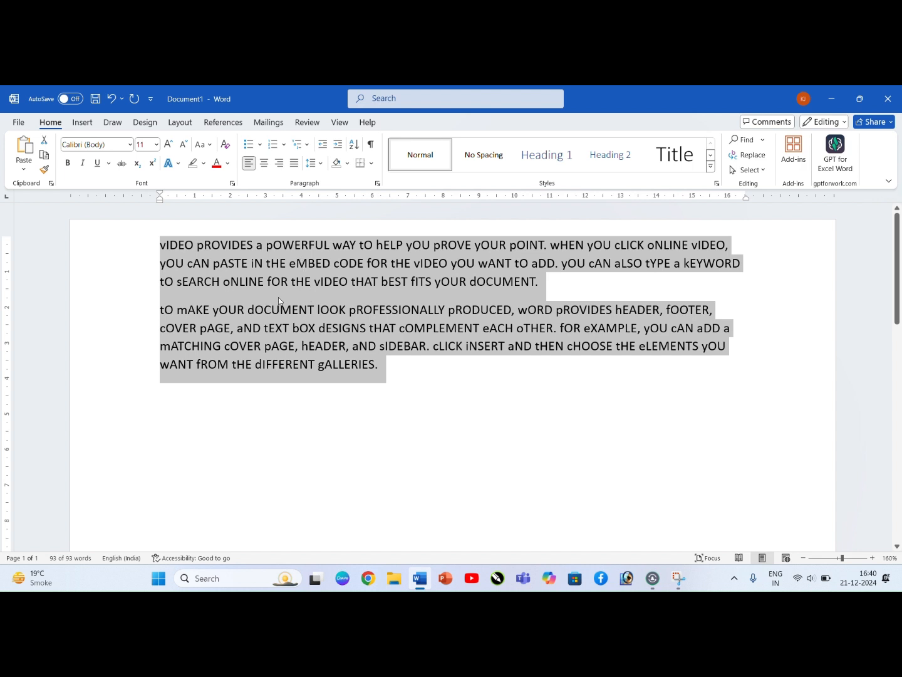
{"action": "left_click", "coordinate": [293, 363]}
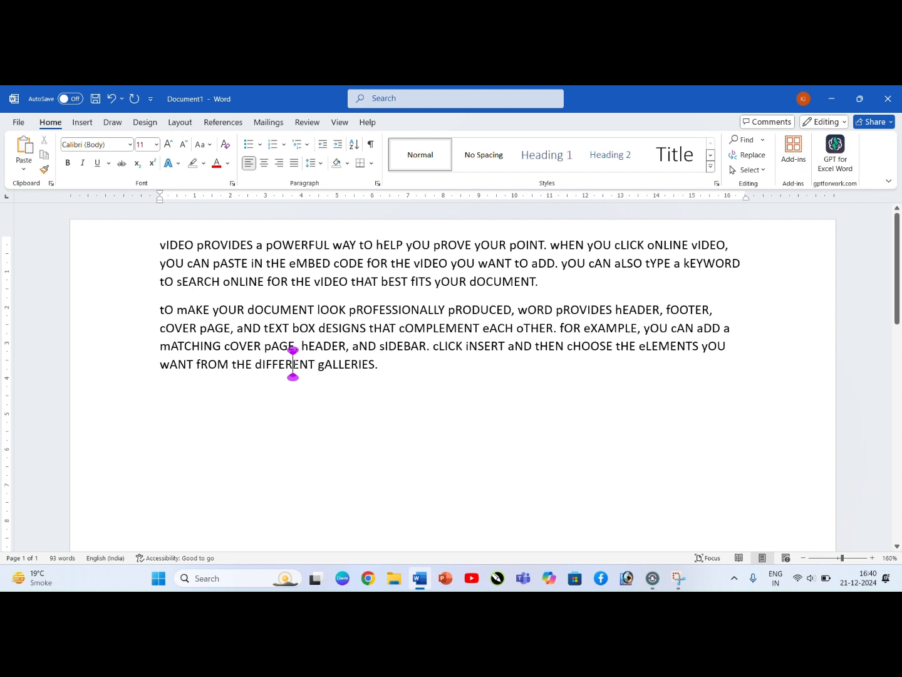
Step: Cycle both paragraphs repeatedly through the letter cases with the case-change shortcut, ending in sentence case
{"action": "left_click_drag", "start_coordinate": [158, 246], "coordinate": [386, 381]}
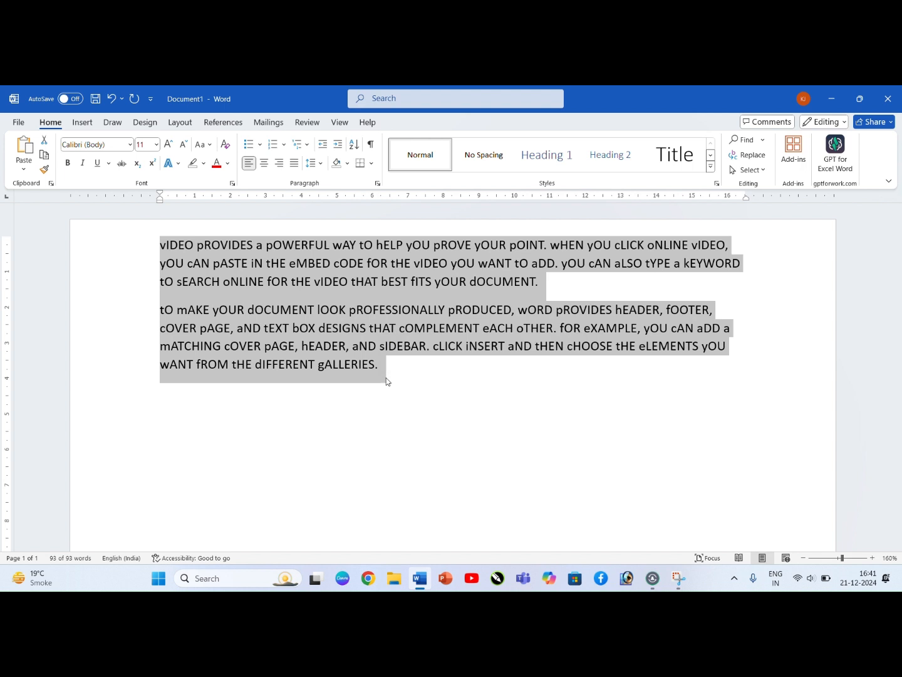
{"action": "key", "text": "XF86MonBrightnessUp"}
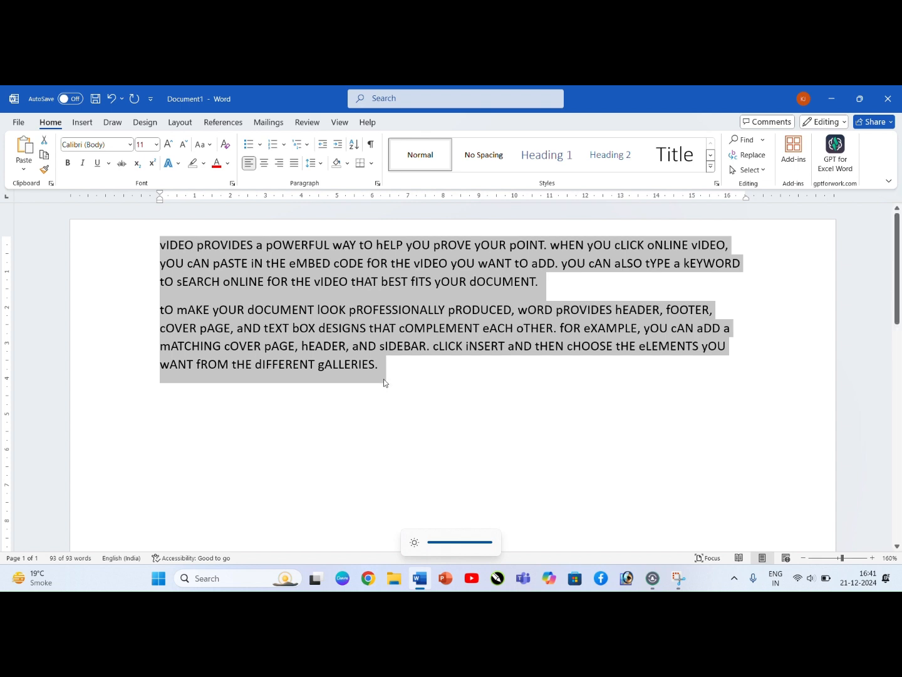
{"action": "key", "text": "shift+F3"}
{"action": "key", "text": "shift+F3"}
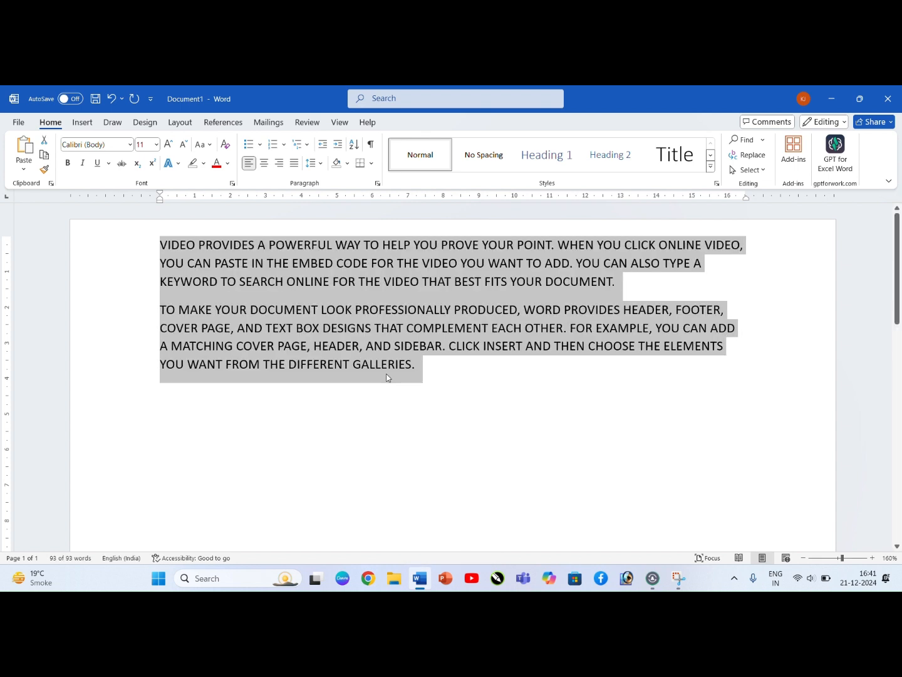
{"action": "key", "text": "shift+F3"}
{"action": "key", "text": "shift+F3"}
{"action": "key", "text": "shift+F3"}
{"action": "key", "text": "shift+F3"}
{"action": "key", "text": "shift+F3"}
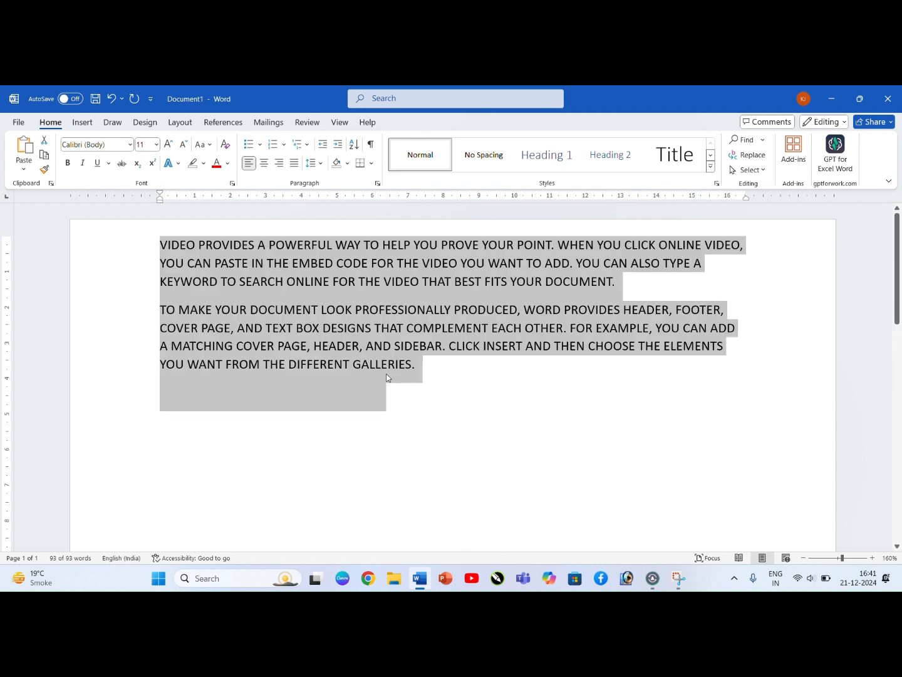
{"action": "key", "text": "shift+F3"}
{"action": "key", "text": "shift+F3"}
{"action": "key", "text": "shift+F3"}
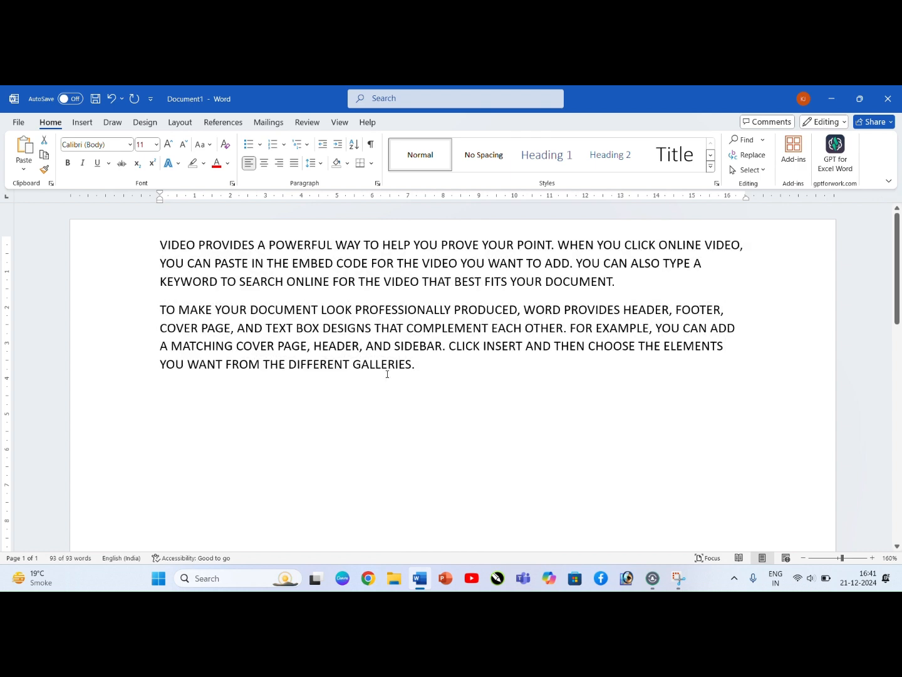
{"action": "key", "text": "shift+F3"}
{"action": "key", "text": "shift+F3"}
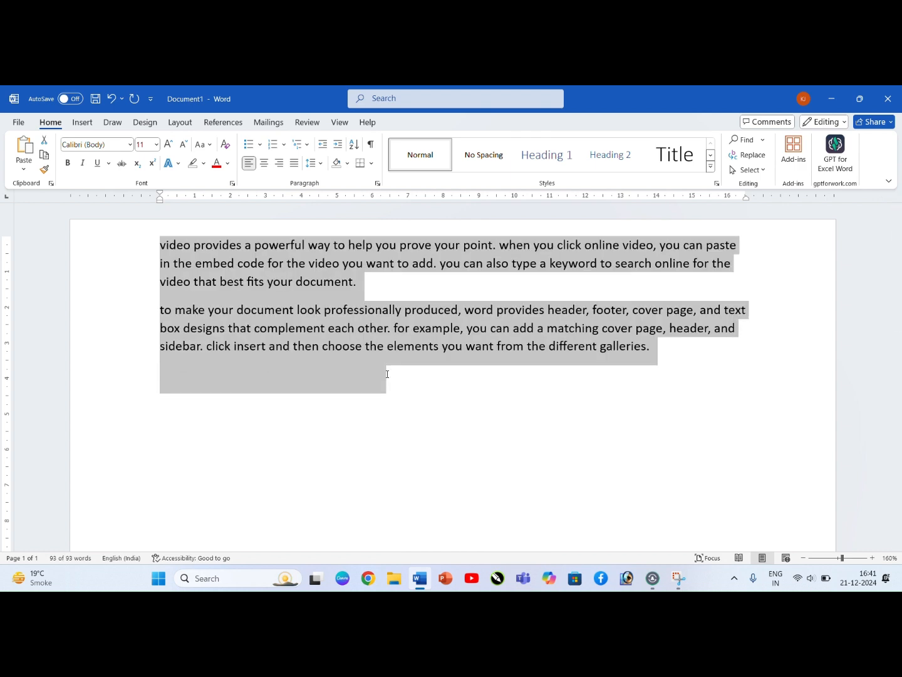
{"action": "key", "text": "shift+F3"}
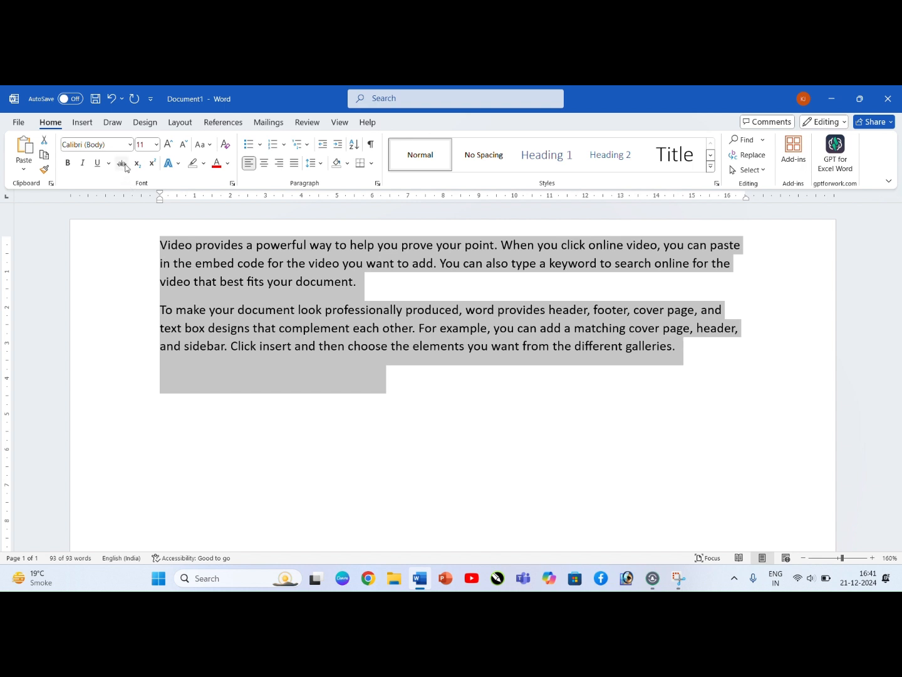
Step: Delete the second line of the first paragraph and undo the deletion
{"action": "left_click", "coordinate": [227, 280]}
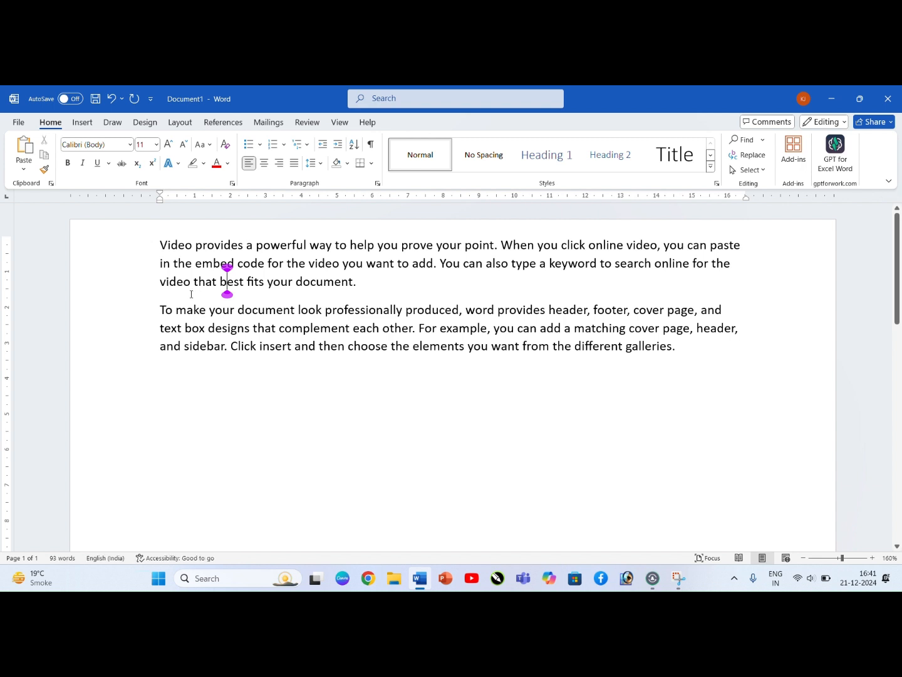
{"action": "left_click_drag", "start_coordinate": [731, 262], "coordinate": [163, 274]}
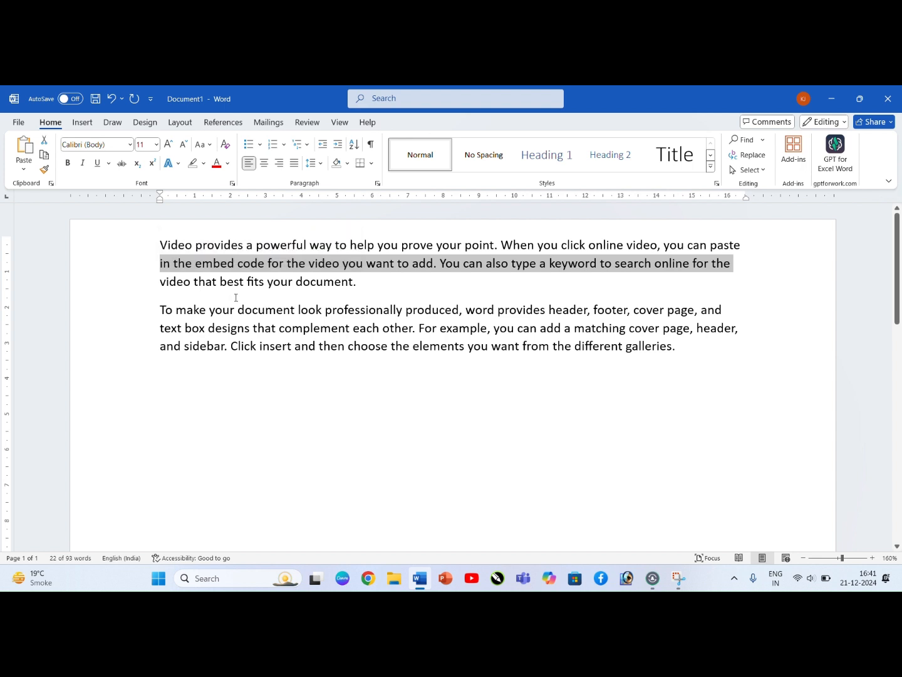
{"action": "key", "text": "Delete"}
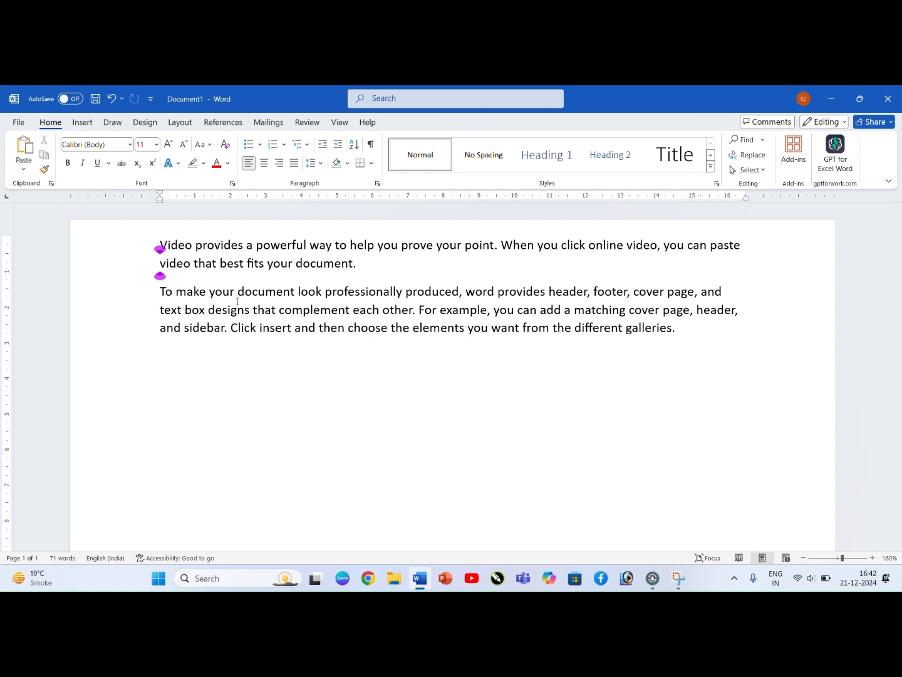
{"action": "key", "text": "ctrl+z"}
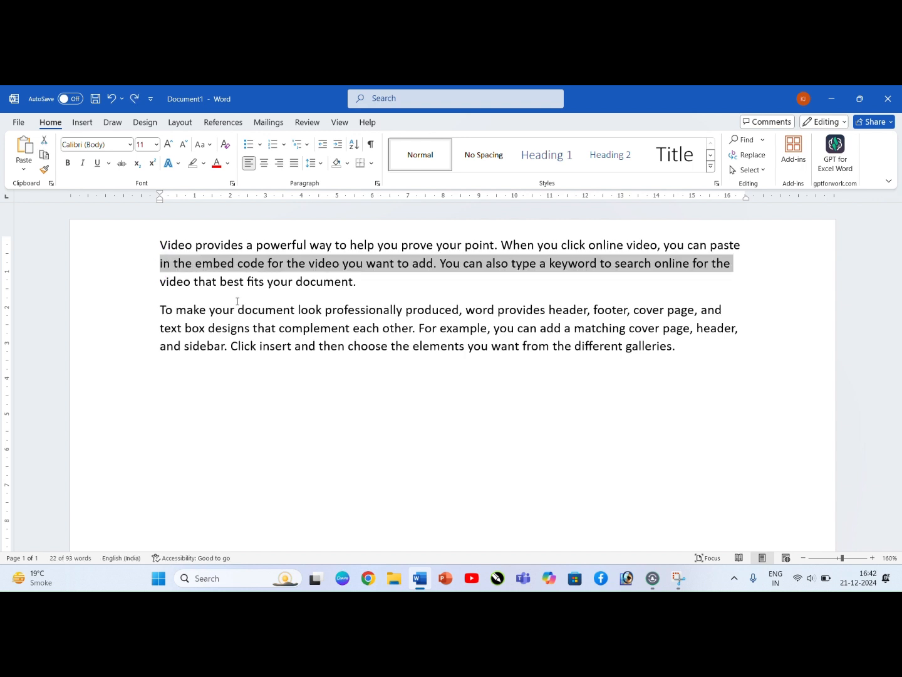
Step: Apply strikethrough to the selected second line of the first paragraph
{"action": "left_click", "coordinate": [122, 164]}
{"action": "left_click", "coordinate": [324, 311]}
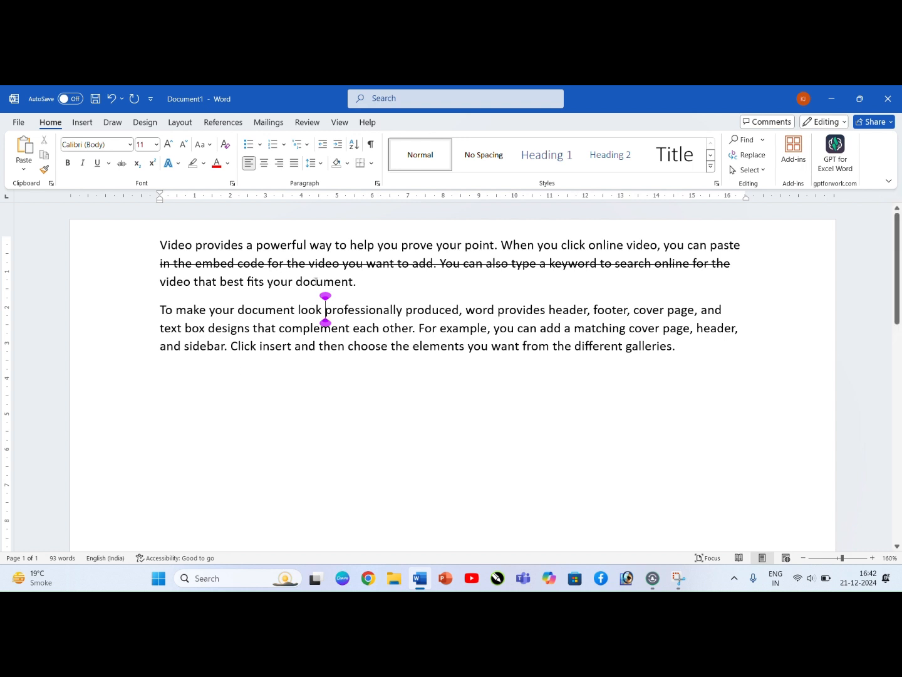
Step: Remove the strikethrough from the first paragraph's second line and place the cursor on the empty line below the text
{"action": "left_click_drag", "start_coordinate": [735, 267], "coordinate": [160, 268]}
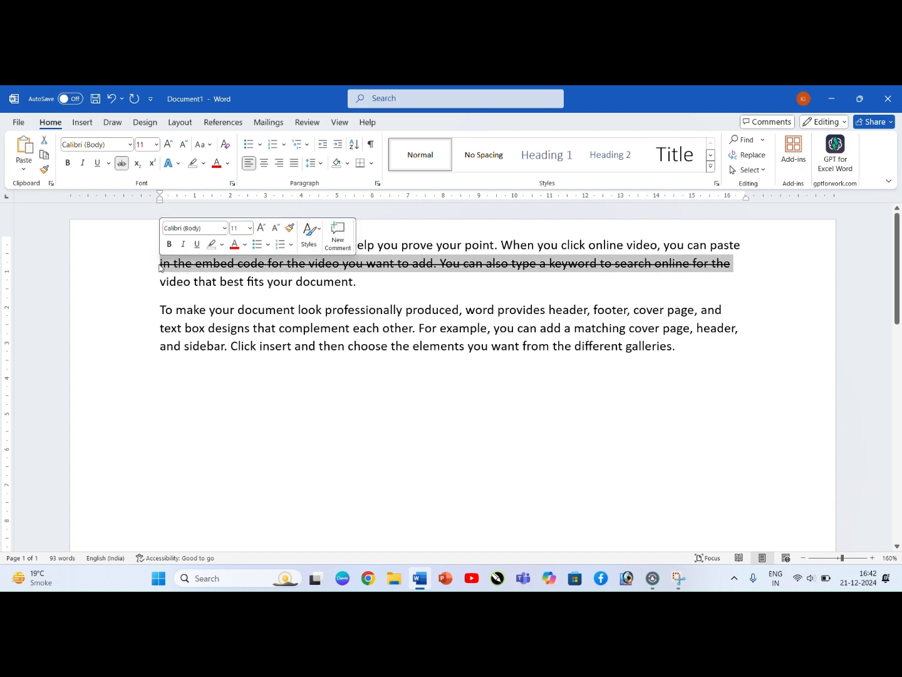
{"action": "left_click", "coordinate": [122, 163]}
{"action": "left_click", "coordinate": [295, 309]}
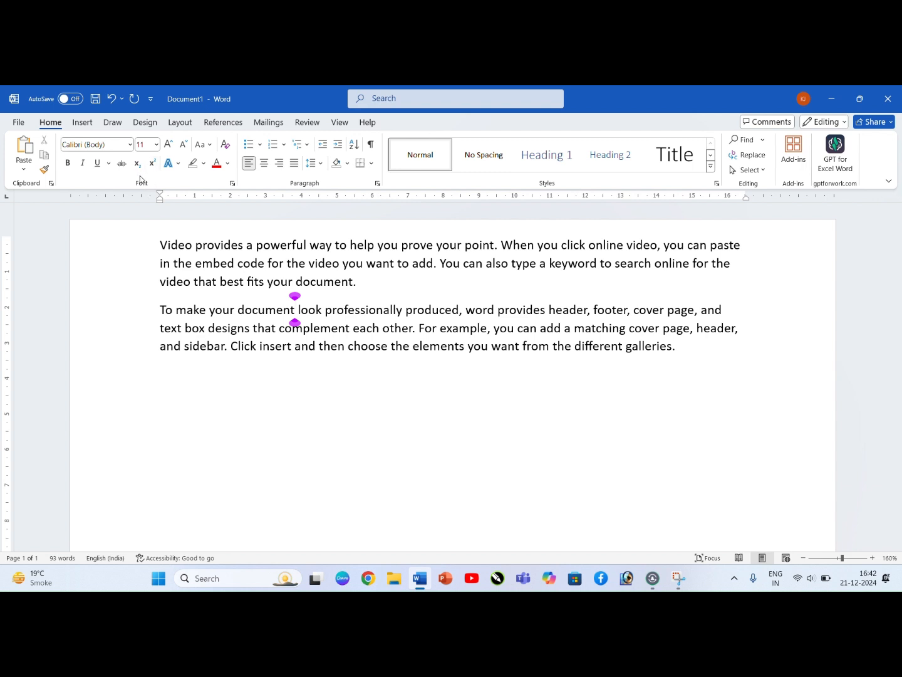
{"action": "left_click", "coordinate": [165, 392]}
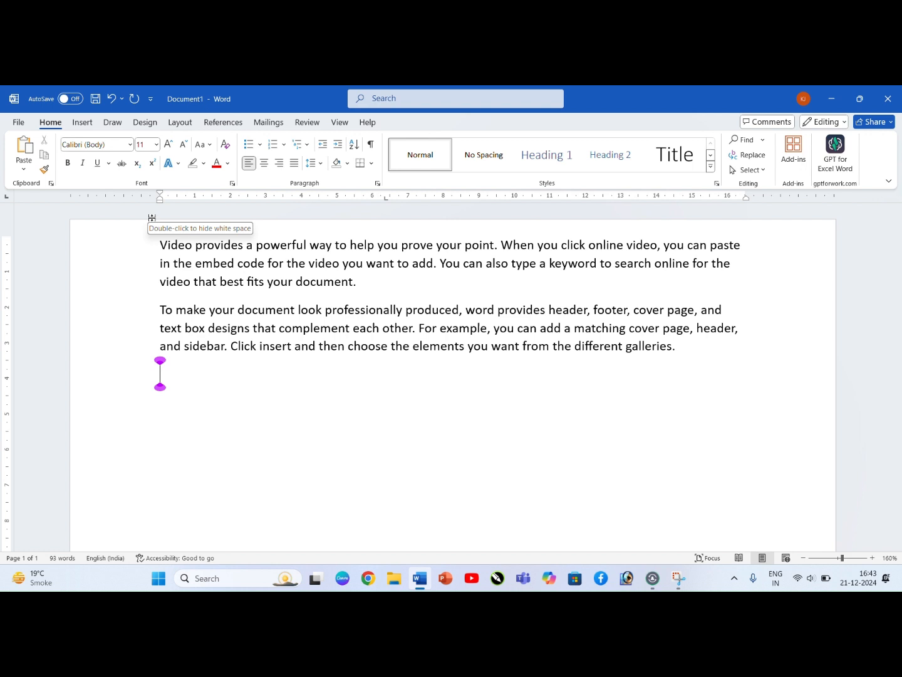
Step: Enter the sample formulas H2O and O2 on separate lines below the two paragraphs
{"action": "type", "text": "H2O"}
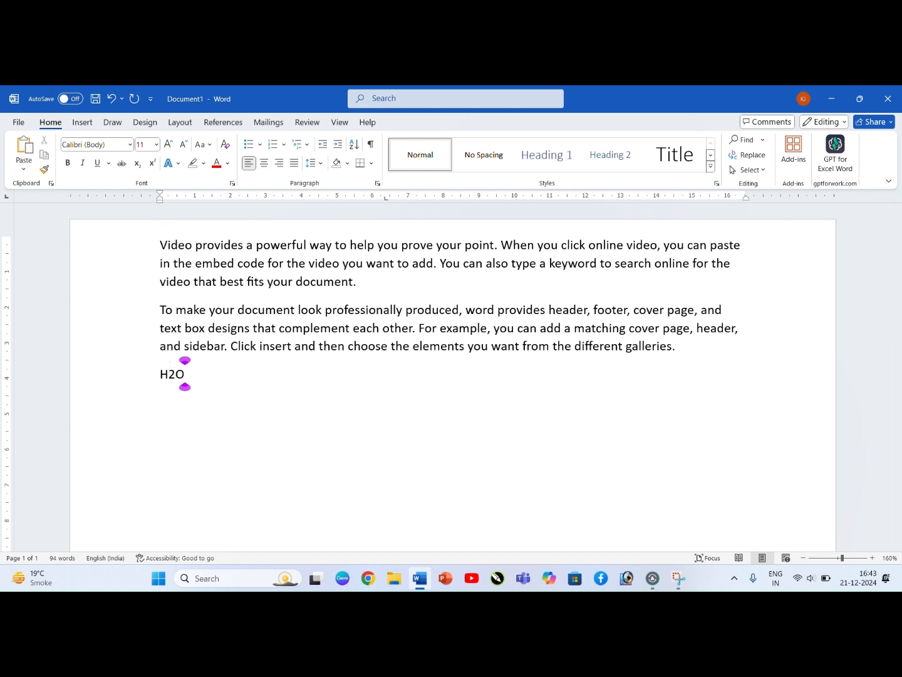
{"action": "key", "text": "Return"}
{"action": "type", "text": "O2"}
{"action": "key", "text": "Return"}
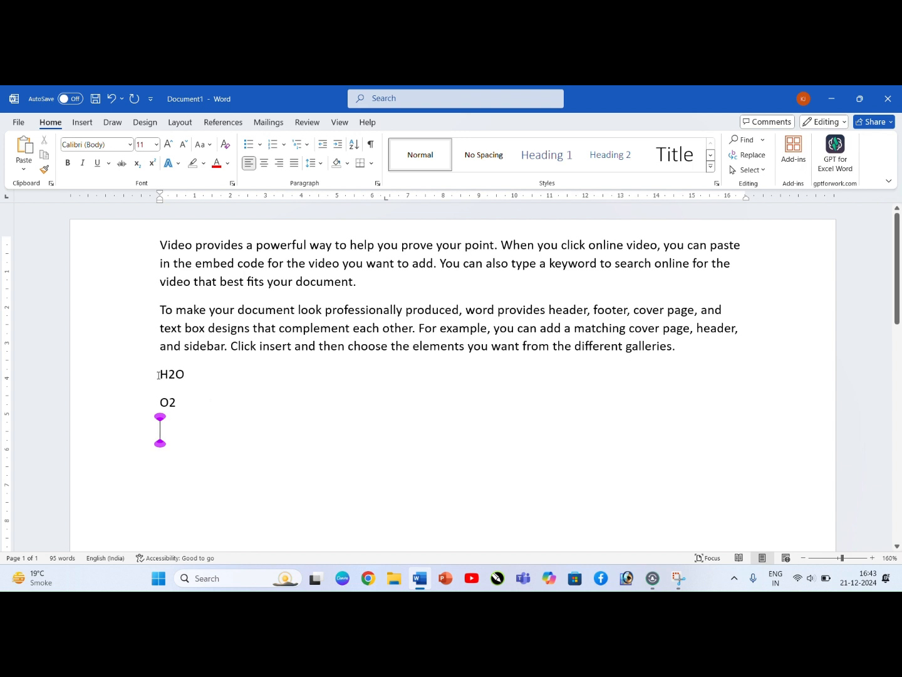
Step: Increase the font size of the H2O and O2 lines to 16
{"action": "left_click_drag", "start_coordinate": [159, 374], "coordinate": [186, 405]}
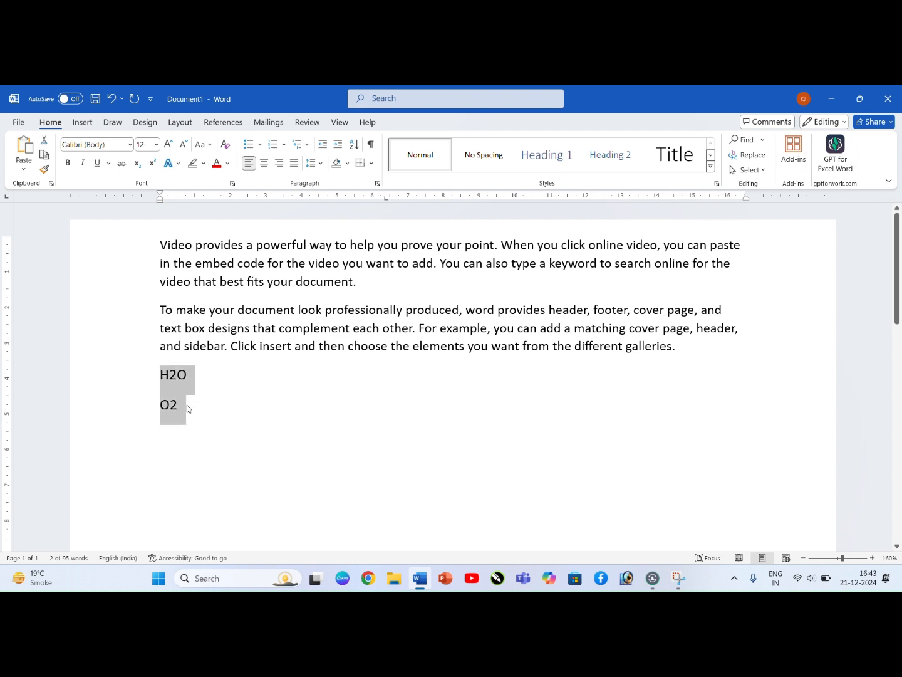
{"action": "key", "text": "ctrl+shift+period"}
{"action": "key", "text": "ctrl+shift+period"}
{"action": "left_click", "coordinate": [203, 404]}
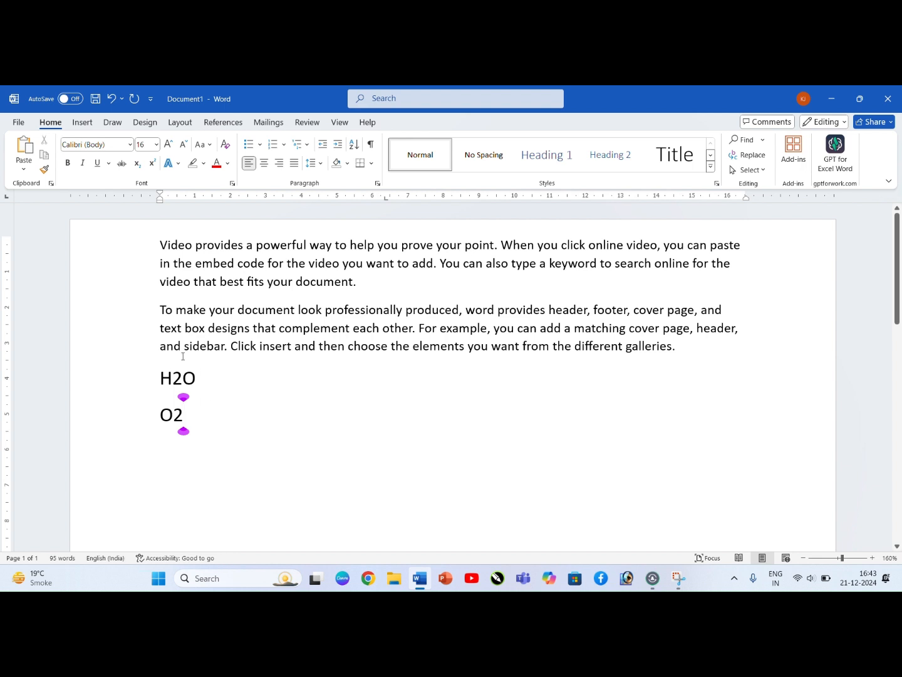
Step: Format only the 2 in H2O as subscript
{"action": "left_click", "coordinate": [163, 383]}
{"action": "left_click", "coordinate": [183, 383]}
{"action": "left_click_drag", "start_coordinate": [182, 390], "coordinate": [174, 386]}
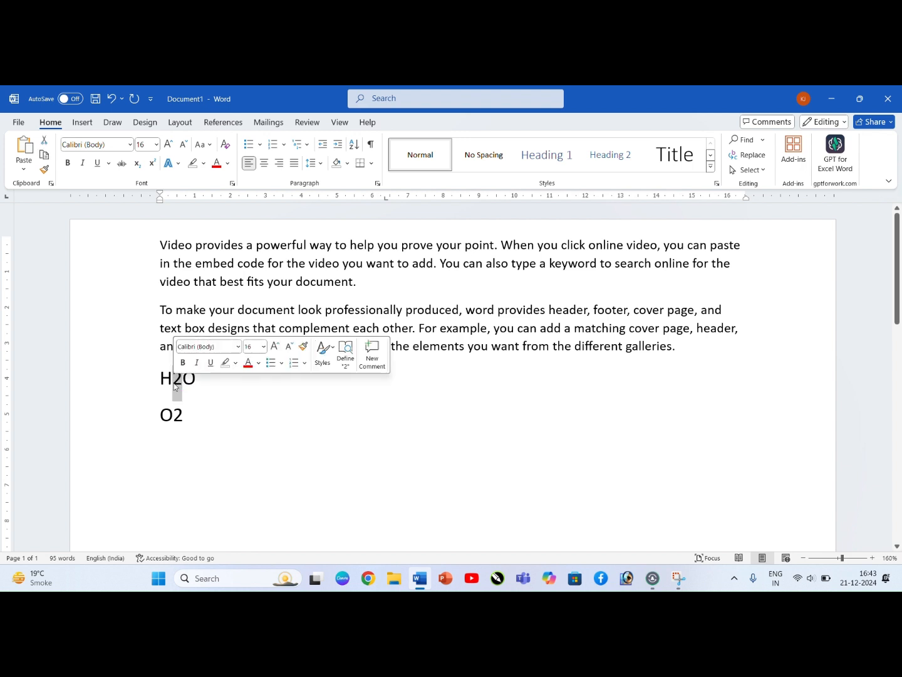
{"action": "left_click", "coordinate": [137, 163]}
{"action": "left_click", "coordinate": [217, 374]}
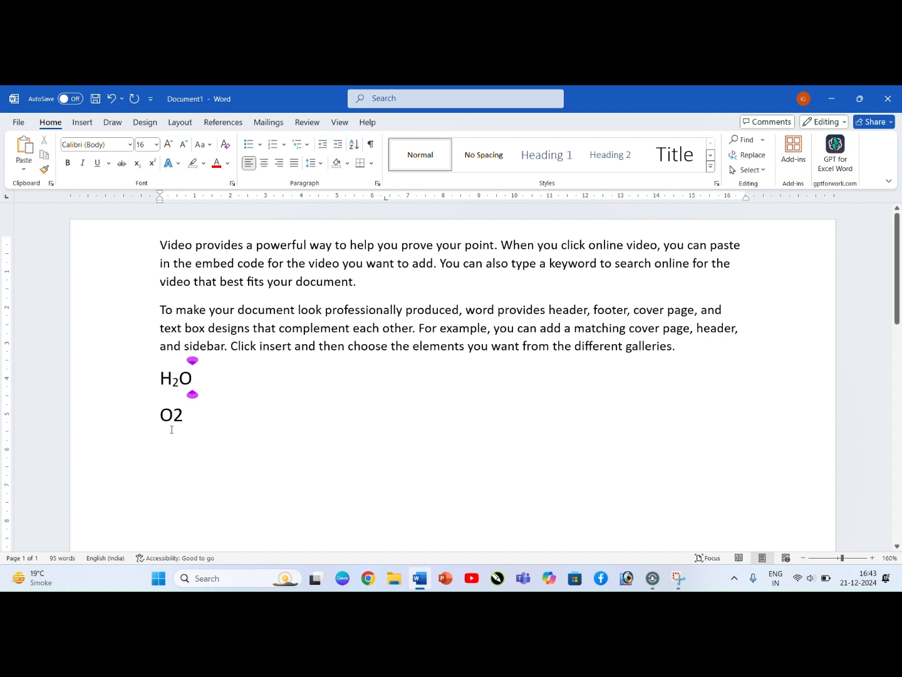
Step: Format the 2 in O2 as superscript, and undo both that and the subscript in H2O
{"action": "left_click_drag", "start_coordinate": [171, 419], "coordinate": [180, 421]}
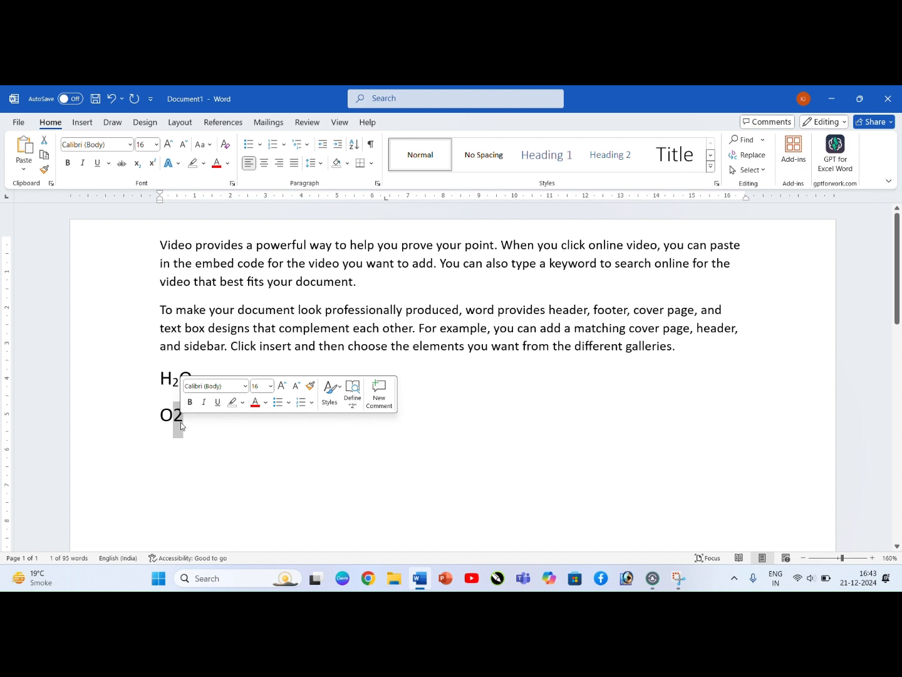
{"action": "left_click", "coordinate": [151, 166]}
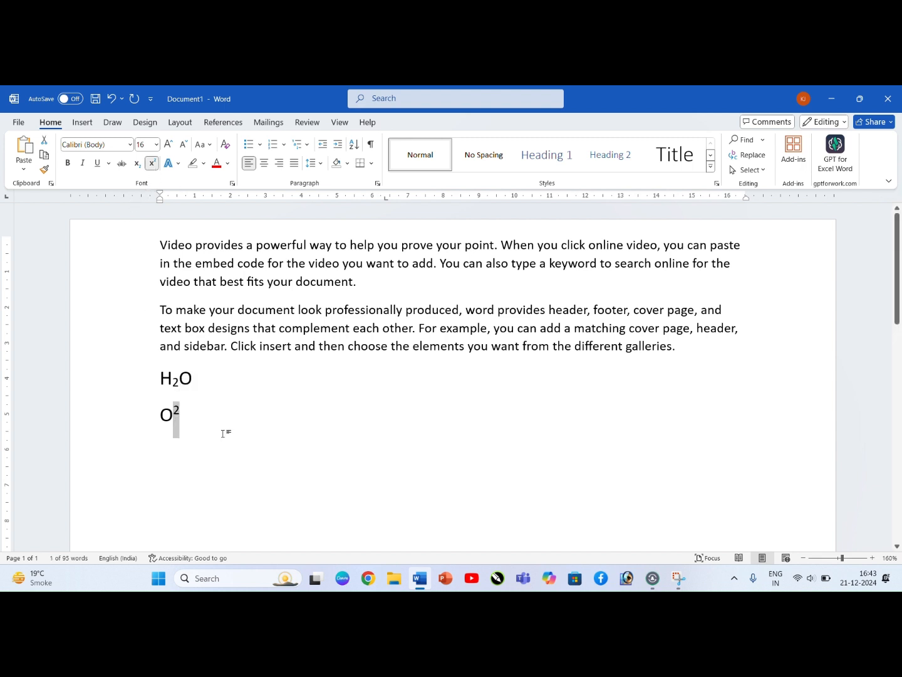
{"action": "left_click", "coordinate": [199, 382]}
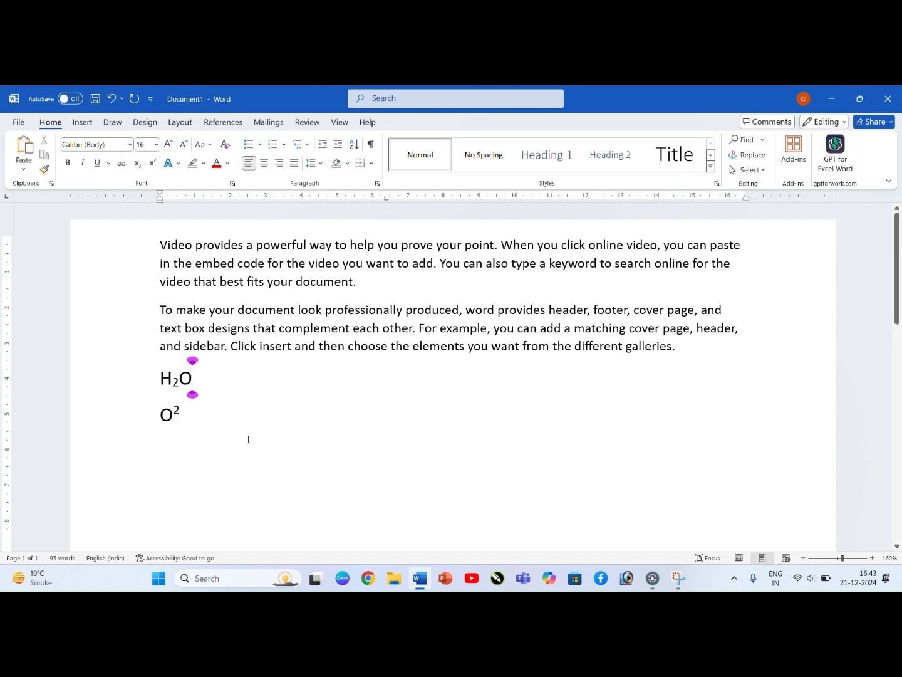
{"action": "key", "text": "ctrl+z"}
{"action": "key", "text": "ctrl+z"}
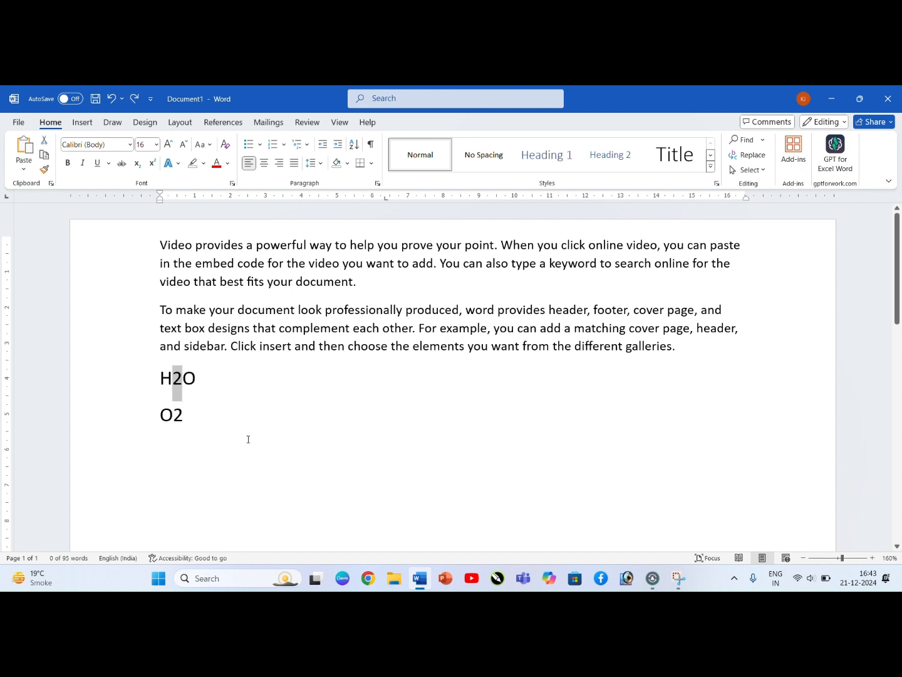
Step: Reapply subscript to the 2 in H2O
{"action": "left_click", "coordinate": [188, 378]}
{"action": "left_click_drag", "start_coordinate": [183, 378], "coordinate": [172, 378]}
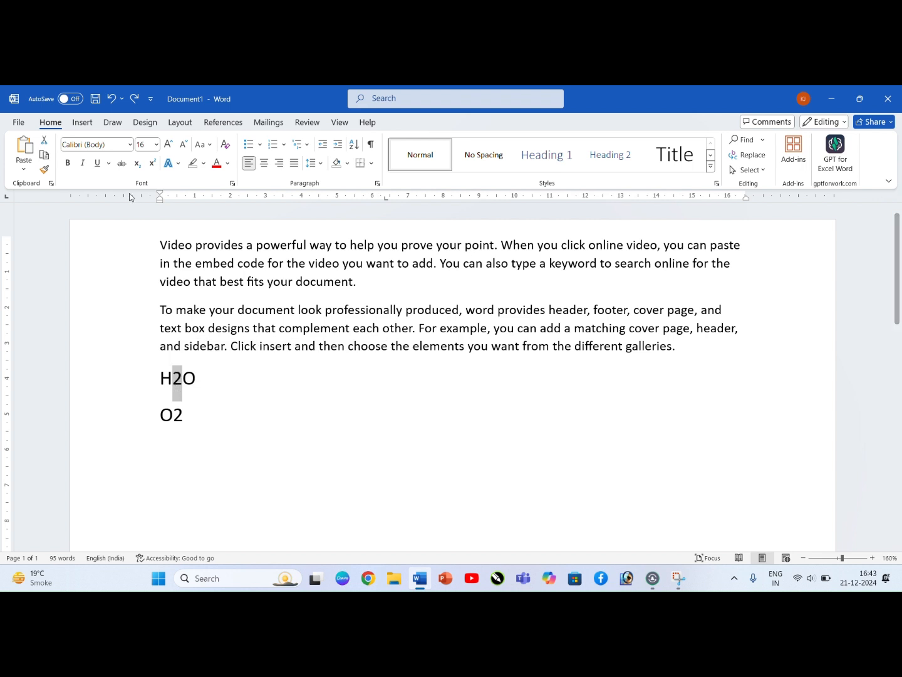
{"action": "left_click", "coordinate": [137, 164]}
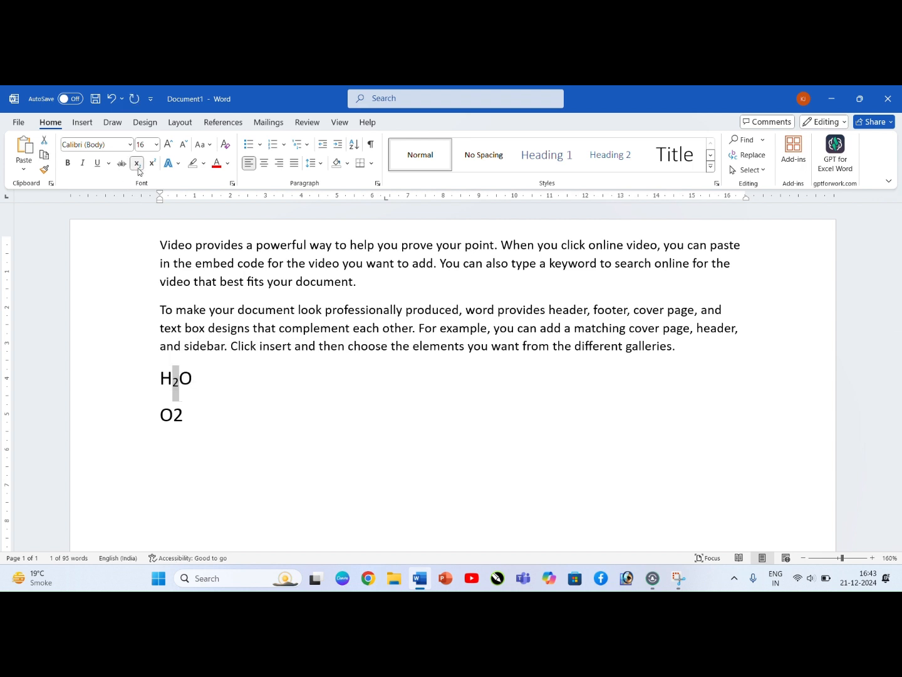
Step: Superscript only the 2 in O2 again, and undo the superscript and the subscript in both formulas
{"action": "double_click", "coordinate": [177, 417]}
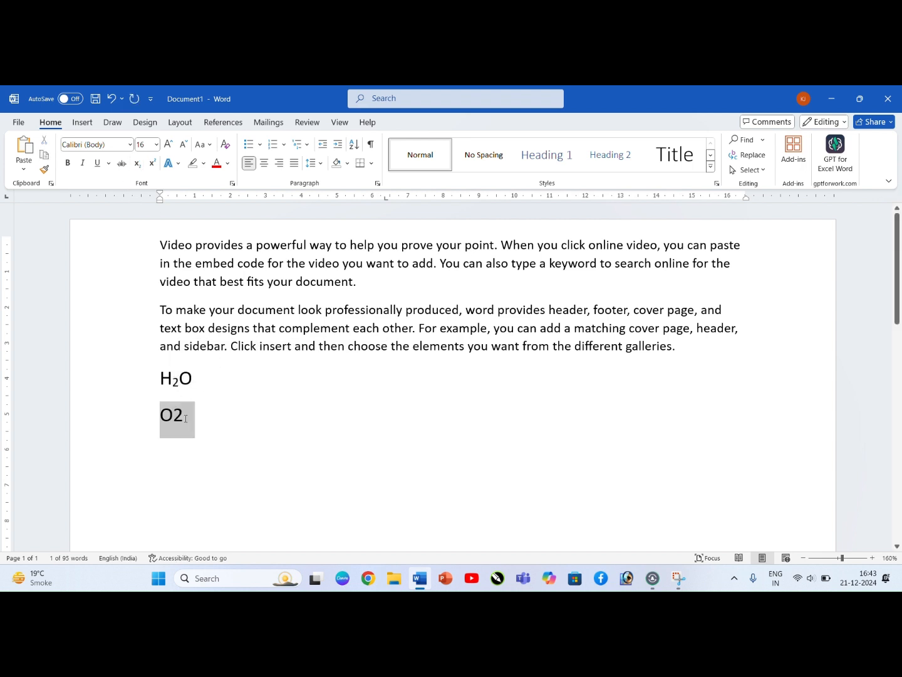
{"action": "left_click", "coordinate": [174, 415]}
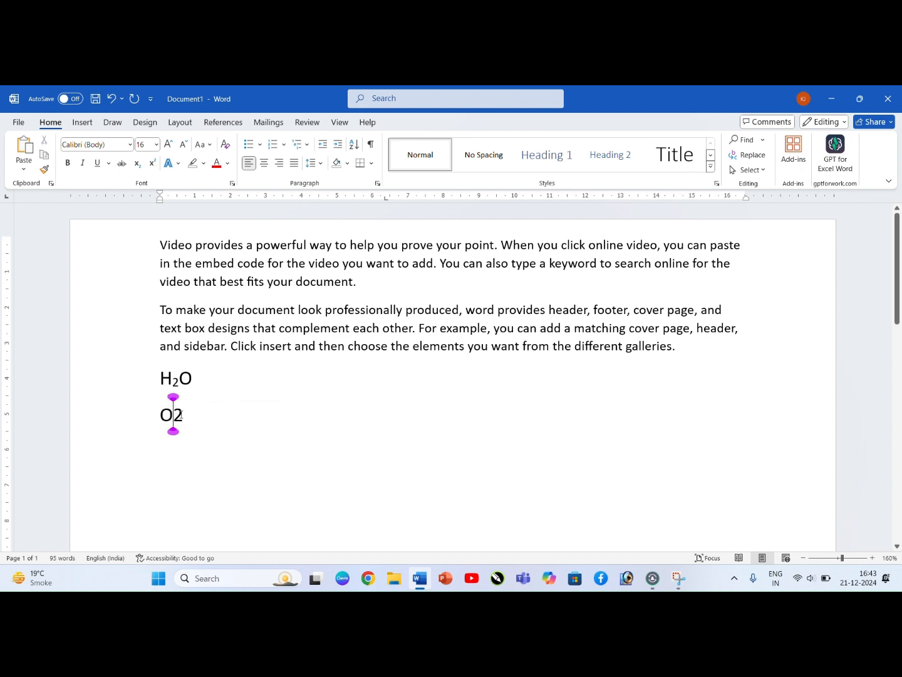
{"action": "left_click_drag", "start_coordinate": [176, 415], "coordinate": [183, 415]}
{"action": "left_click", "coordinate": [151, 163]}
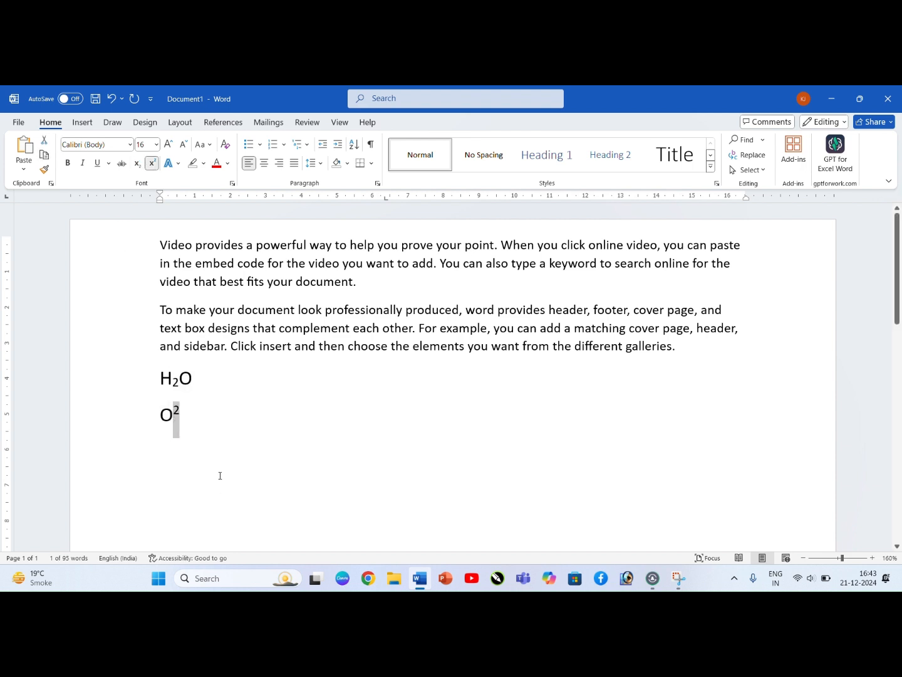
{"action": "left_click", "coordinate": [198, 421]}
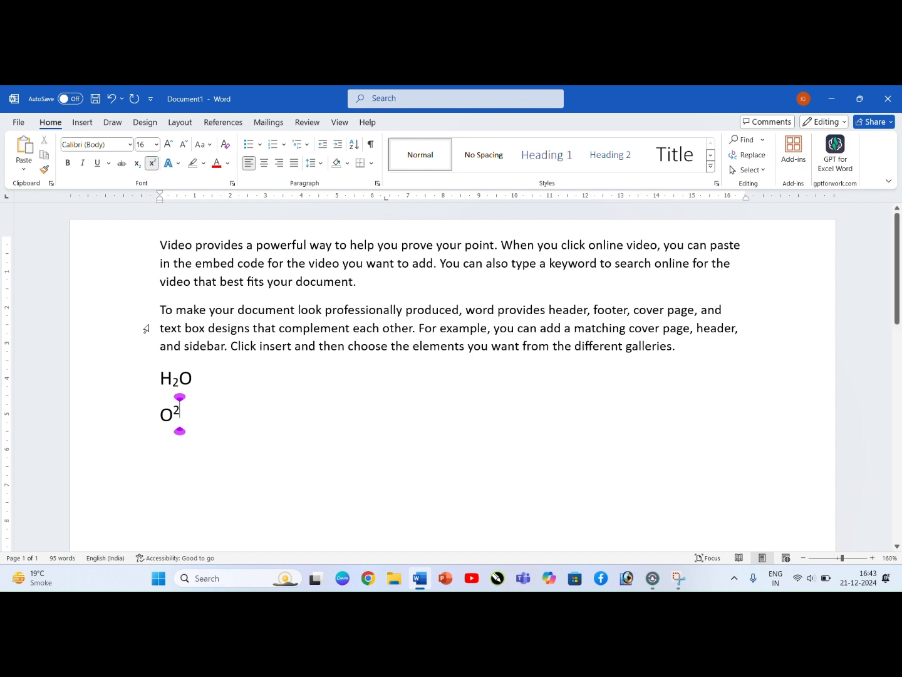
{"action": "key", "text": "ctrl+z"}
{"action": "key", "text": "ctrl+z"}
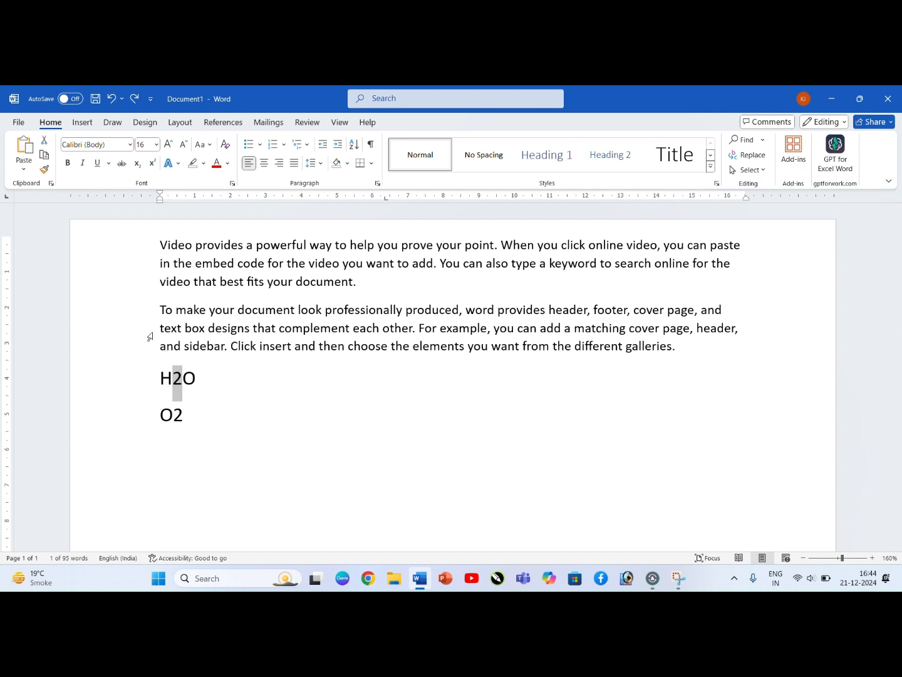
Step: Select the 2 in H2O and format it as superscript with the keyboard shortcut
{"action": "scroll", "coordinate": [150, 337], "scroll_direction": "up", "scroll_amount": 1}
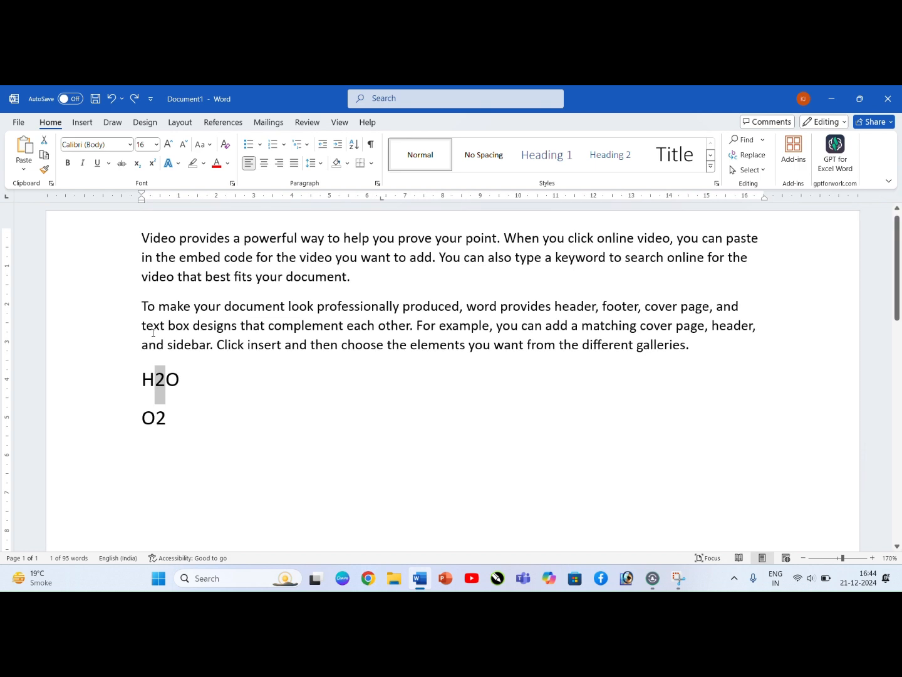
{"action": "scroll", "coordinate": [153, 333], "scroll_direction": "up", "scroll_amount": 2}
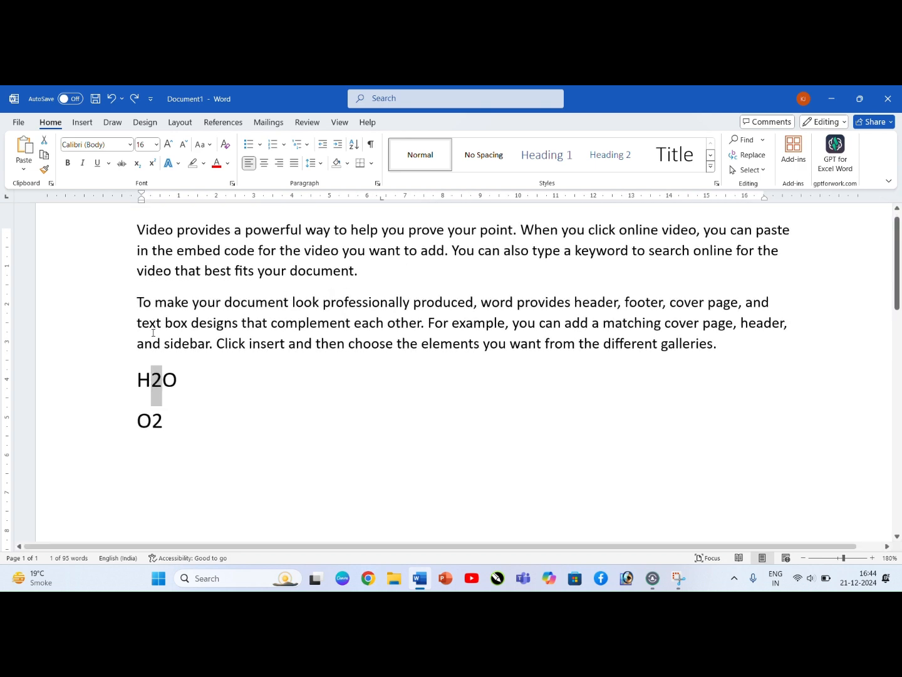
{"action": "left_click", "coordinate": [218, 399]}
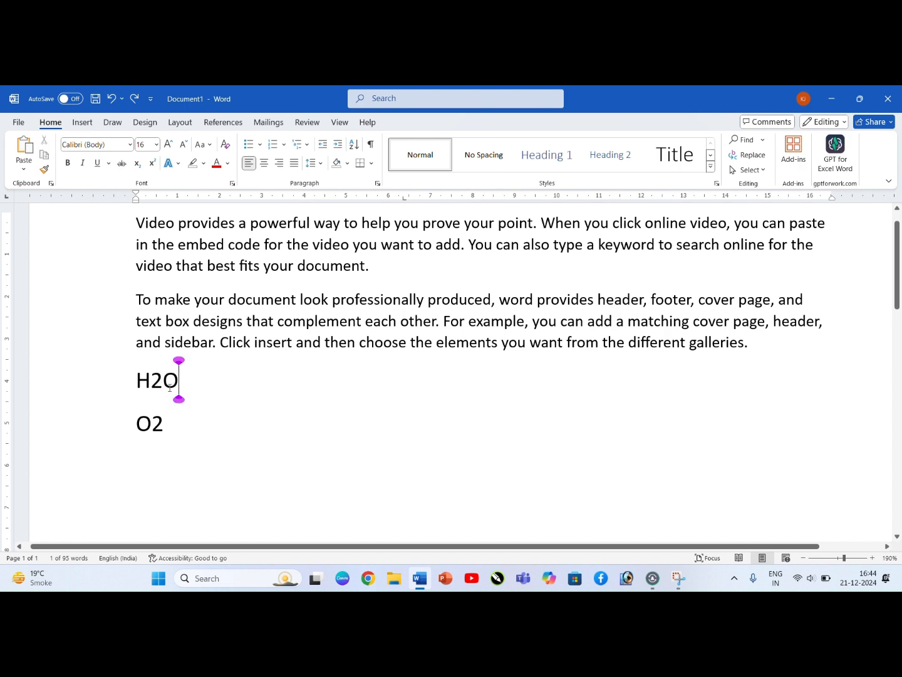
{"action": "left_click_drag", "start_coordinate": [163, 387], "coordinate": [151, 386]}
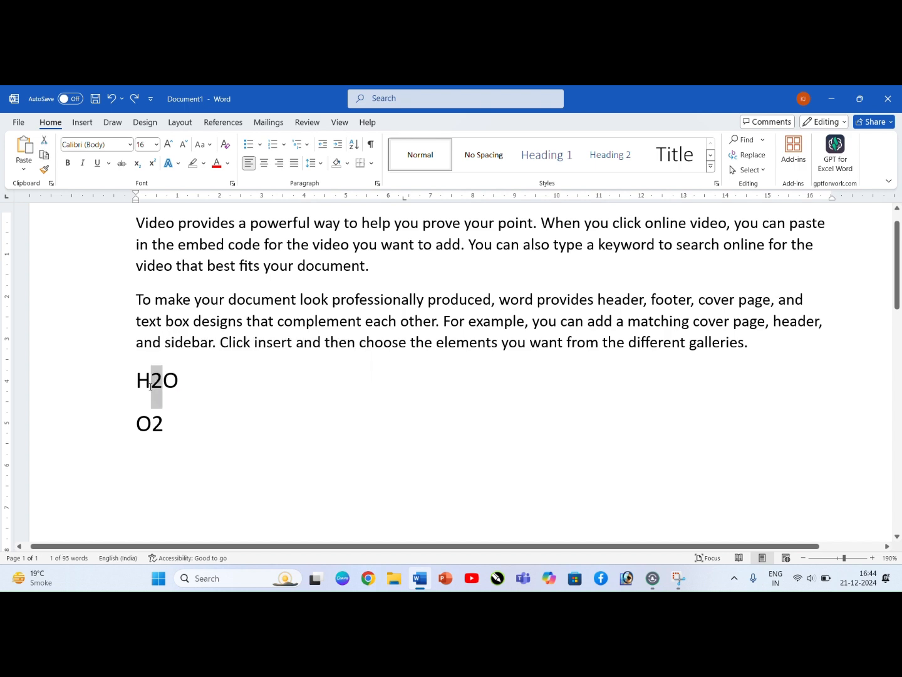
{"action": "scroll", "coordinate": [151, 386], "scroll_direction": "up", "scroll_amount": 1}
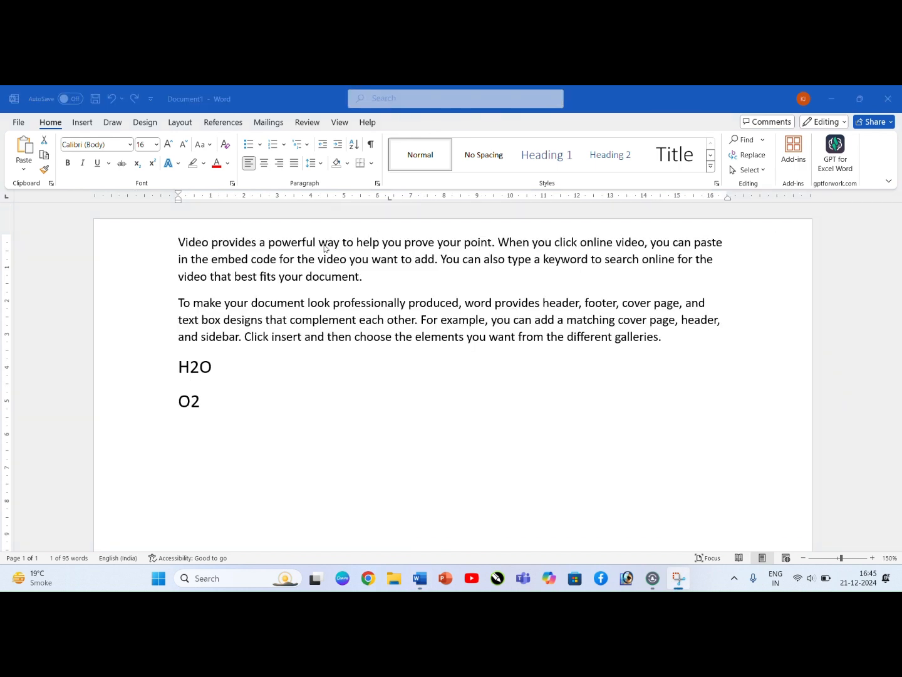
{"action": "left_click", "coordinate": [202, 369]}
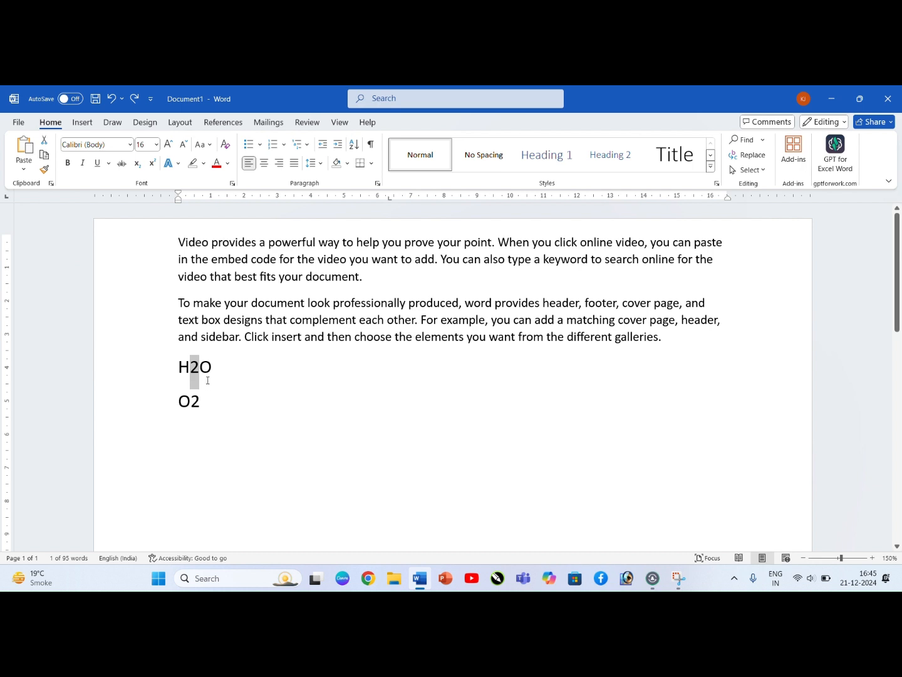
{"action": "key", "text": "ctrl+shift+plus"}
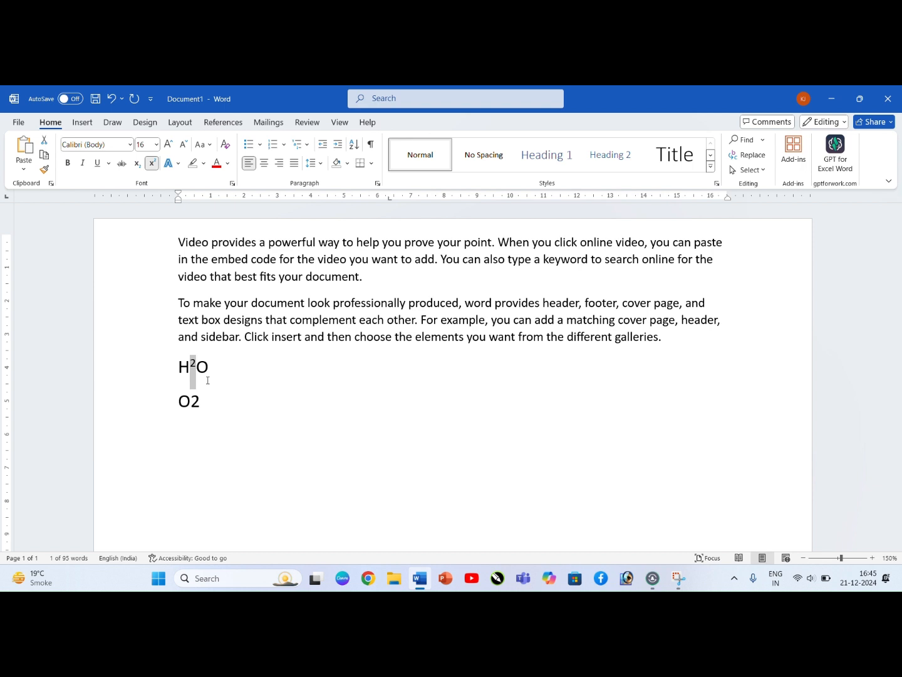
Step: Format the 2 in O2 as subscript with the keyboard shortcut
{"action": "left_click_drag", "start_coordinate": [191, 404], "coordinate": [199, 408]}
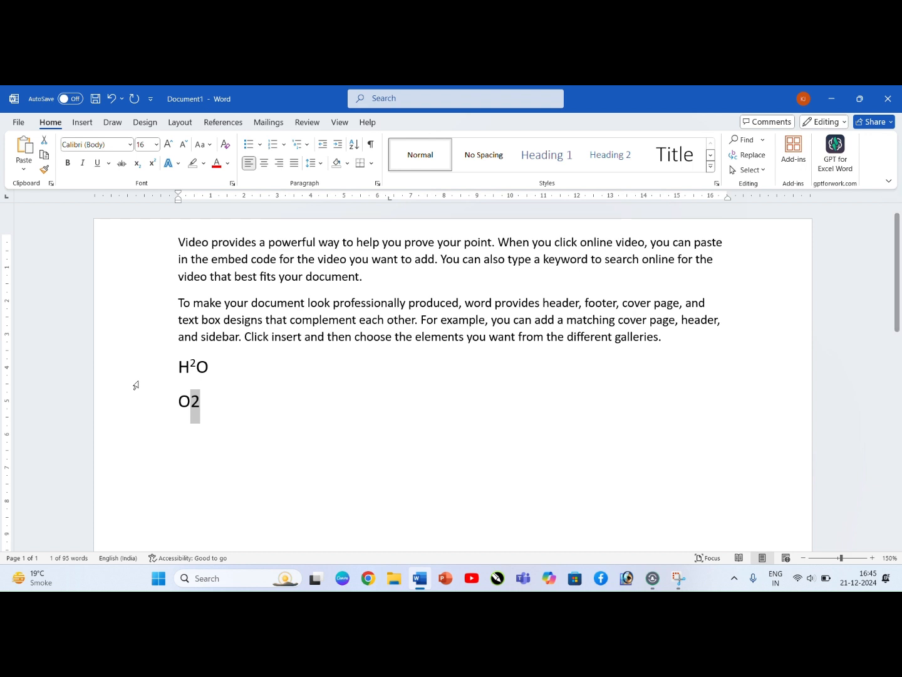
{"action": "key", "text": "ctrl+equal"}
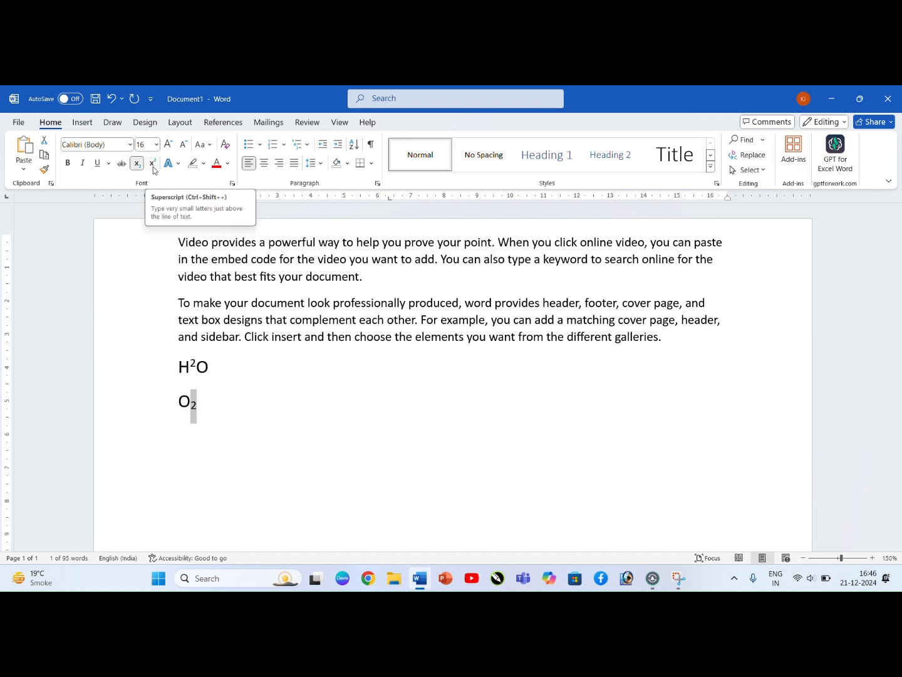
{"action": "left_click", "coordinate": [198, 401]}
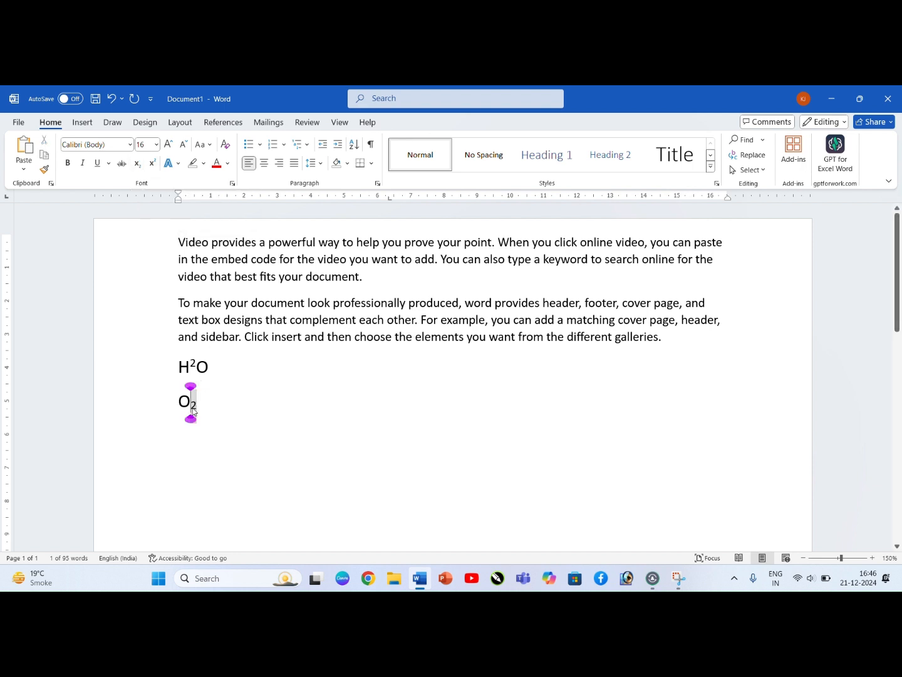
Step: Delete the H2O and O2 lines below the two paragraphs
{"action": "left_click_drag", "start_coordinate": [179, 365], "coordinate": [214, 410]}
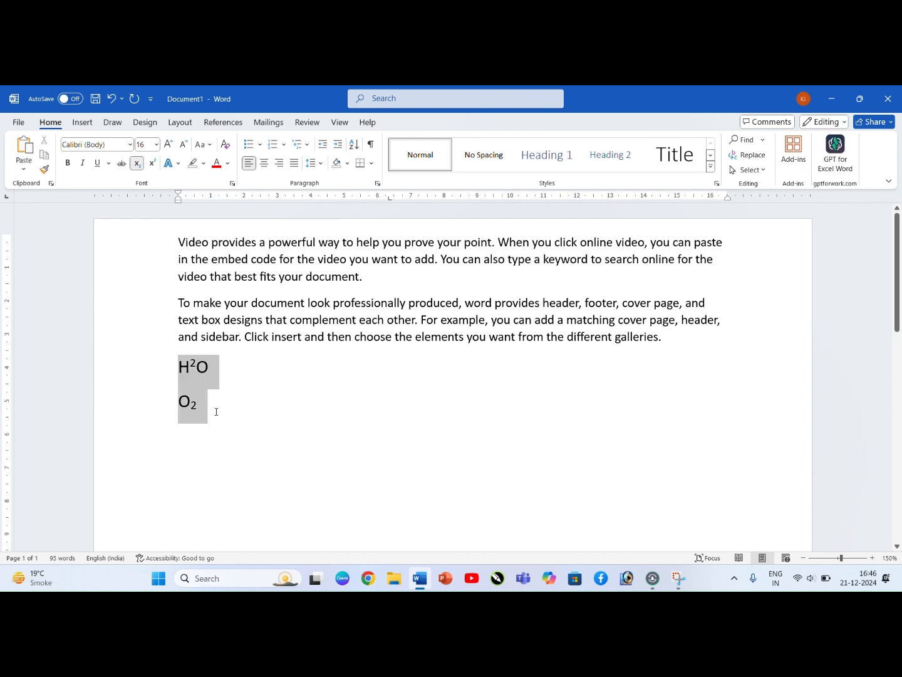
{"action": "key", "text": "Delete"}
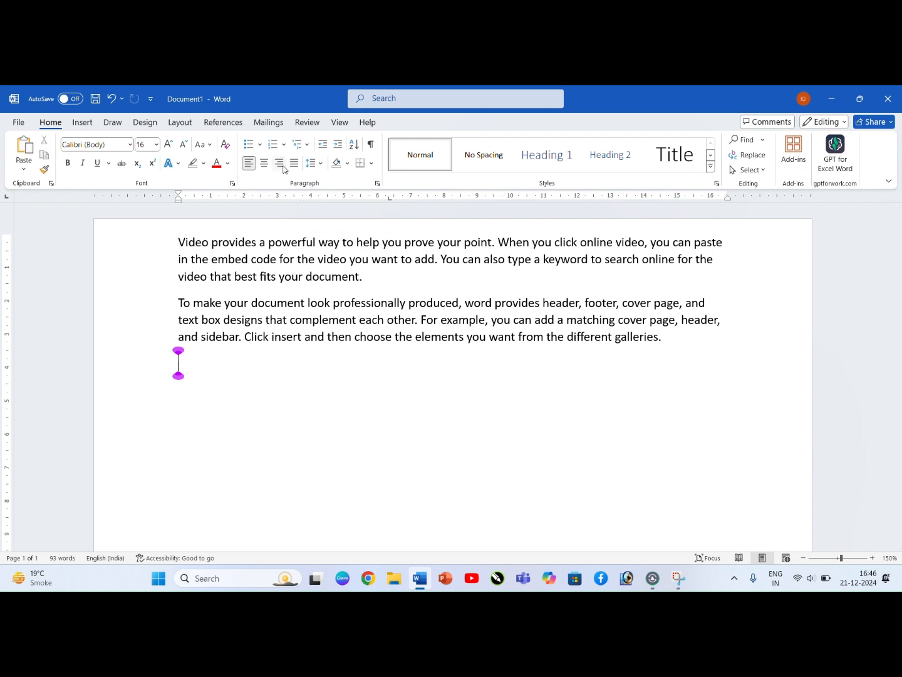
{"action": "left_click", "coordinate": [391, 105]}
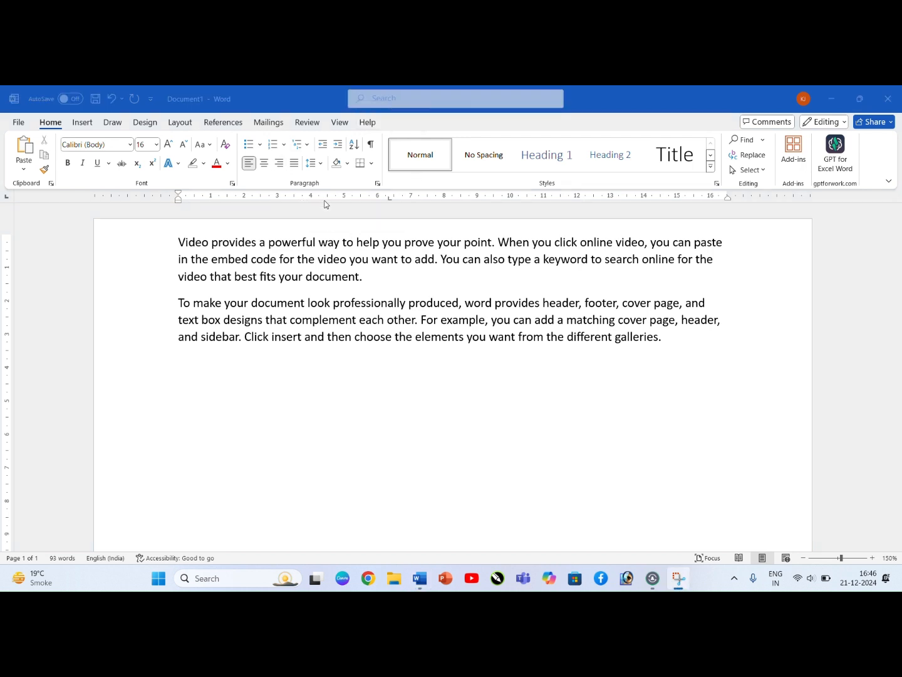
Step: Copy both paragraphs and paste the duplicate on the empty line below them
{"action": "left_click", "coordinate": [181, 244]}
{"action": "left_click_drag", "start_coordinate": [181, 244], "coordinate": [659, 372]}
{"action": "key", "text": "ctrl+c"}
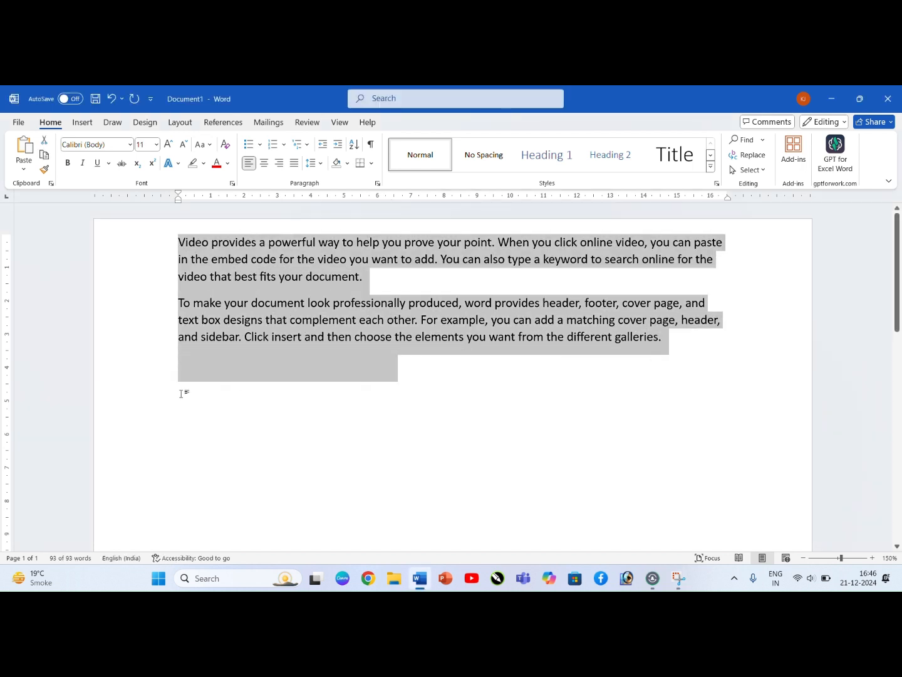
{"action": "left_click", "coordinate": [187, 374]}
{"action": "key", "text": "ctrl+v"}
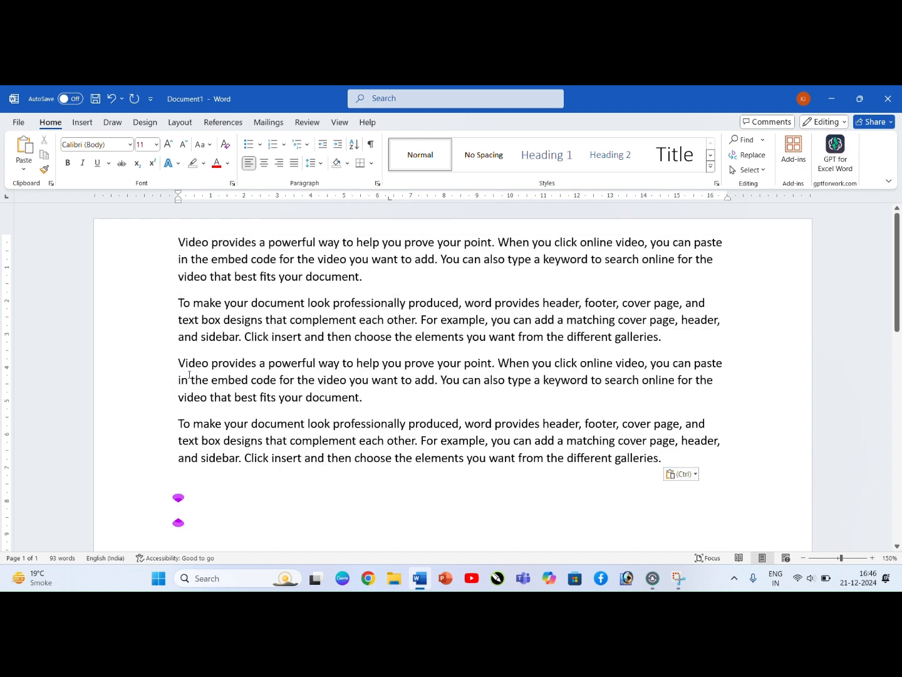
{"action": "left_click", "coordinate": [218, 370]}
{"action": "left_click", "coordinate": [177, 243]}
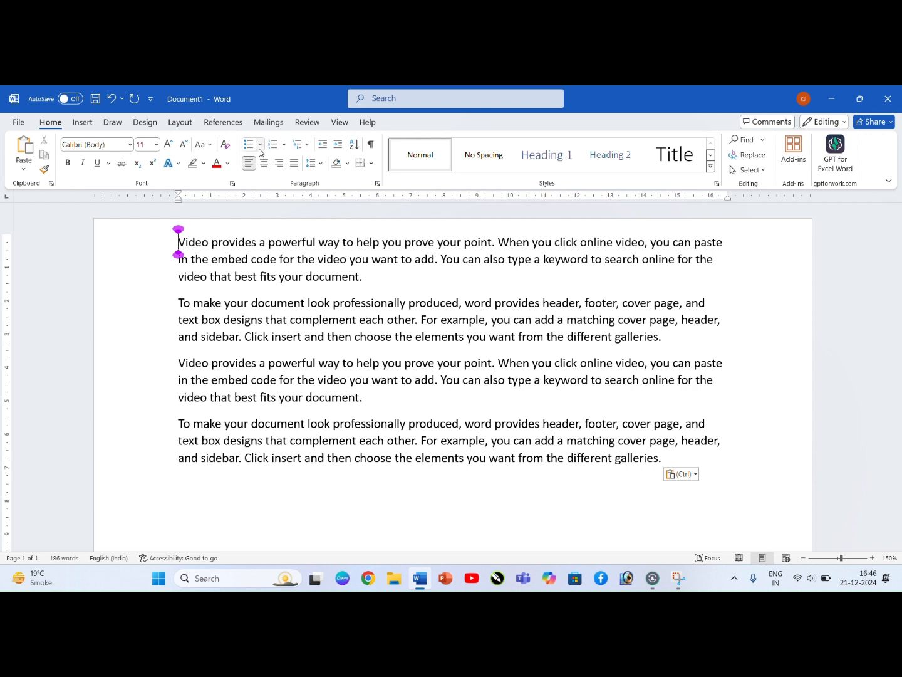
{"action": "left_click", "coordinate": [211, 258]}
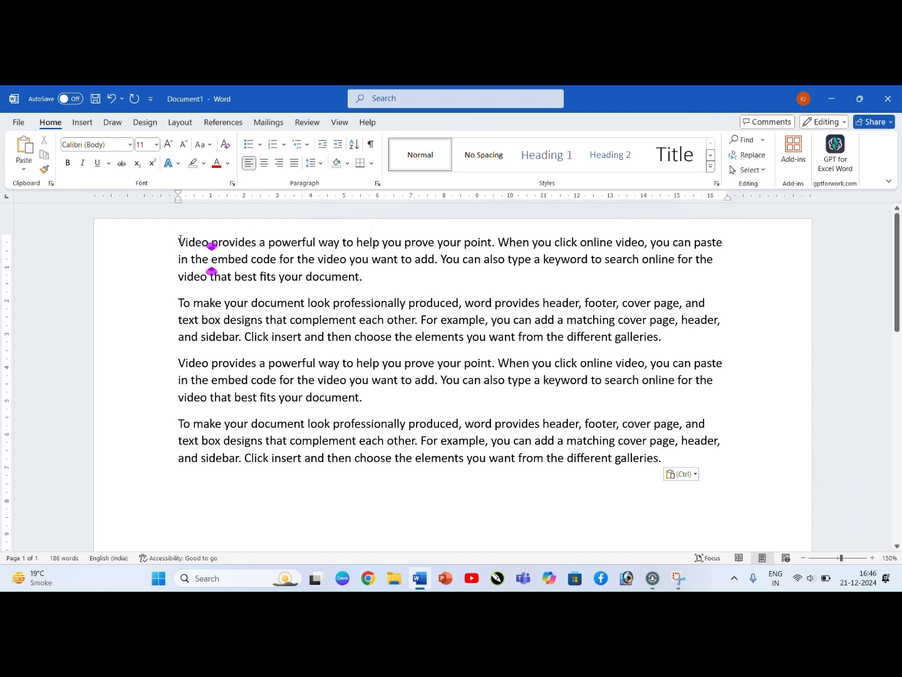
Step: Select all four paragraphs and format them as a bulleted list with checkmark bullets
{"action": "left_click_drag", "start_coordinate": [180, 240], "coordinate": [393, 478]}
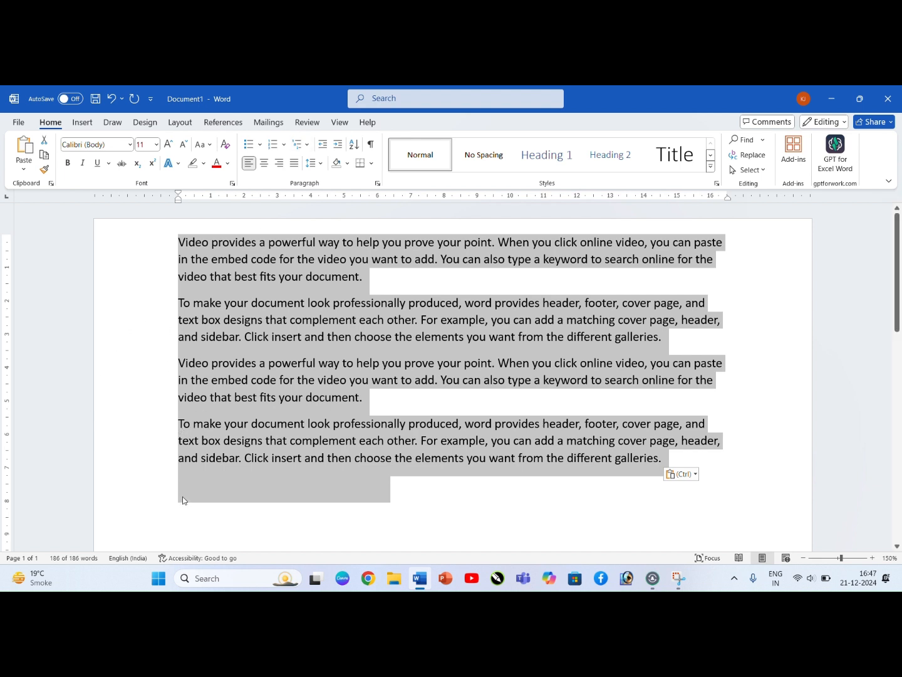
{"action": "left_click", "coordinate": [261, 146]}
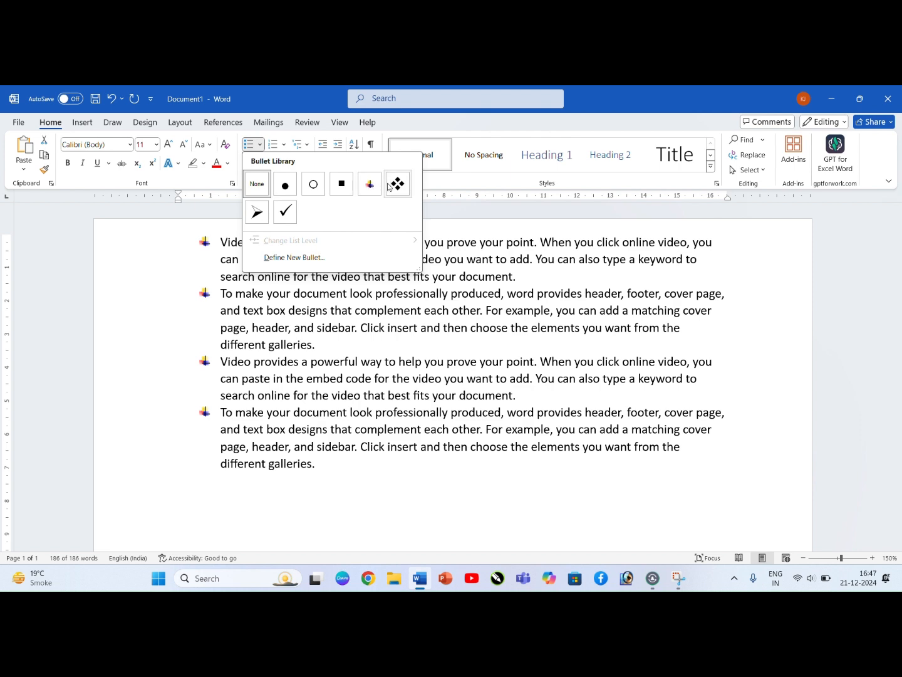
{"action": "left_click", "coordinate": [287, 211]}
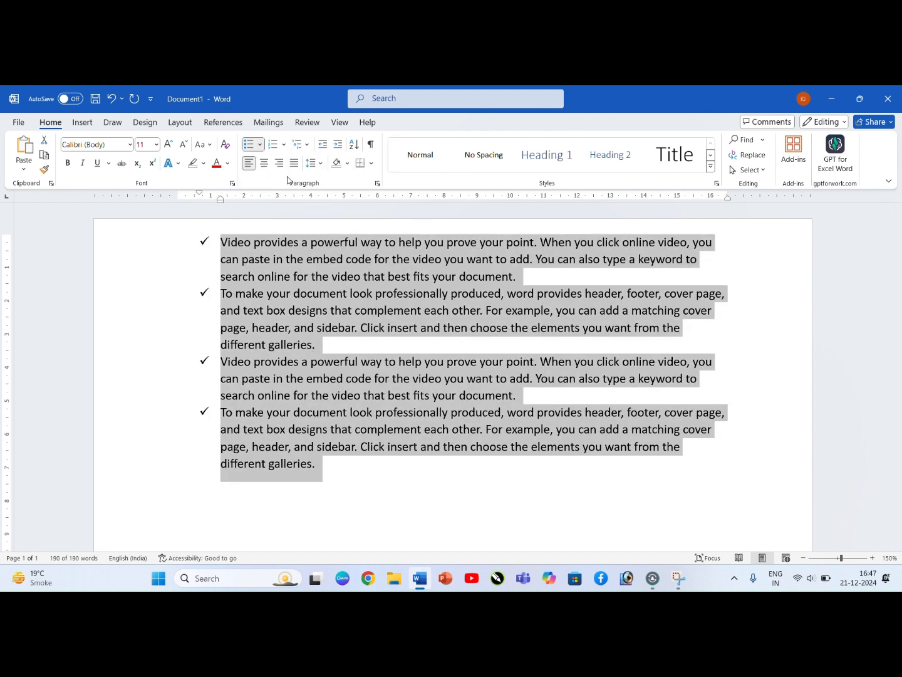
Step: Number the selected paragraphs in the 1) 2) 3) format and remove the numbering again
{"action": "left_click", "coordinate": [285, 144]}
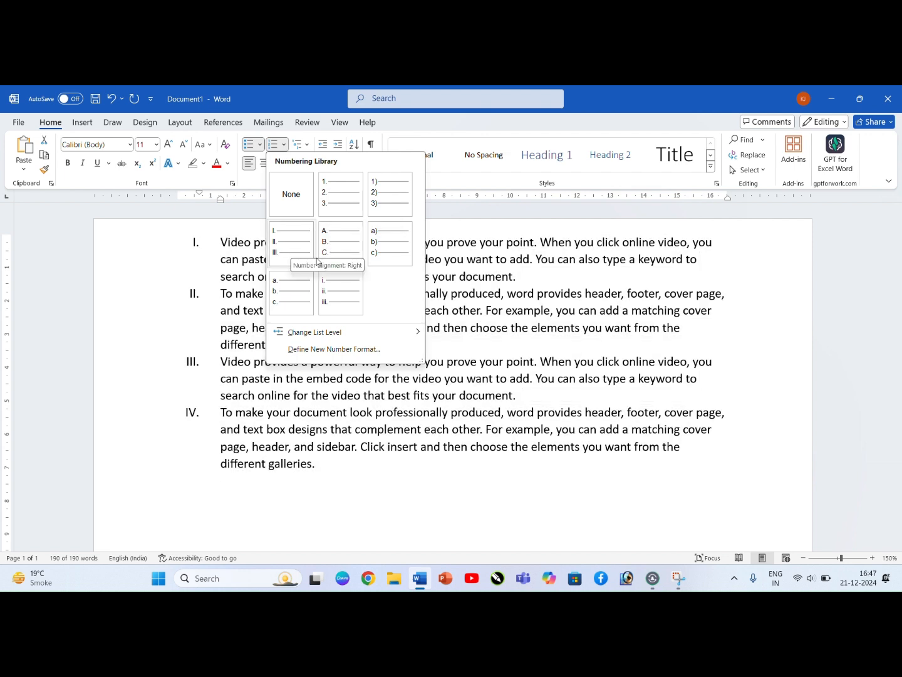
{"action": "left_click", "coordinate": [389, 194]}
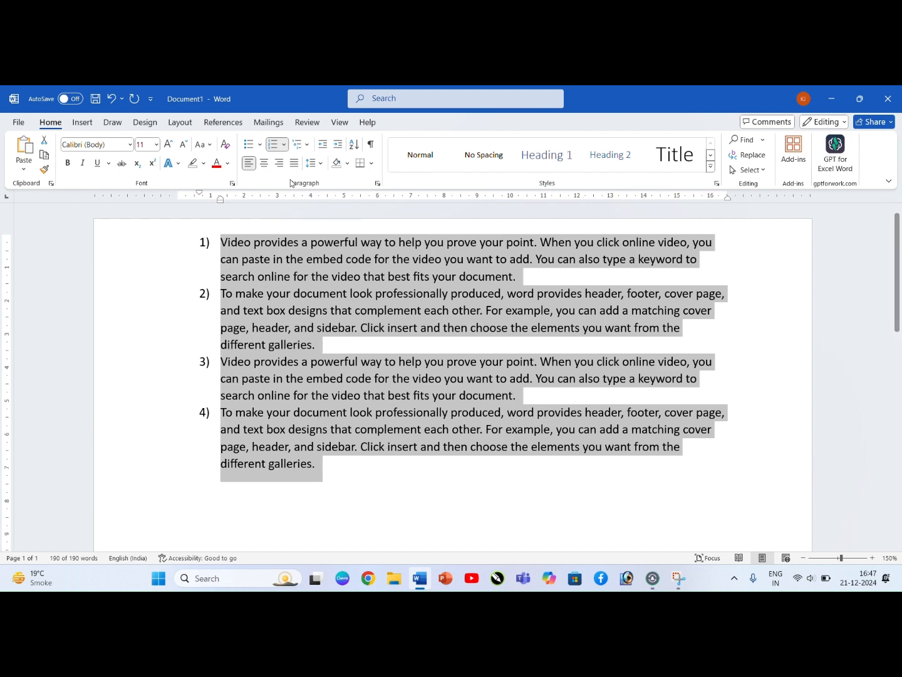
{"action": "left_click", "coordinate": [287, 147]}
{"action": "left_click", "coordinate": [290, 263]}
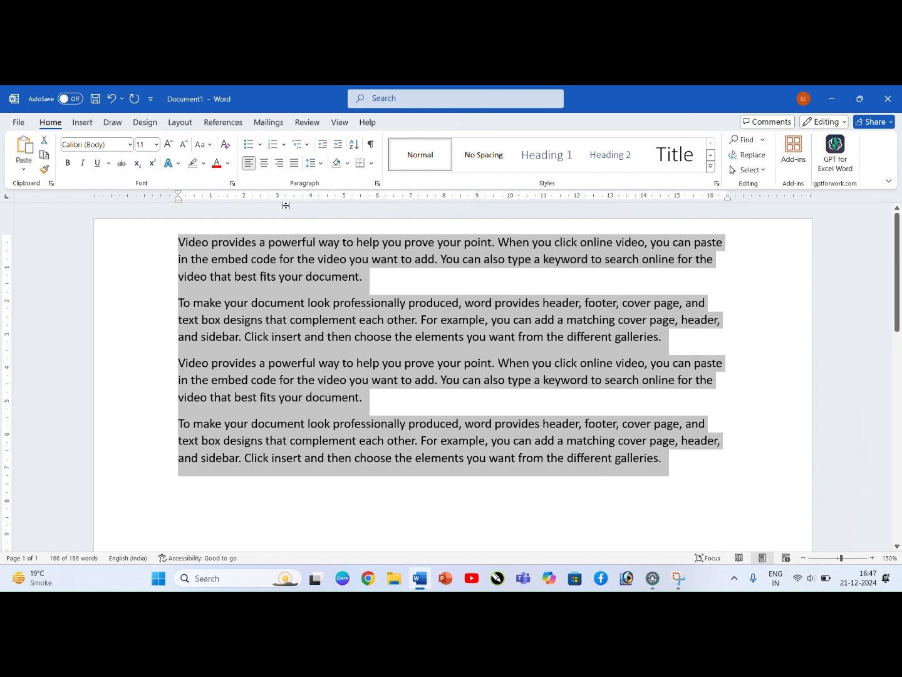
Step: Apply the 1) a) i) multilevel list to the selected paragraphs and remove the list numbering again
{"action": "left_click", "coordinate": [300, 150]}
{"action": "mouse_move", "coordinate": [307, 205]}
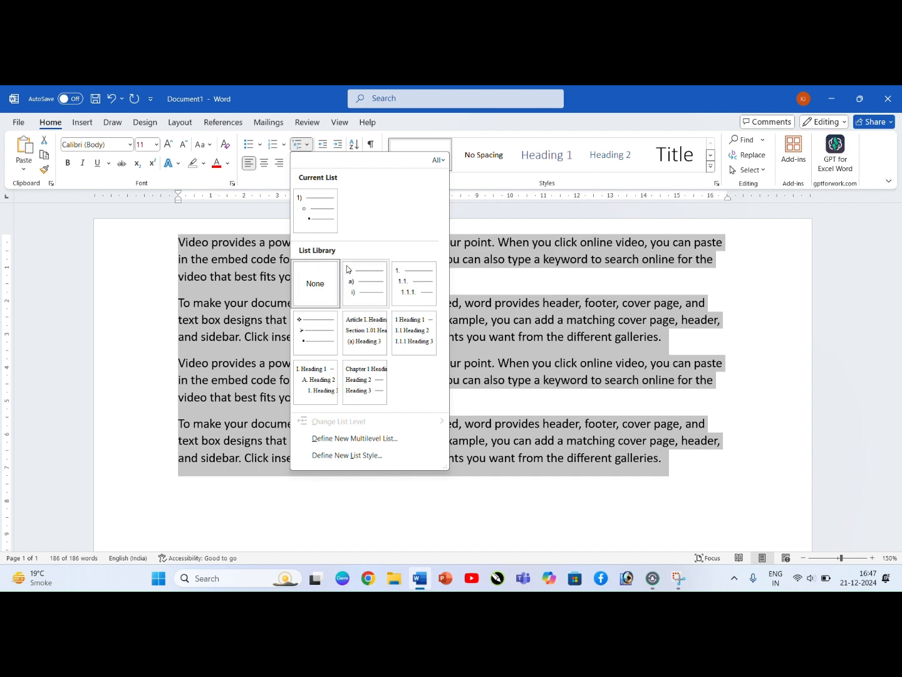
{"action": "mouse_move", "coordinate": [362, 283]}
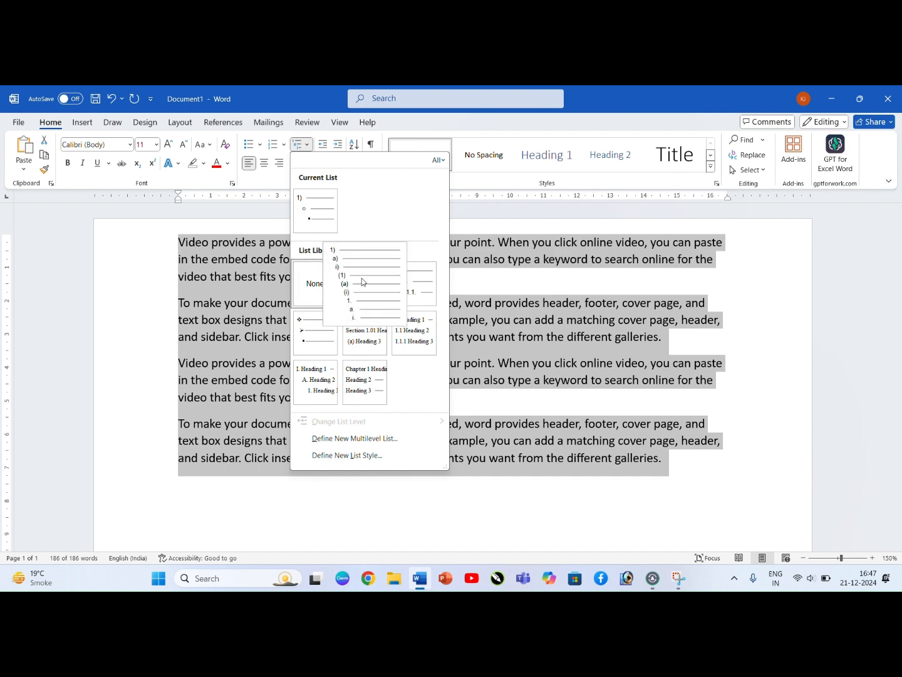
{"action": "left_click", "coordinate": [362, 283]}
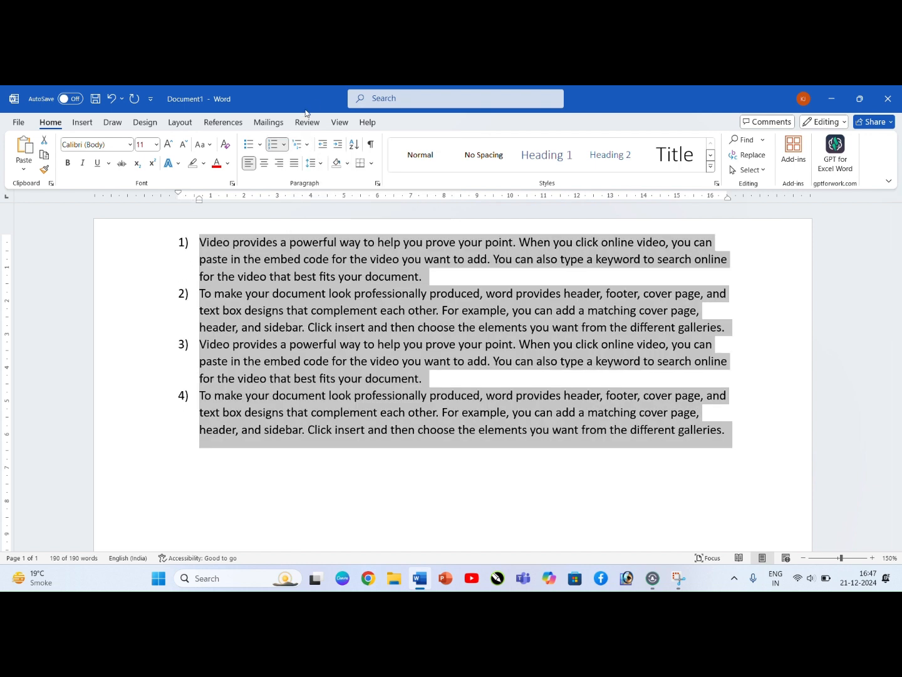
{"action": "left_click", "coordinate": [284, 144]}
{"action": "left_click", "coordinate": [288, 266]}
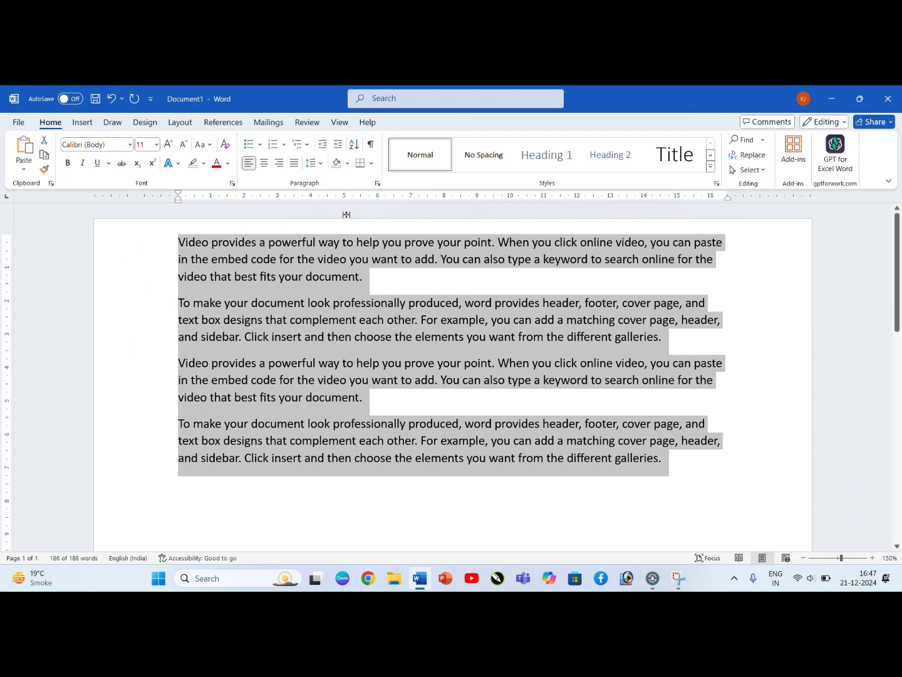
Step: Increase the indent of the four selected paragraphs repeatedly, moving their left edge to beyond 11 cm on the ruler
{"action": "left_click", "coordinate": [339, 146]}
{"action": "left_click", "coordinate": [339, 146]}
{"action": "left_click", "coordinate": [338, 146]}
{"action": "left_click", "coordinate": [339, 146]}
{"action": "left_click", "coordinate": [339, 146]}
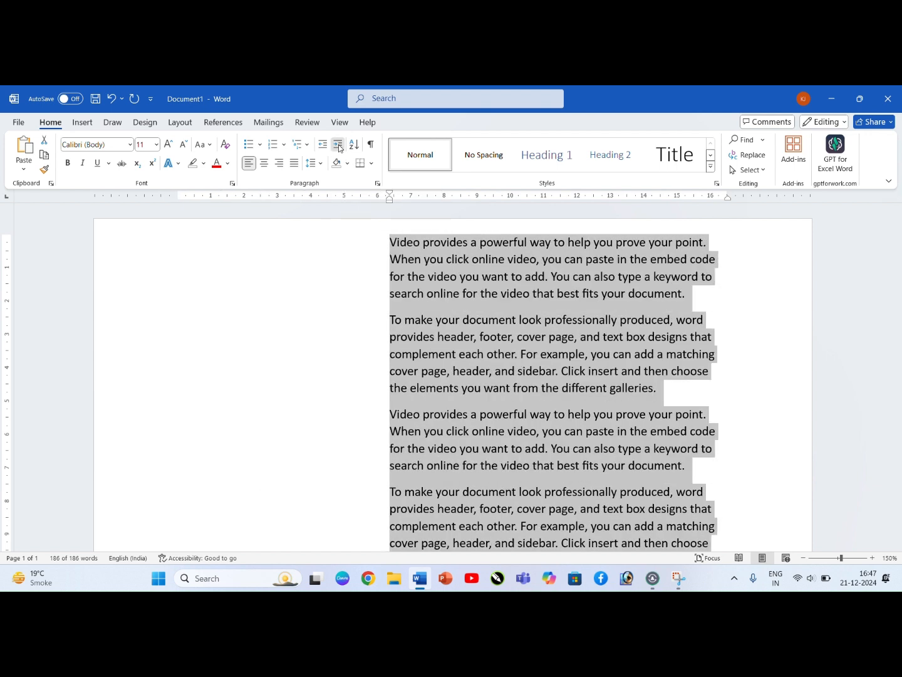
{"action": "left_click", "coordinate": [339, 146]}
{"action": "left_click", "coordinate": [338, 146]}
{"action": "left_click", "coordinate": [339, 146]}
{"action": "left_click", "coordinate": [338, 146]}
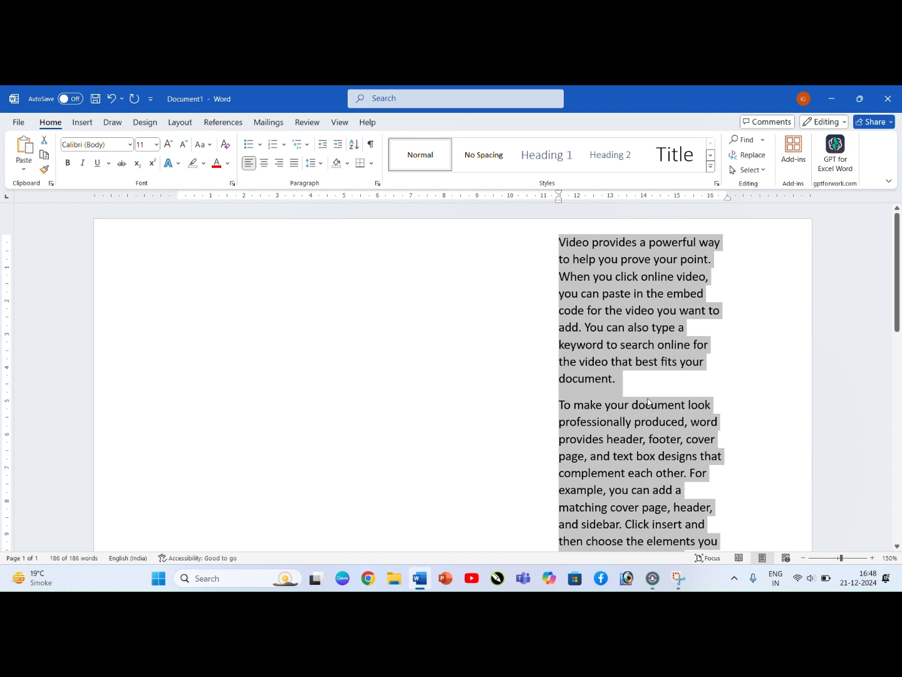
{"action": "scroll", "coordinate": [649, 402], "scroll_direction": "down", "scroll_amount": 3}
{"action": "scroll", "coordinate": [709, 326], "scroll_direction": "up", "scroll_amount": 3}
Step: Decrease the indent of the selected paragraphs repeatedly, moving them back towards the left margin
{"action": "left_click", "coordinate": [323, 144]}
{"action": "left_click", "coordinate": [322, 144]}
{"action": "left_click", "coordinate": [322, 144]}
{"action": "left_click", "coordinate": [322, 144]}
{"action": "left_click", "coordinate": [323, 144]}
{"action": "double_click", "coordinate": [323, 144]}
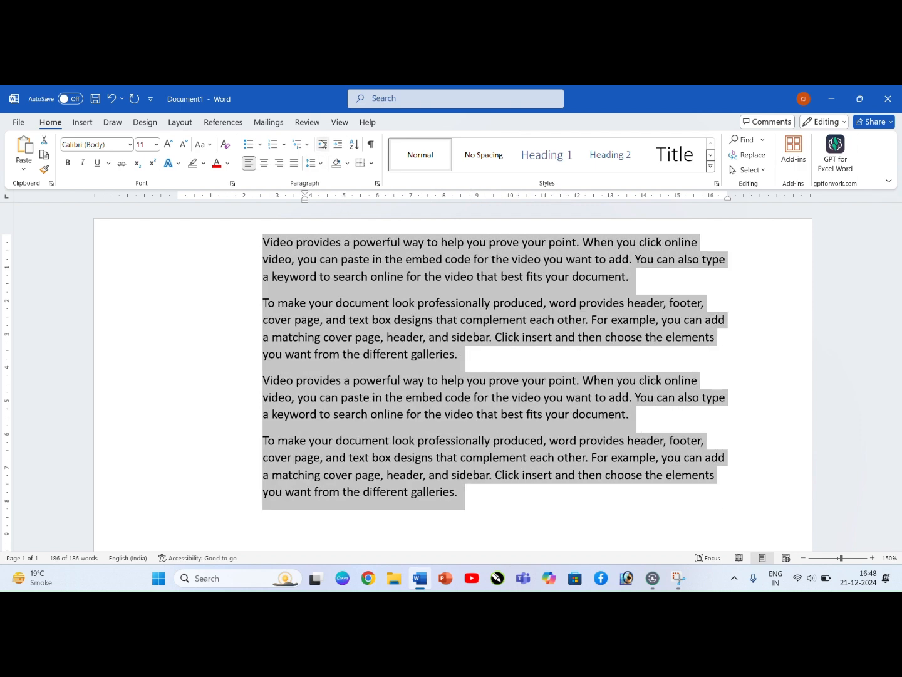
{"action": "left_click", "coordinate": [322, 144]}
{"action": "left_click", "coordinate": [323, 144]}
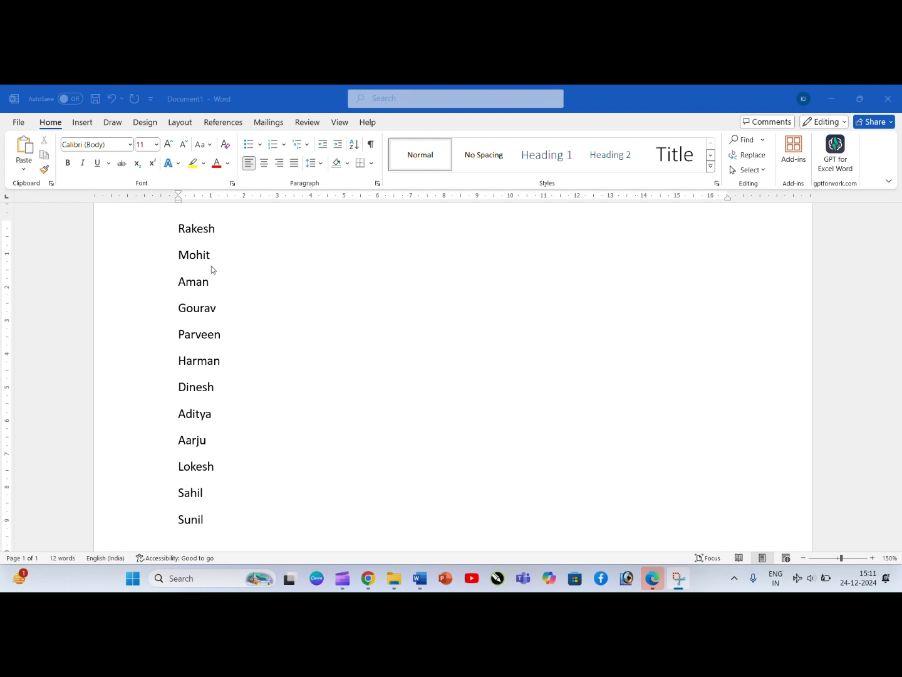
Step: Sort the list of names by paragraphs as text in ascending order, with no header row
{"action": "left_click", "coordinate": [178, 229]}
{"action": "left_click_drag", "start_coordinate": [178, 229], "coordinate": [256, 511]}
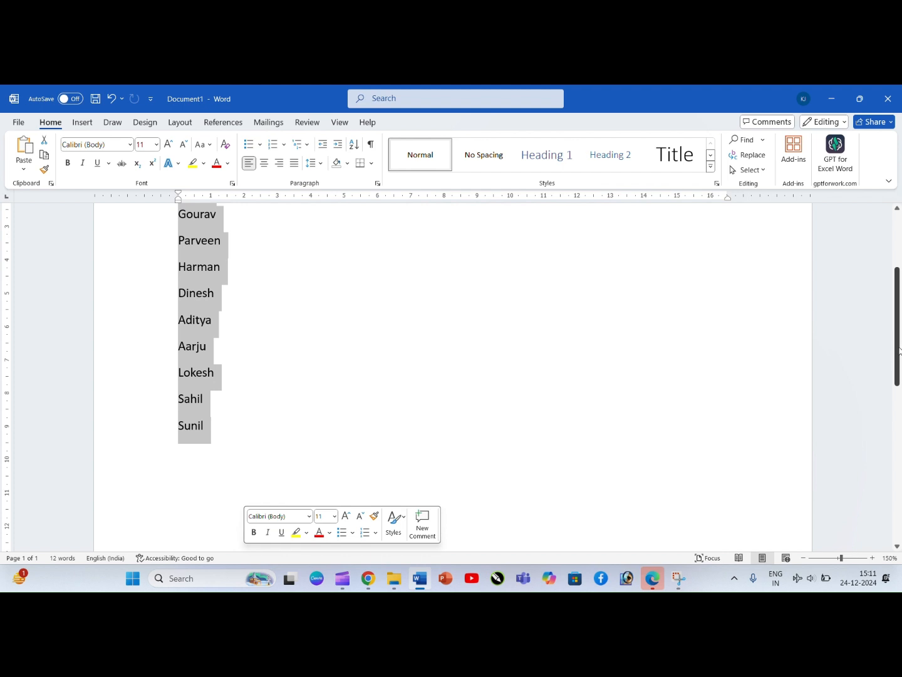
{"action": "left_click_drag", "start_coordinate": [897, 337], "coordinate": [900, 299]}
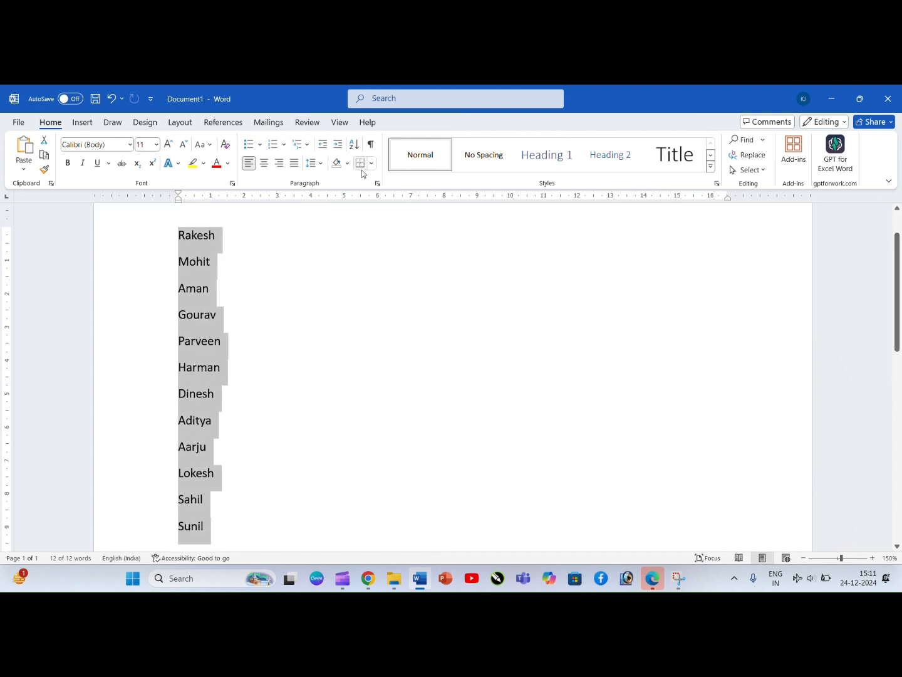
{"action": "left_click", "coordinate": [356, 146]}
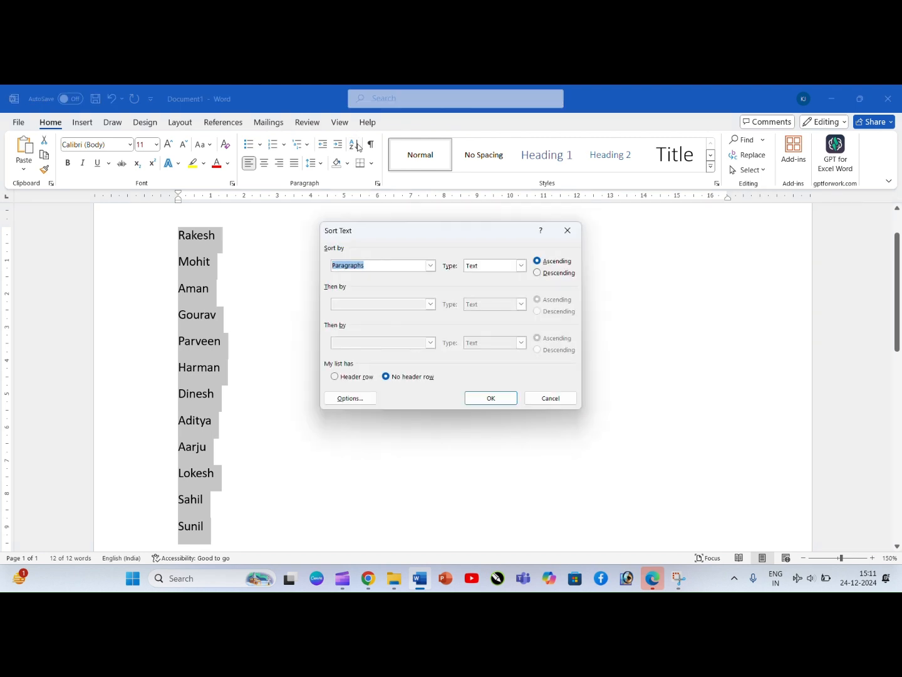
{"action": "left_click", "coordinate": [499, 399]}
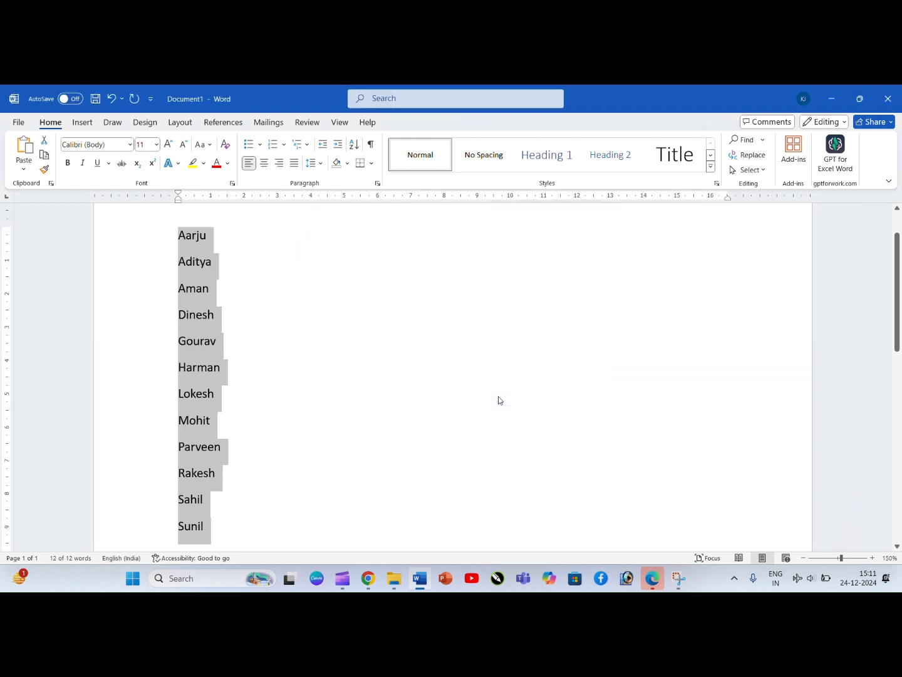
{"action": "left_click", "coordinate": [395, 383]}
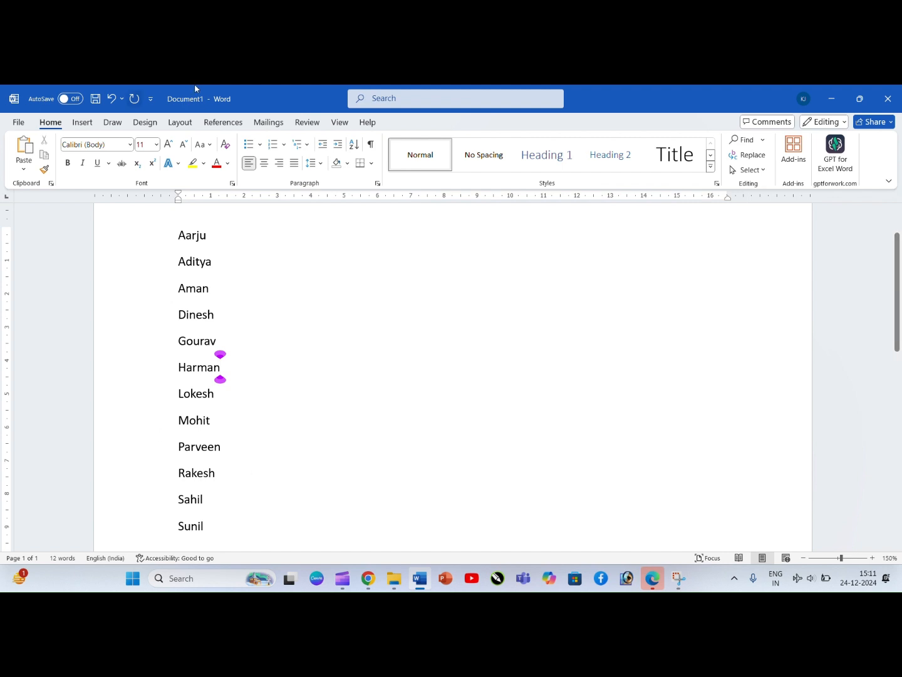
Step: Delete the list of names and generate sample paragraphs in its place with =rand()
{"action": "left_click_drag", "start_coordinate": [174, 238], "coordinate": [253, 537]}
{"action": "key", "text": "Delete"}
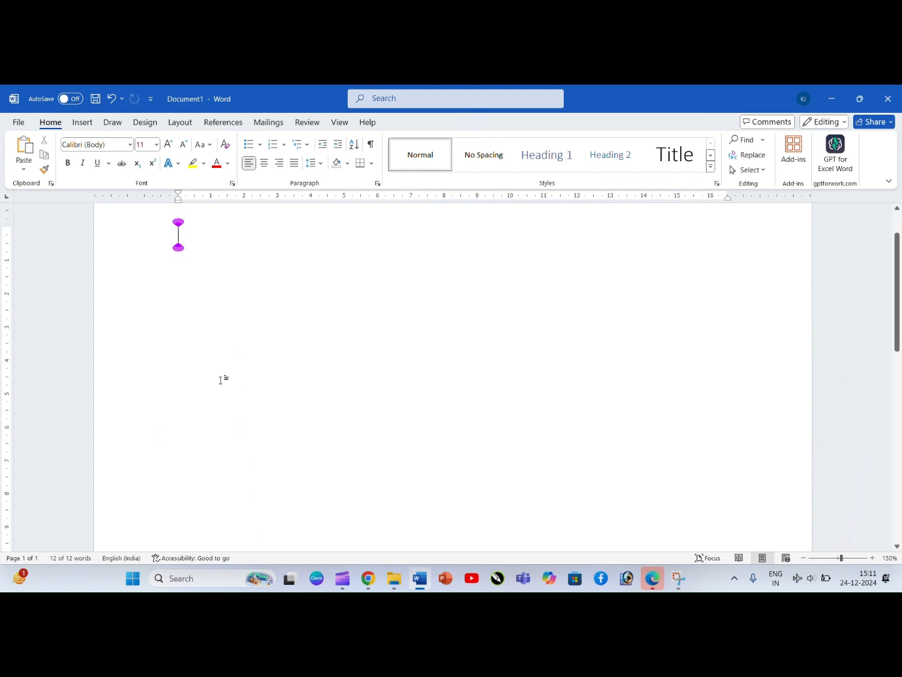
{"action": "type", "text": "=rand"}
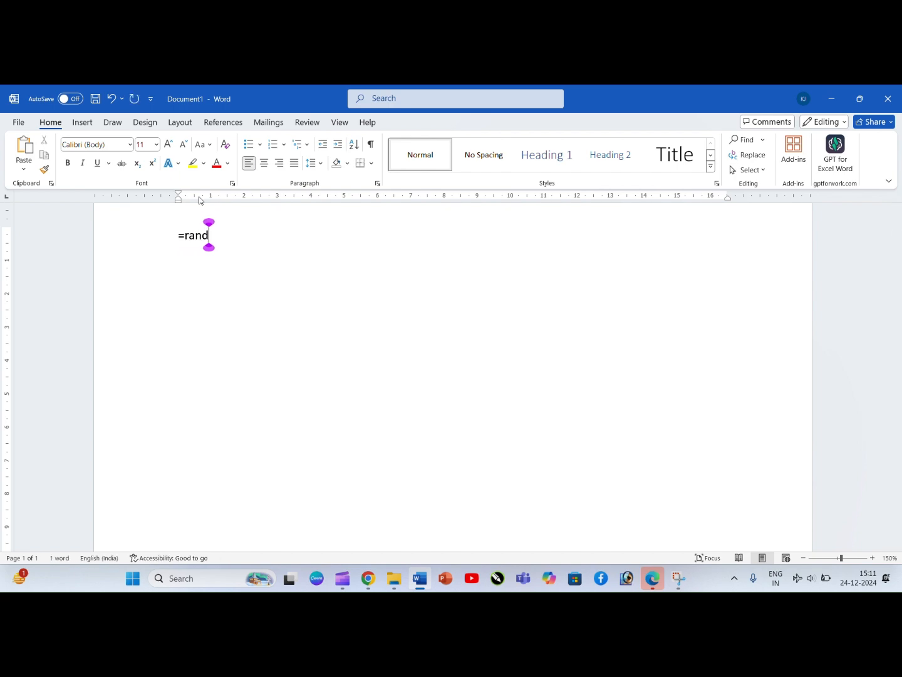
{"action": "type", "text": "()"}
{"action": "key", "text": "Return"}
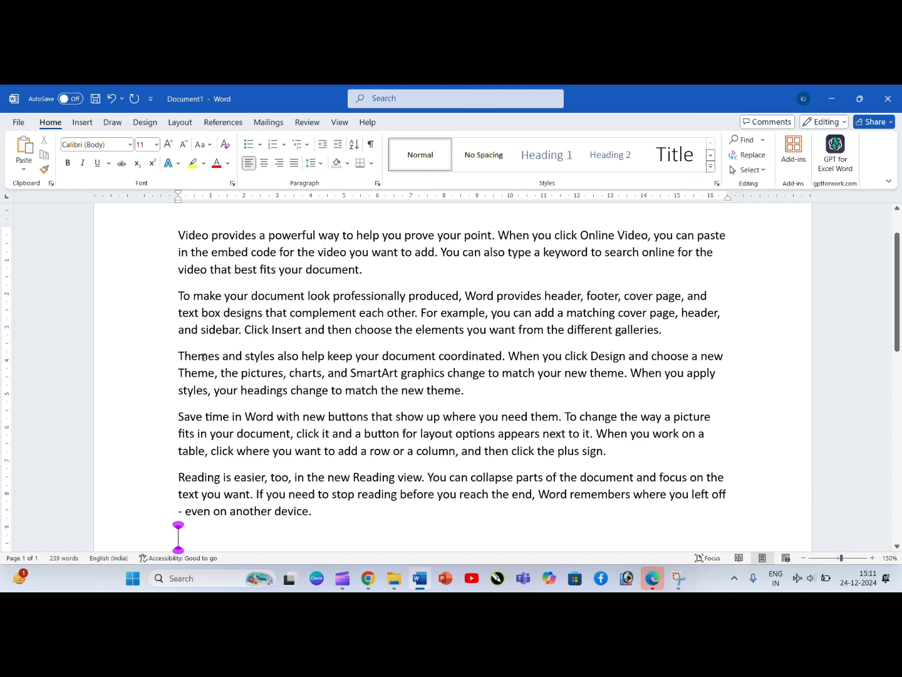
Step: Delete the space between "Video" and "provides" in the first paragraph and restore it
{"action": "left_click", "coordinate": [299, 284]}
{"action": "left_click", "coordinate": [212, 236]}
{"action": "key", "text": "BackSpace"}
{"action": "left_click", "coordinate": [215, 271]}
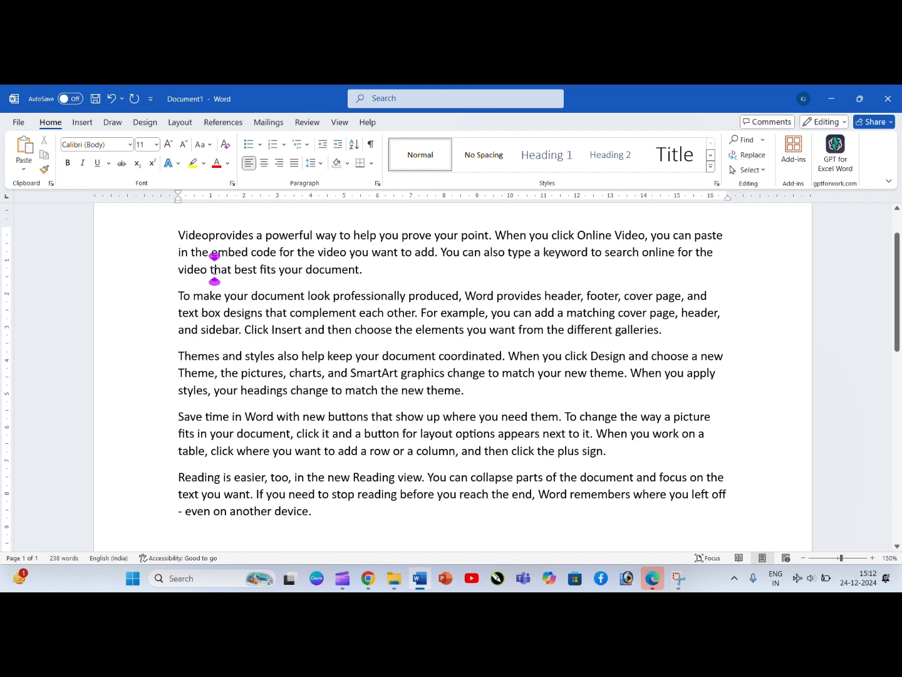
{"action": "left_click", "coordinate": [210, 237]}
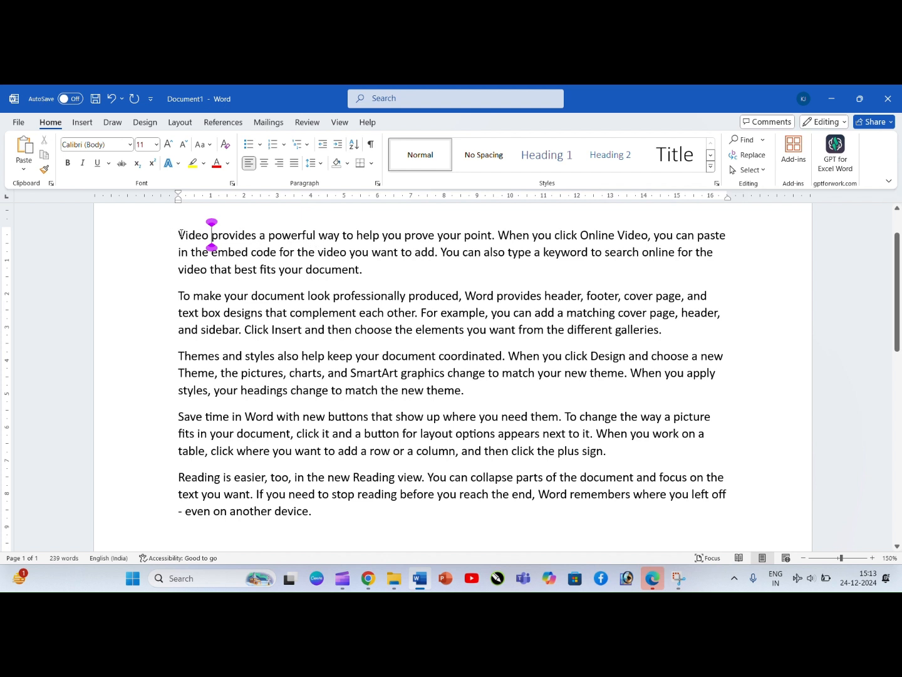
Step: Select the whole first paragraph, and its last sentence starting with "You can also type", to examine the paragraph's extent
{"action": "left_click_drag", "start_coordinate": [176, 233], "coordinate": [368, 275]}
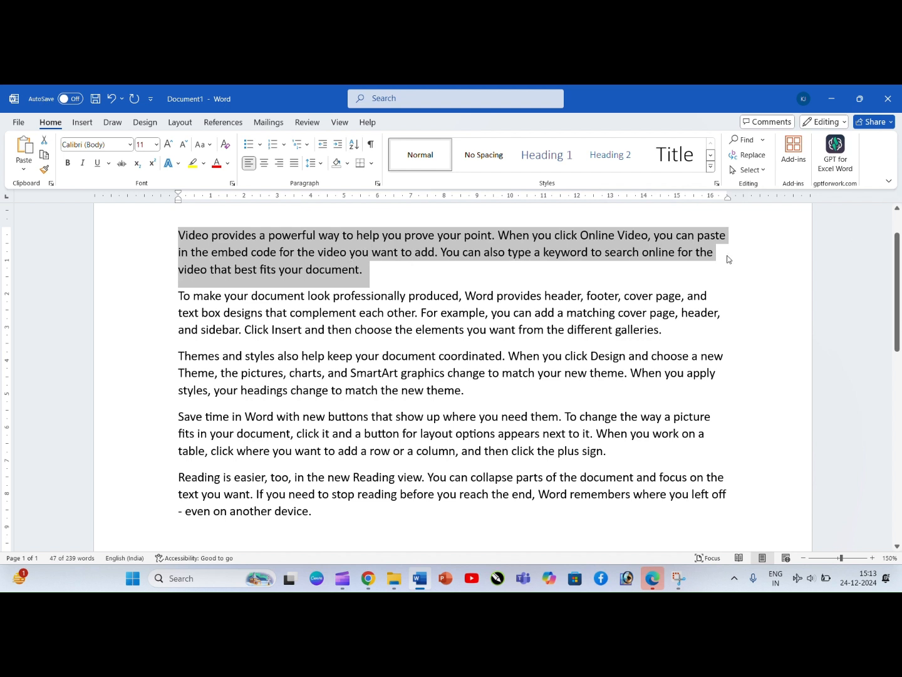
{"action": "left_click", "coordinate": [381, 275]}
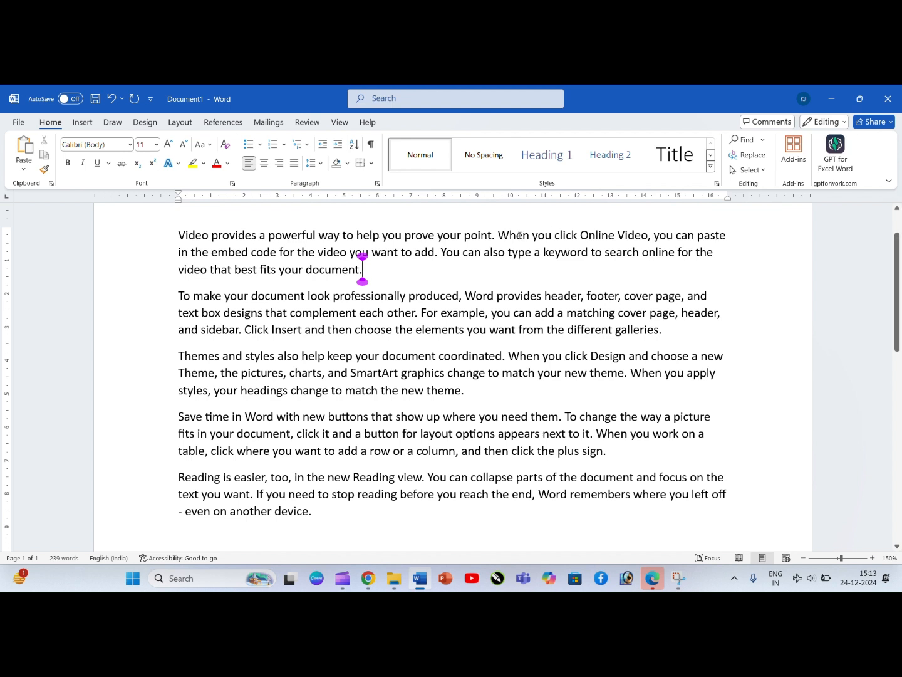
{"action": "left_click", "coordinate": [442, 254]}
{"action": "left_click_drag", "start_coordinate": [442, 253], "coordinate": [634, 267]}
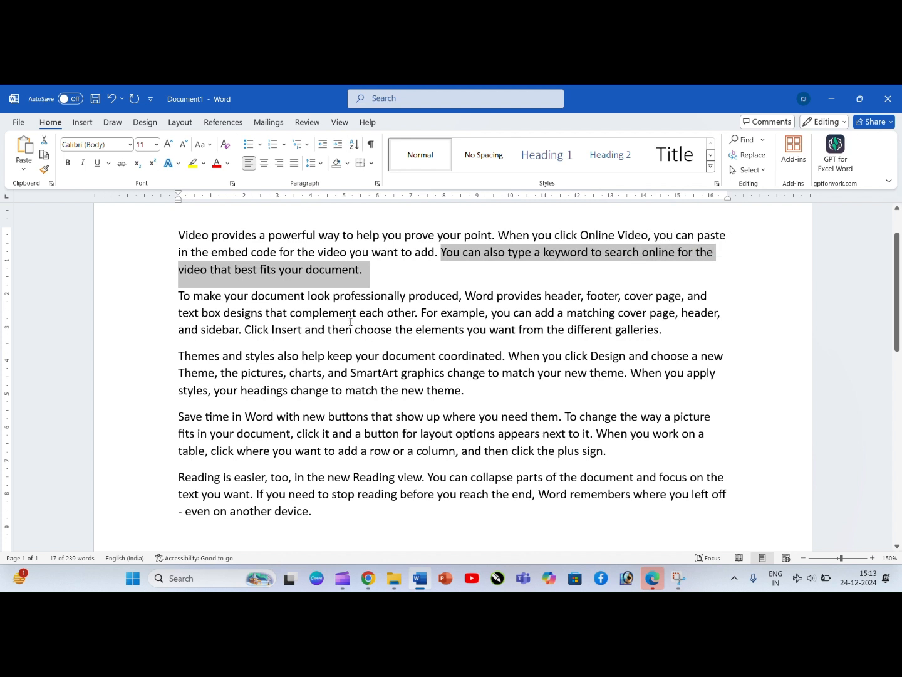
{"action": "left_click", "coordinate": [434, 273]}
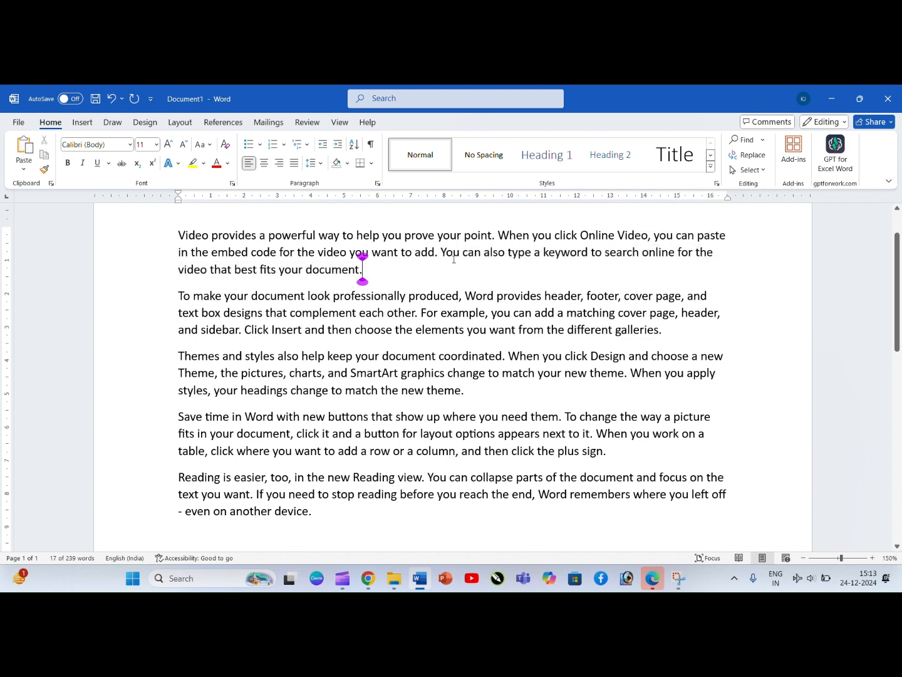
Step: Split the first paragraph before "You can also type" and the second one before "For example"
{"action": "left_click", "coordinate": [442, 251]}
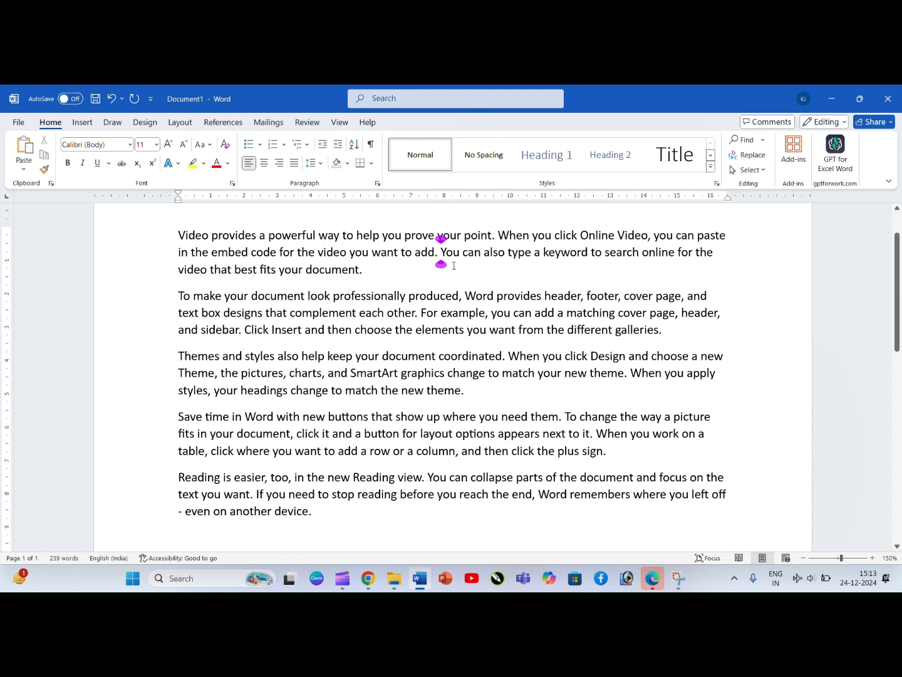
{"action": "key", "text": "Return"}
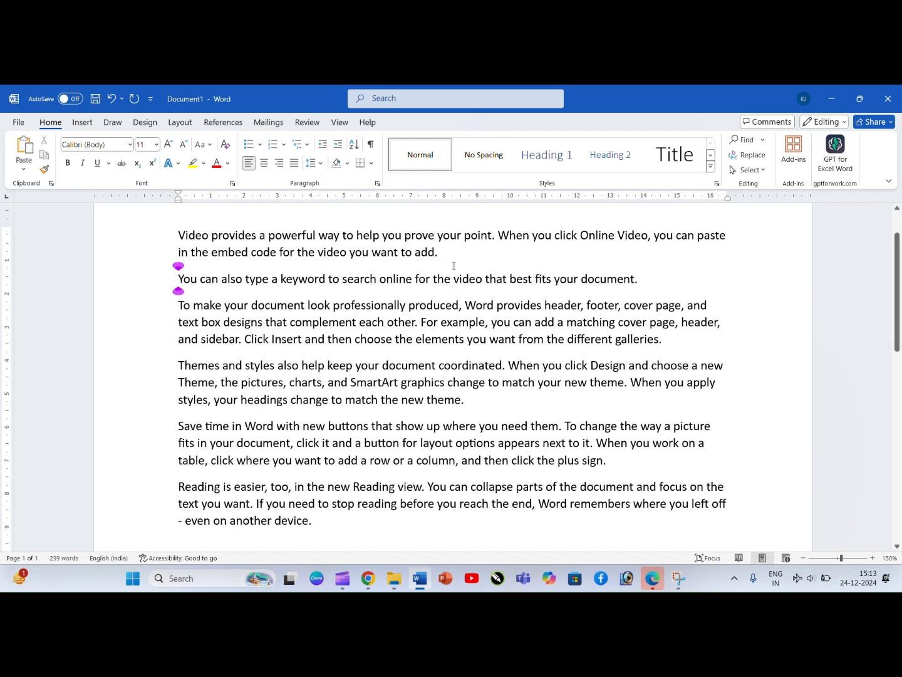
{"action": "left_click", "coordinate": [422, 322]}
{"action": "key", "text": "Return"}
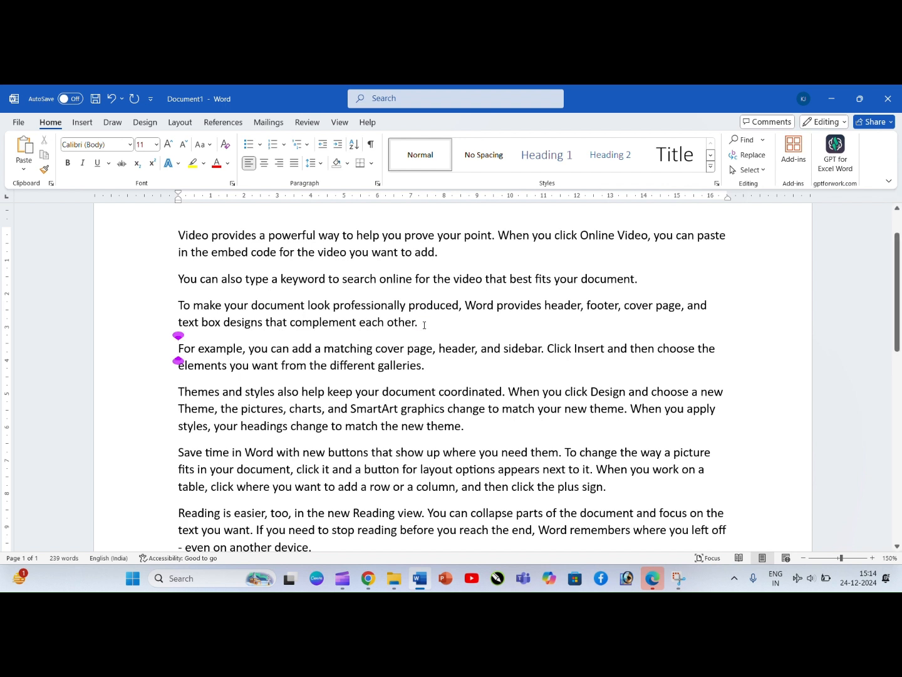
Step: Show the formatting marks and examine the paragraph marks at the paragraph ends and the space dots between words
{"action": "left_click", "coordinate": [372, 144]}
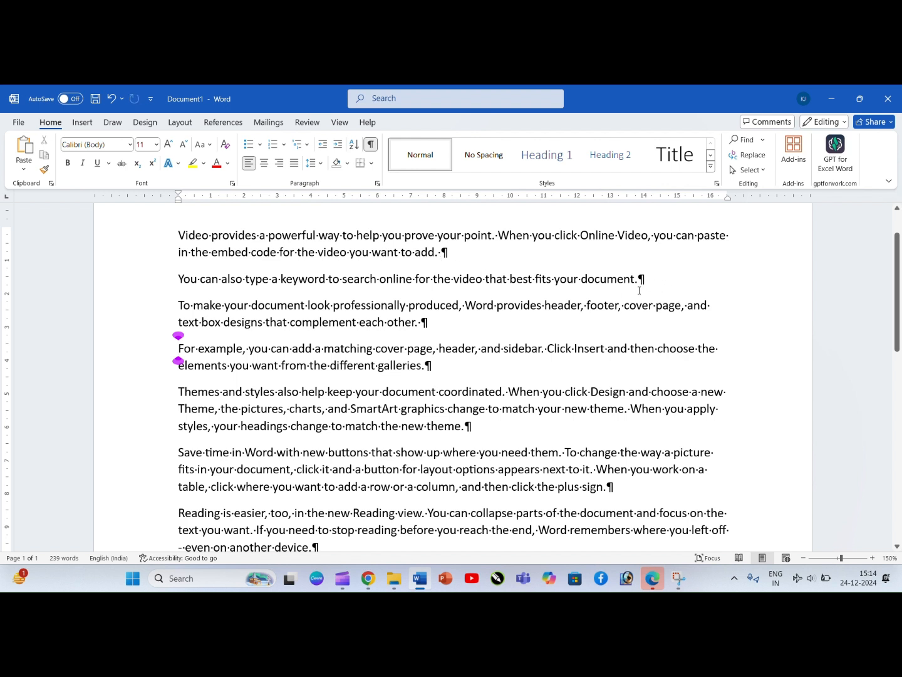
{"action": "left_click_drag", "start_coordinate": [428, 317], "coordinate": [386, 319]}
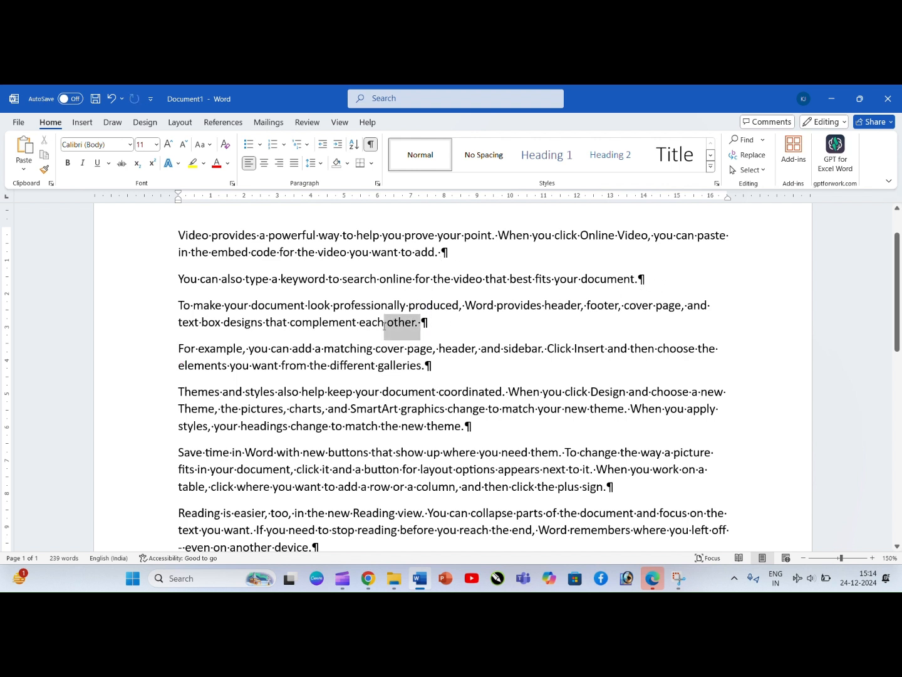
{"action": "left_click_drag", "start_coordinate": [431, 367], "coordinate": [389, 367]}
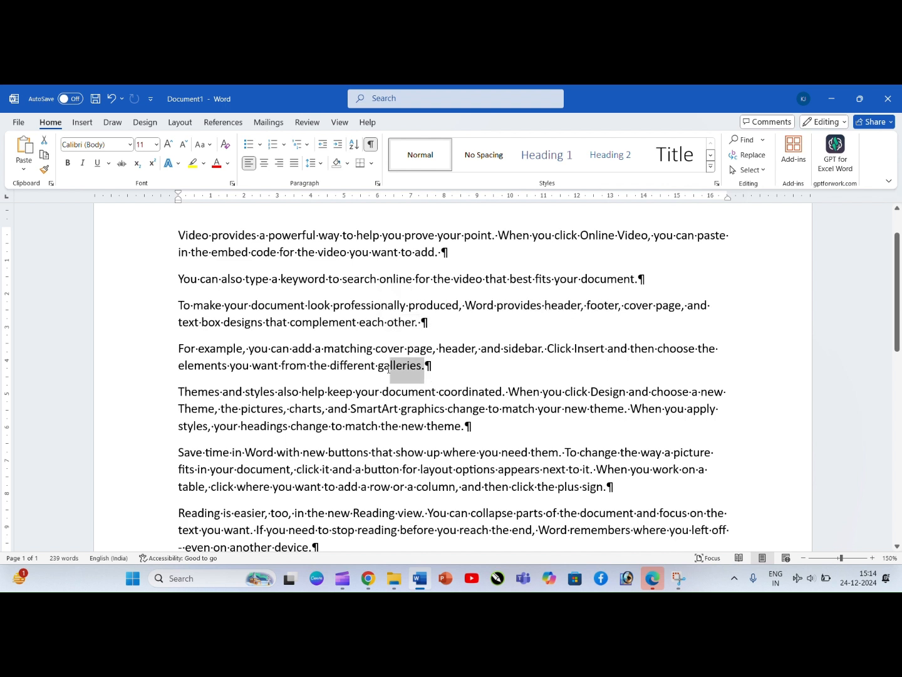
{"action": "left_click_drag", "start_coordinate": [462, 426], "coordinate": [381, 427]}
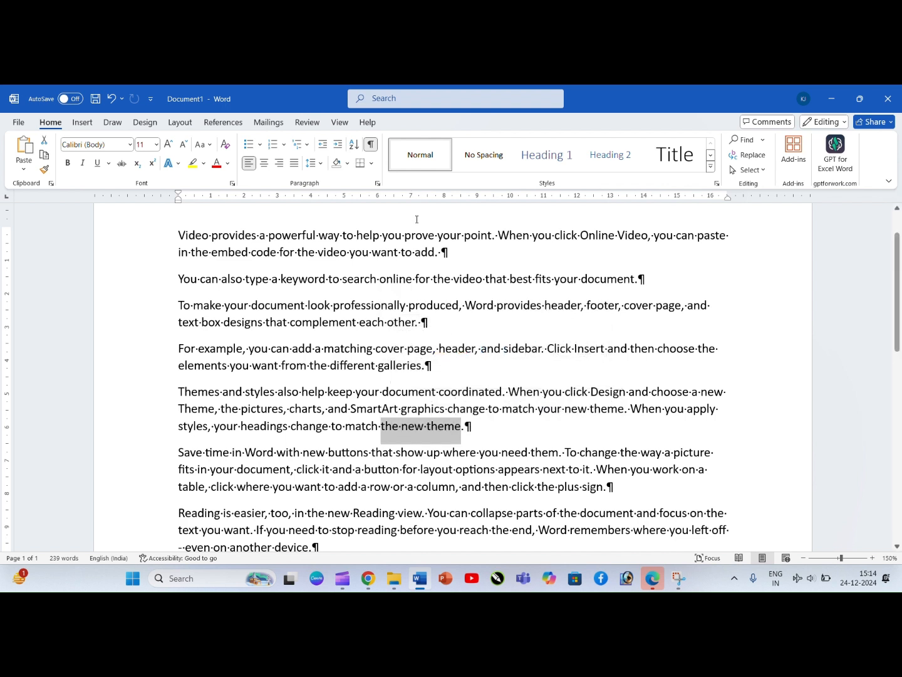
{"action": "left_click_drag", "start_coordinate": [445, 252], "coordinate": [372, 252]}
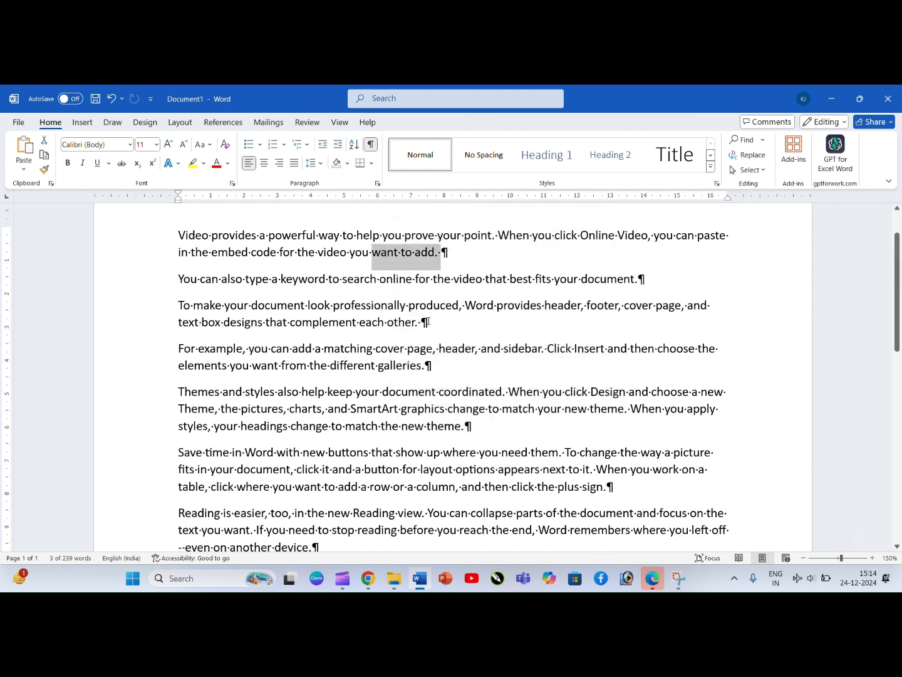
{"action": "left_click", "coordinate": [428, 321]}
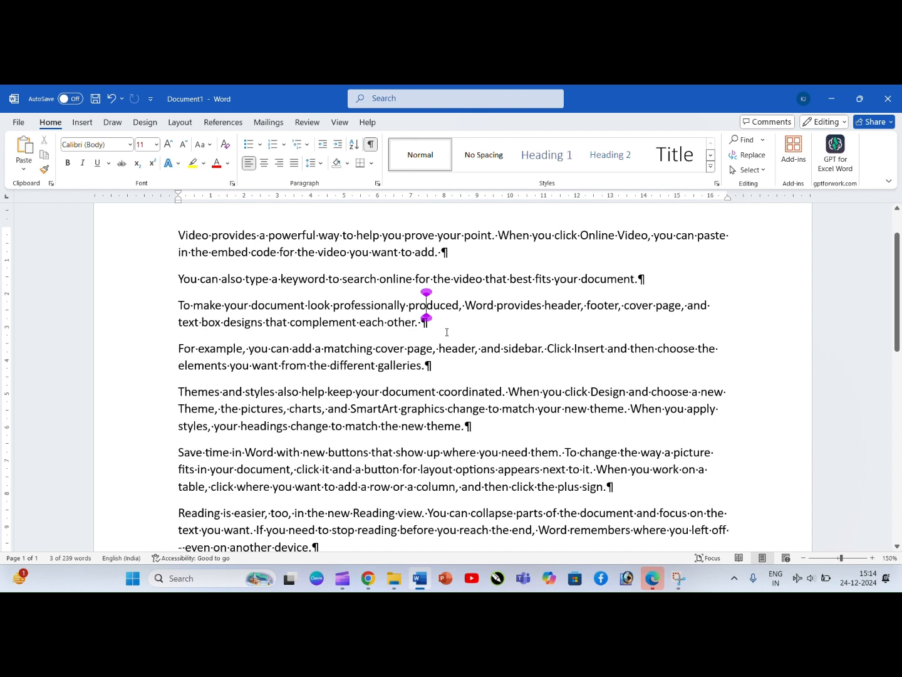
{"action": "left_click", "coordinate": [210, 236]}
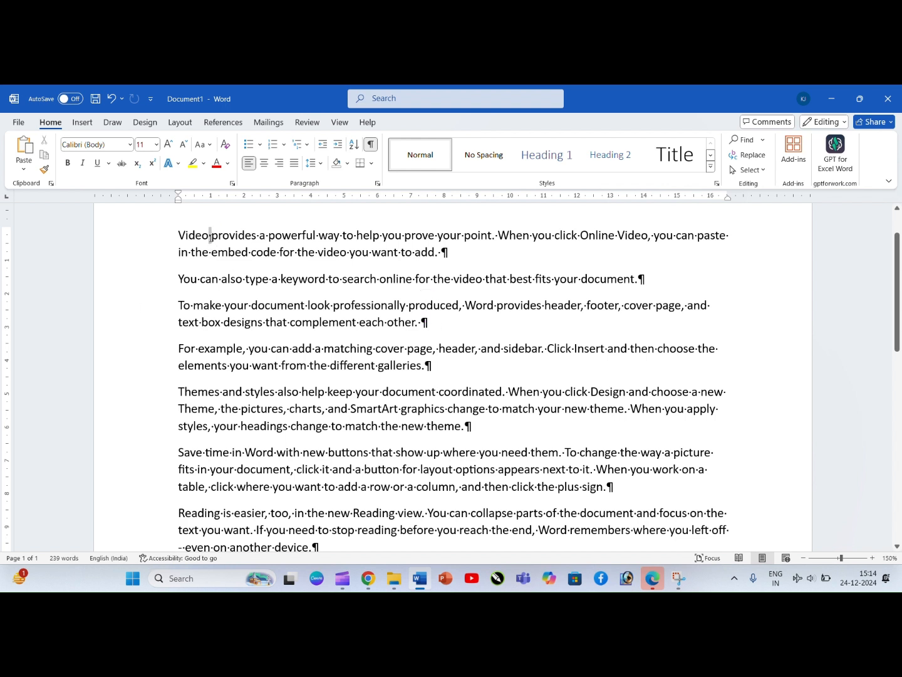
{"action": "left_click", "coordinate": [275, 243]}
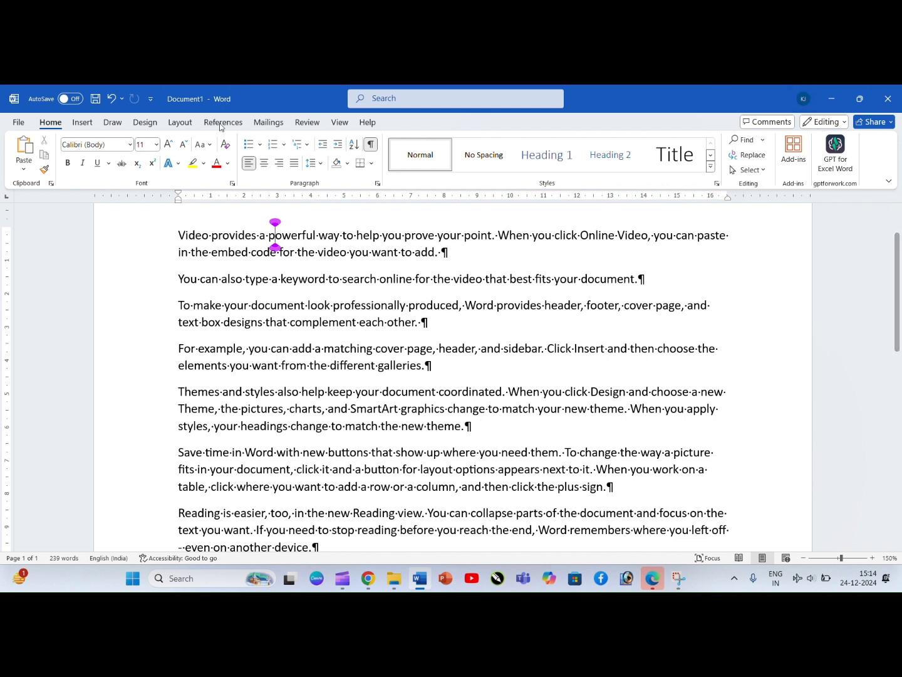
Step: Hide the formatting marks and undo both paragraph splits
{"action": "left_click", "coordinate": [374, 148]}
{"action": "key", "text": "ctrl+z"}
{"action": "key", "text": "ctrl+z"}
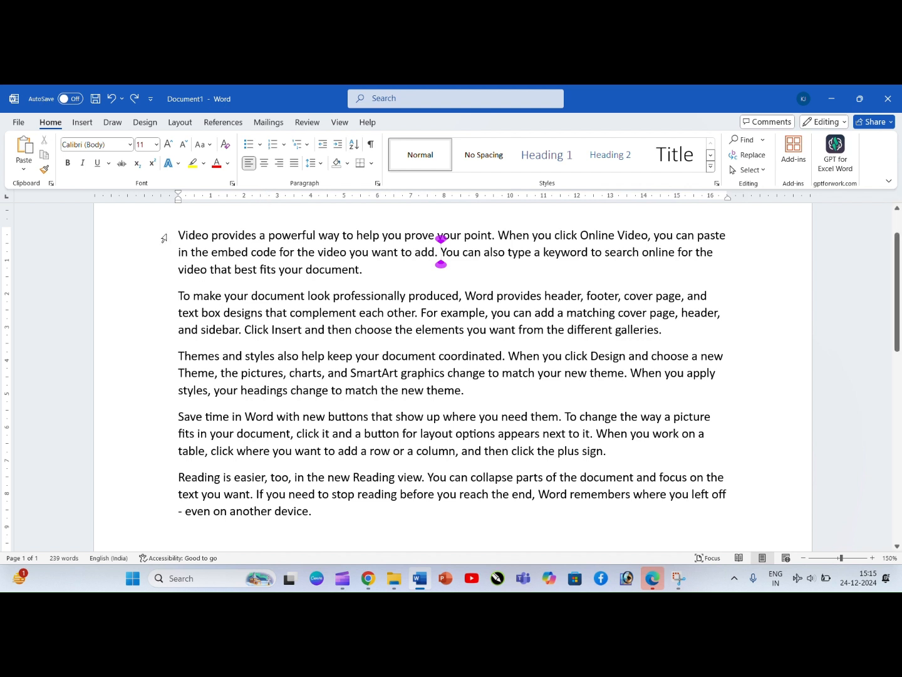
Step: Select all five sample paragraphs, from "Video provides" to "even on another device"
{"action": "left_click_drag", "start_coordinate": [177, 233], "coordinate": [439, 512]}
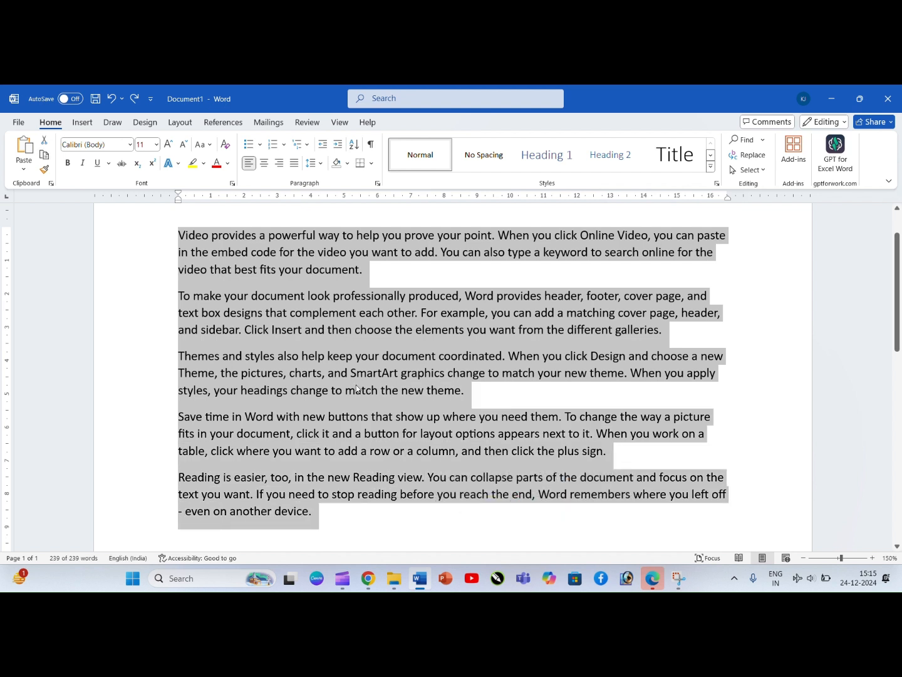
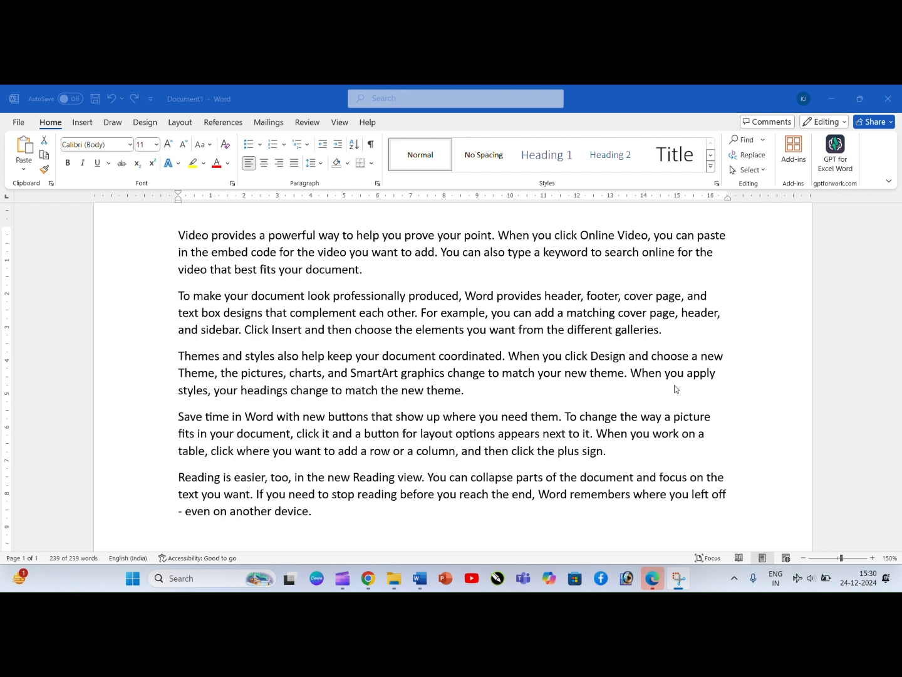
Step: Select all the text and switch its alignment twice from left to right and back to left
{"action": "left_click", "coordinate": [179, 235]}
{"action": "key", "text": "ctrl+a"}
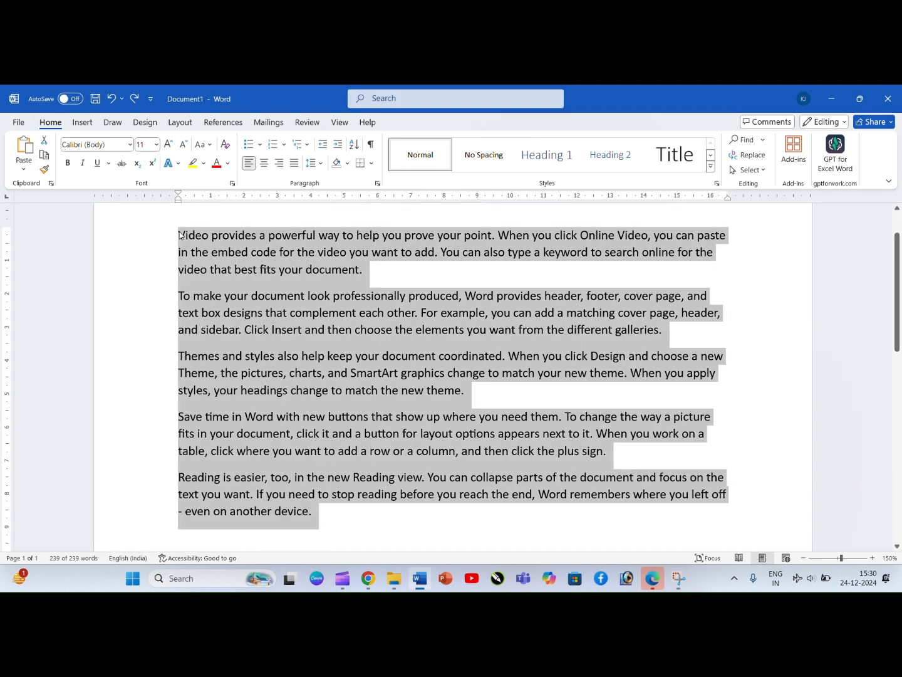
{"action": "left_click", "coordinate": [279, 165]}
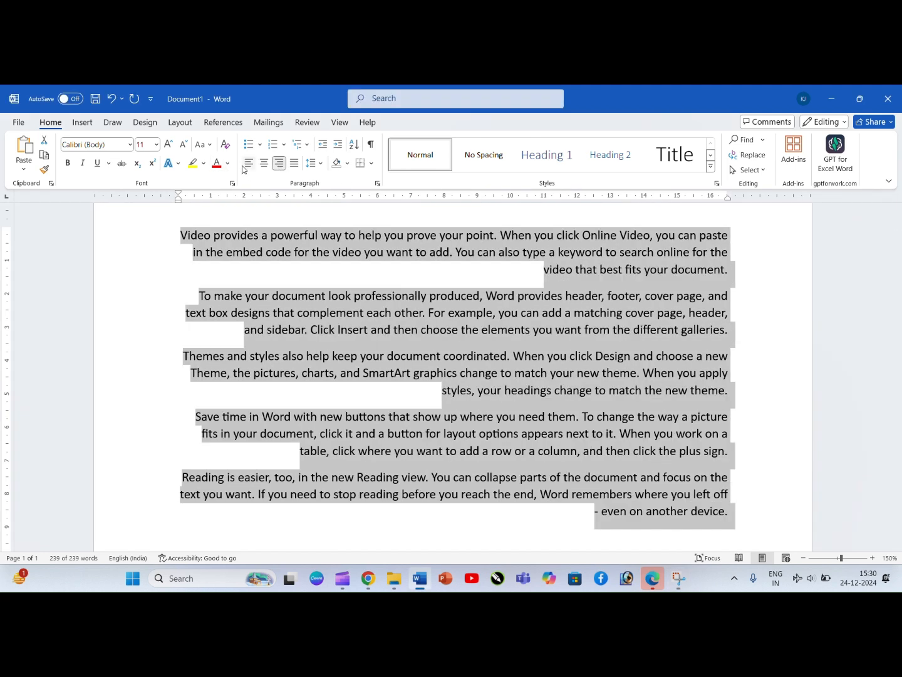
{"action": "left_click", "coordinate": [249, 163]}
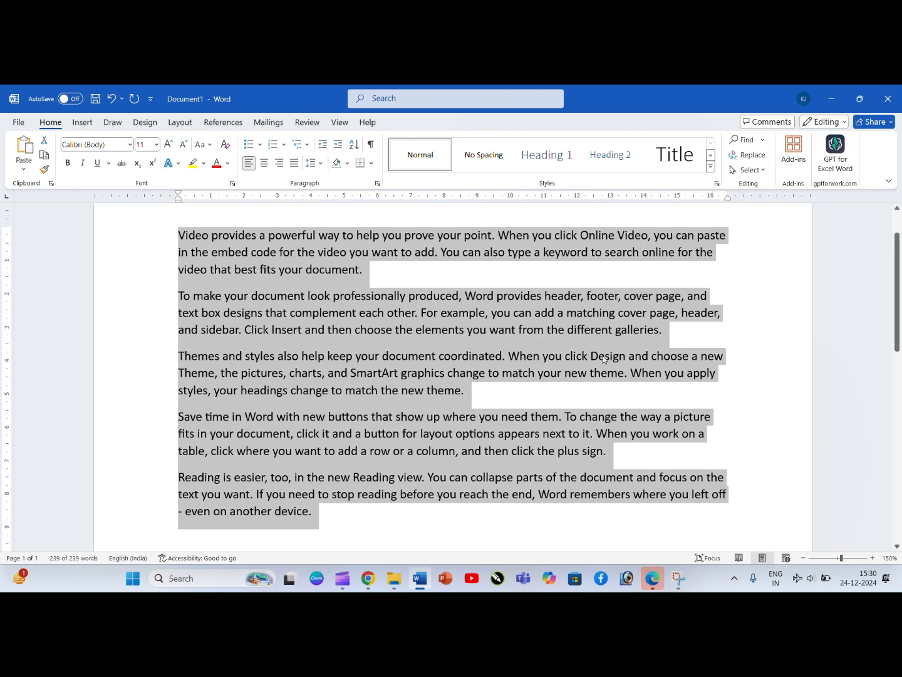
{"action": "left_click", "coordinate": [280, 163]}
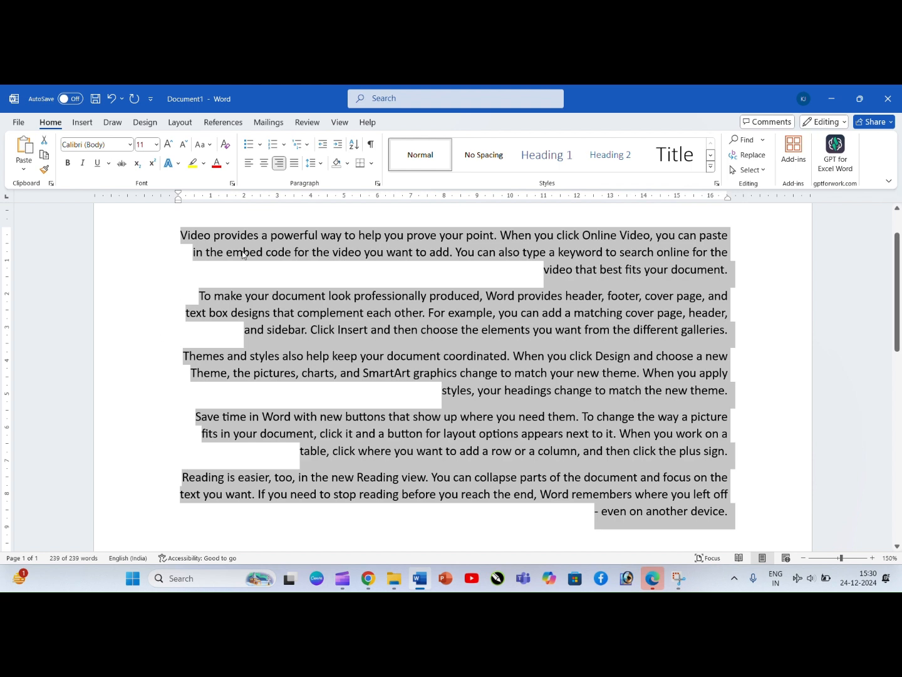
{"action": "left_click", "coordinate": [251, 164]}
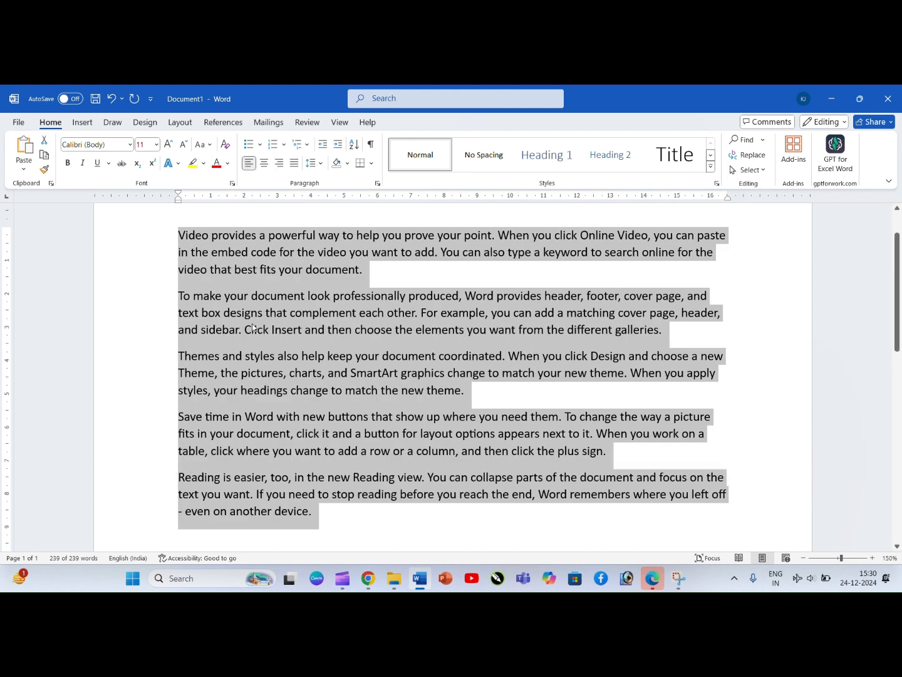
Step: Compare right, justified and centered alignment on the selected paragraphs, ending with centered
{"action": "left_click", "coordinate": [279, 163]}
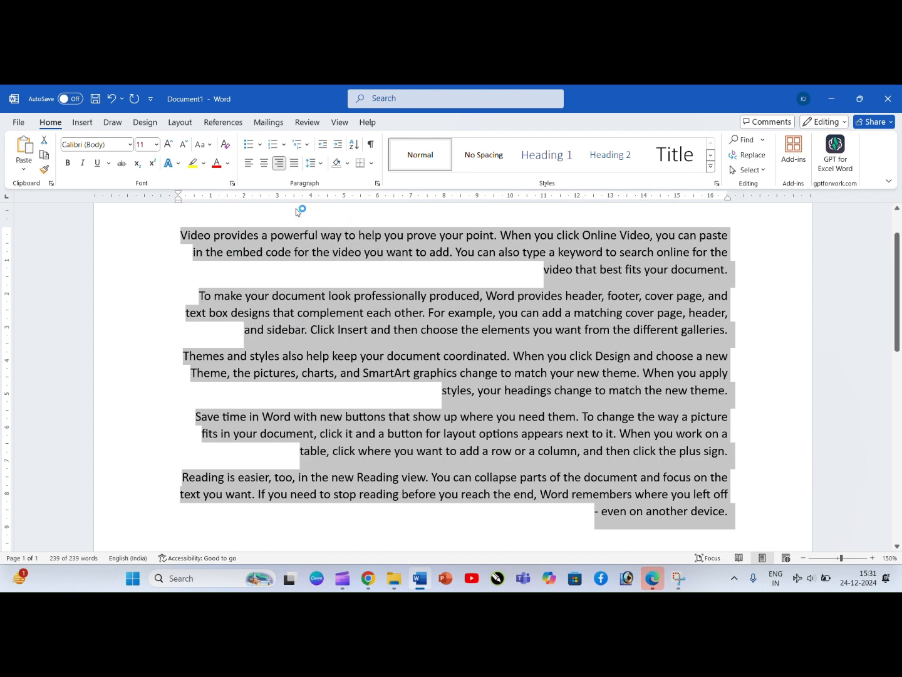
{"action": "left_click", "coordinate": [295, 163]}
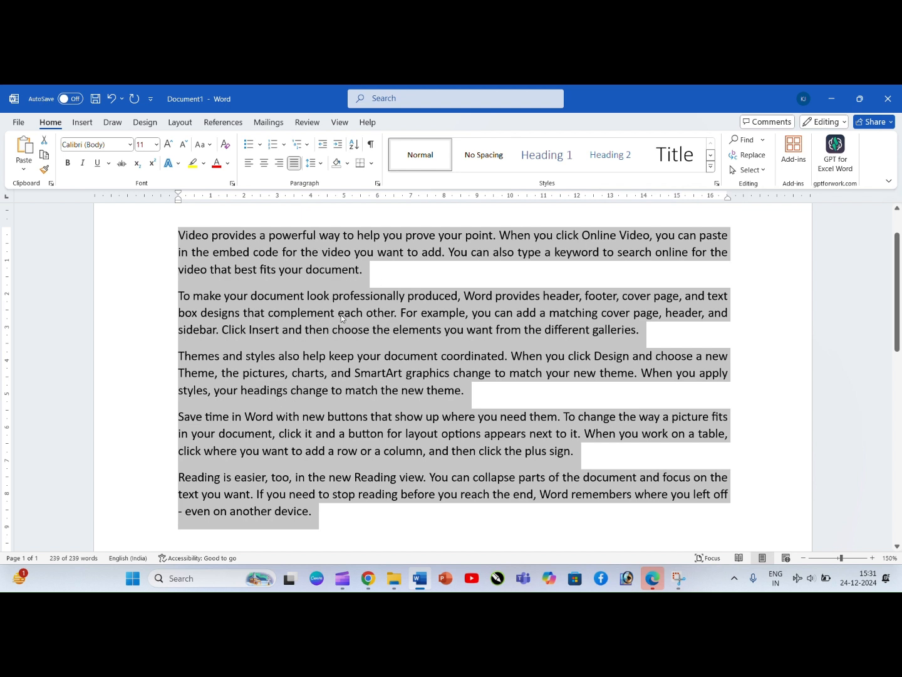
{"action": "left_click", "coordinate": [264, 162]}
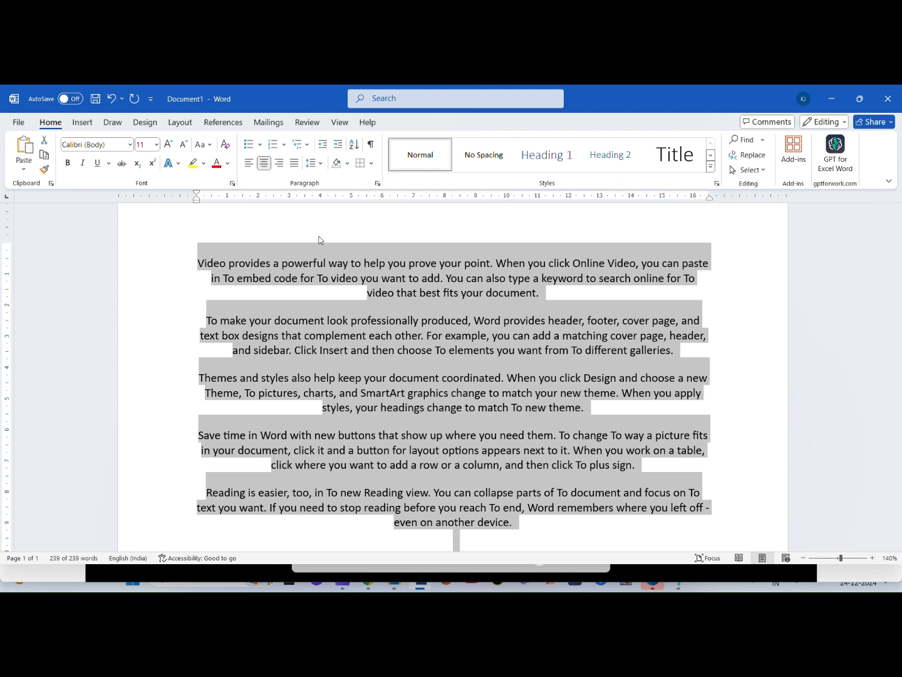
Step: Cycle the selected paragraphs through left, right, justified and centered alignment, finishing with left alignment
{"action": "key", "text": "ctrl+l"}
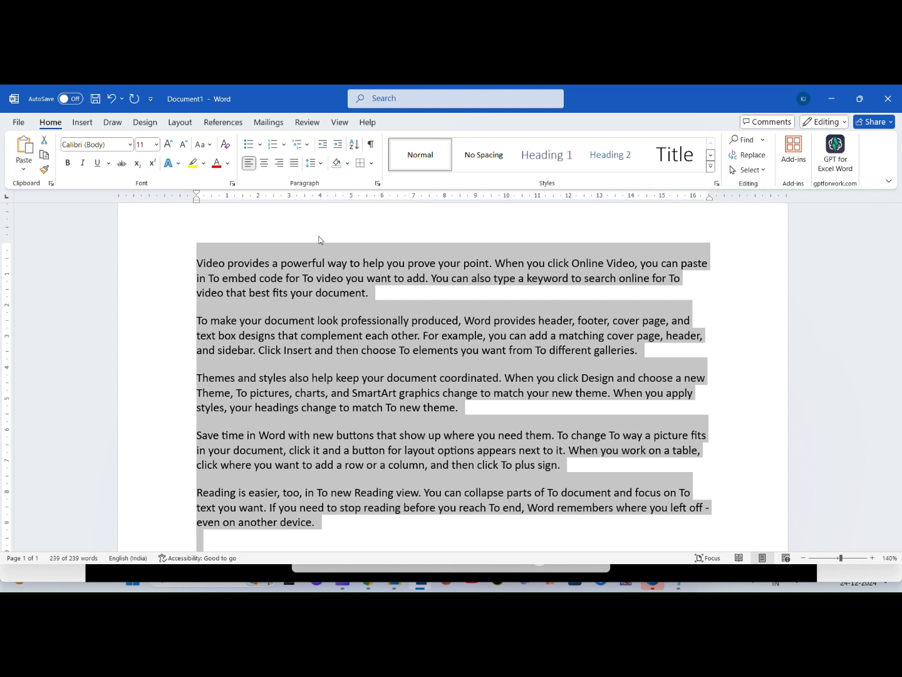
{"action": "key", "text": "ctrl+r"}
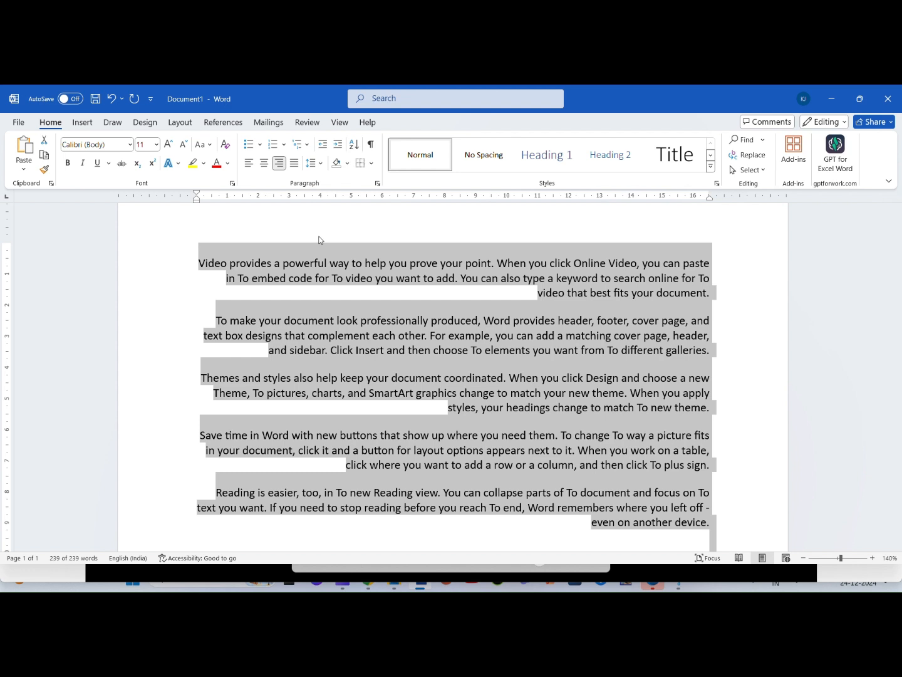
{"action": "key", "text": "ctrl+j"}
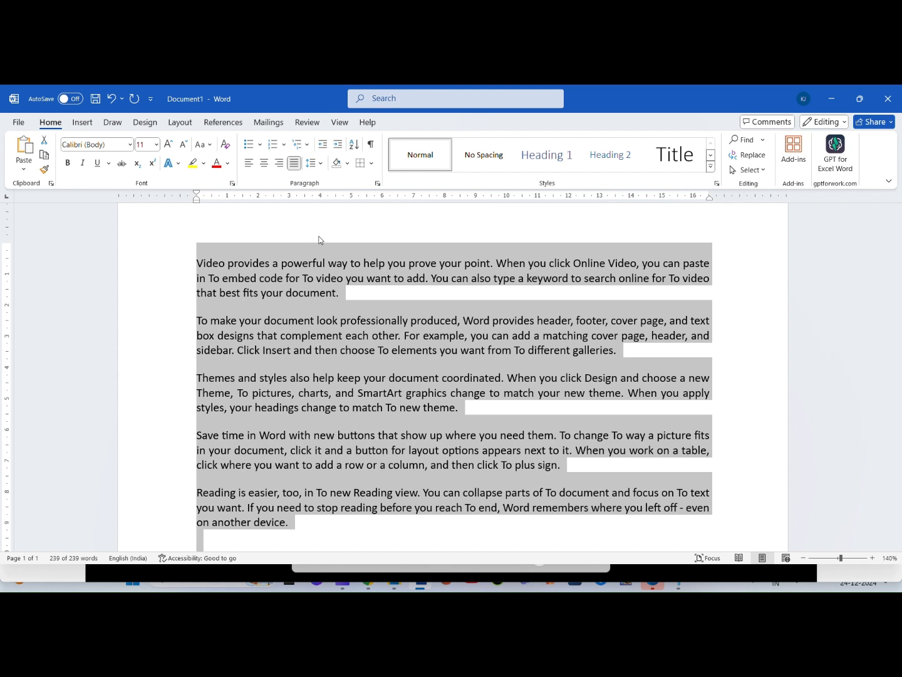
{"action": "key", "text": "ctrl+e"}
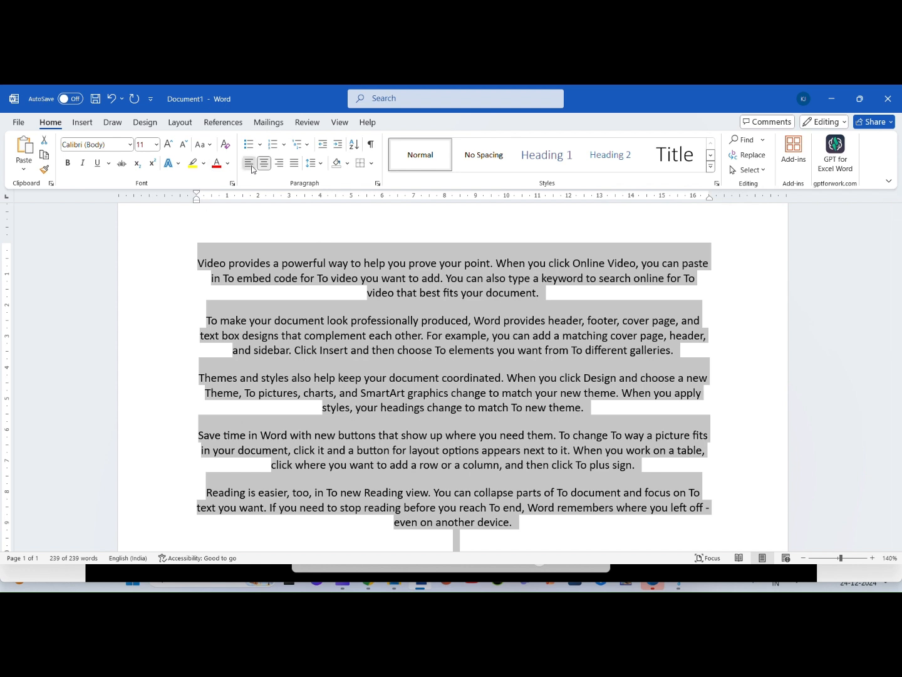
{"action": "key", "text": "ctrl+l"}
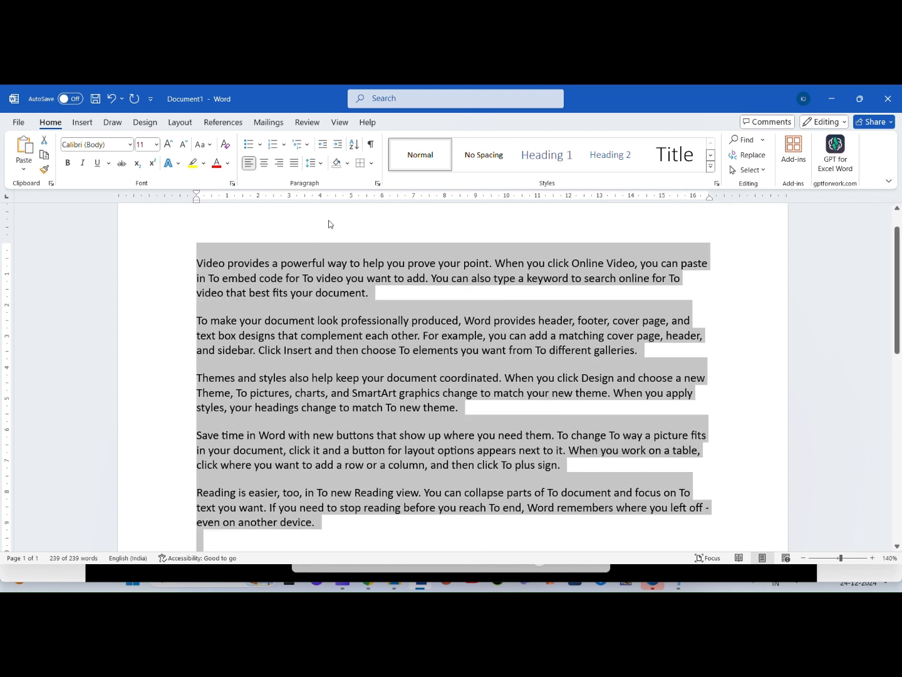
Step: Try to set the selected paragraphs' line spacing to 5 in the line spacing options
{"action": "left_click", "coordinate": [321, 166]}
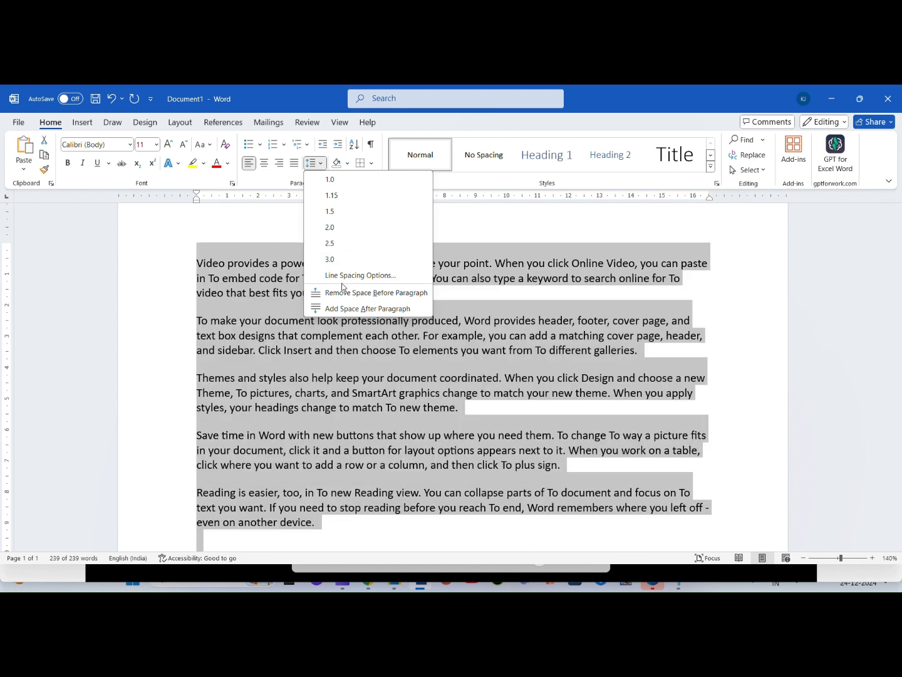
{"action": "left_click", "coordinate": [348, 275]}
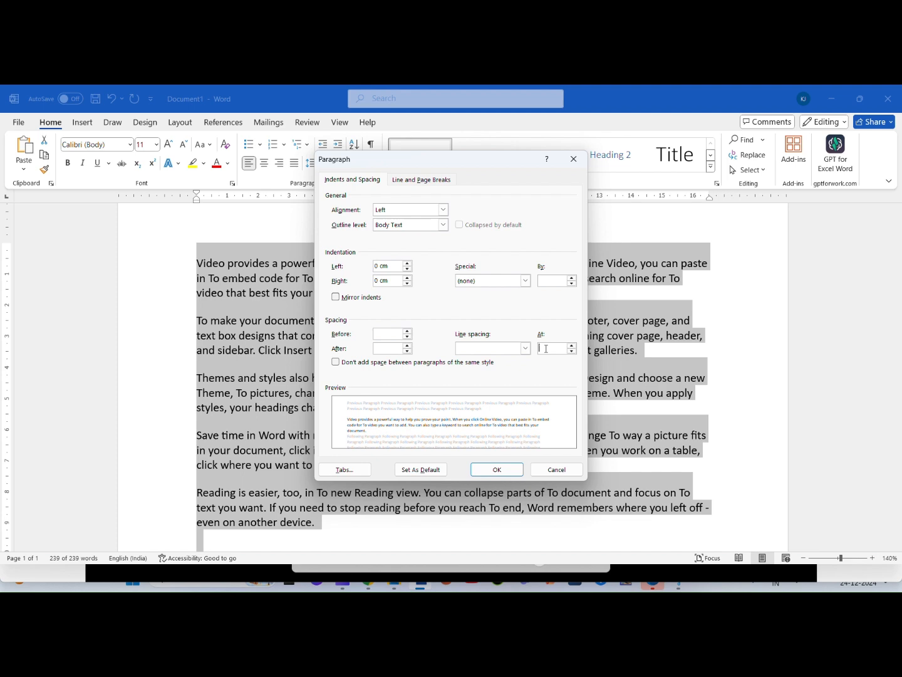
{"action": "left_click", "coordinate": [546, 348]}
{"action": "type", "text": "5"}
{"action": "key", "text": "Return"}
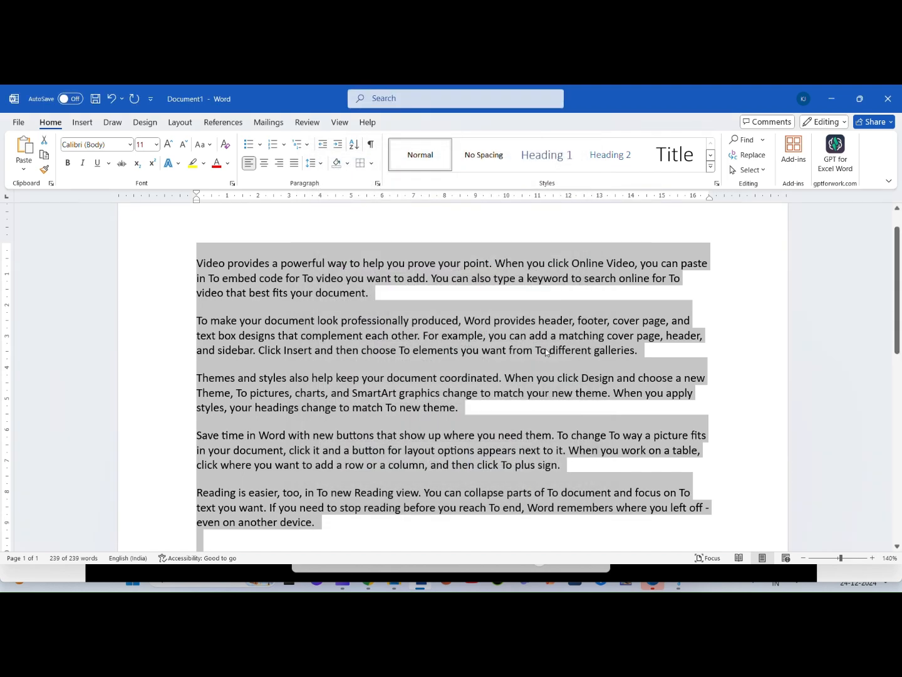
Step: Reselect all five paragraphs and set their line spacing to 2.5
{"action": "left_click", "coordinate": [277, 271]}
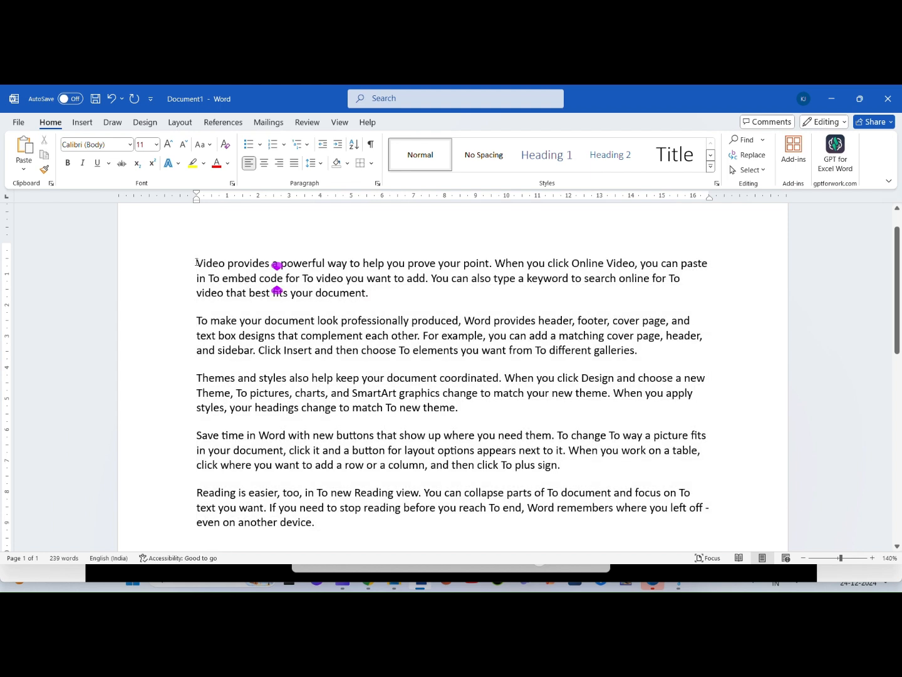
{"action": "left_click_drag", "start_coordinate": [196, 262], "coordinate": [347, 539]}
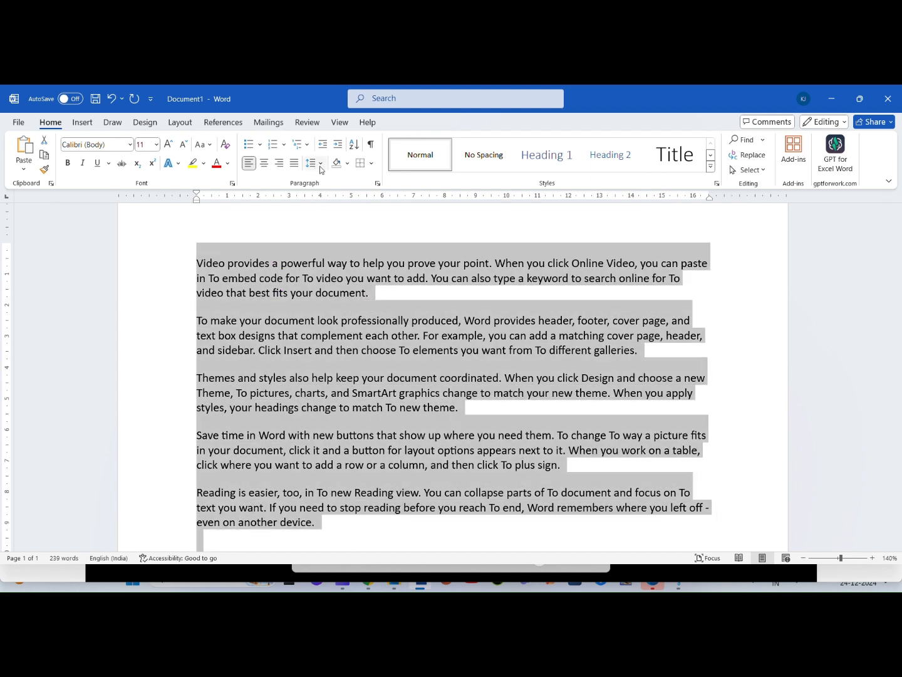
{"action": "left_click", "coordinate": [313, 162]}
{"action": "left_click", "coordinate": [323, 245]}
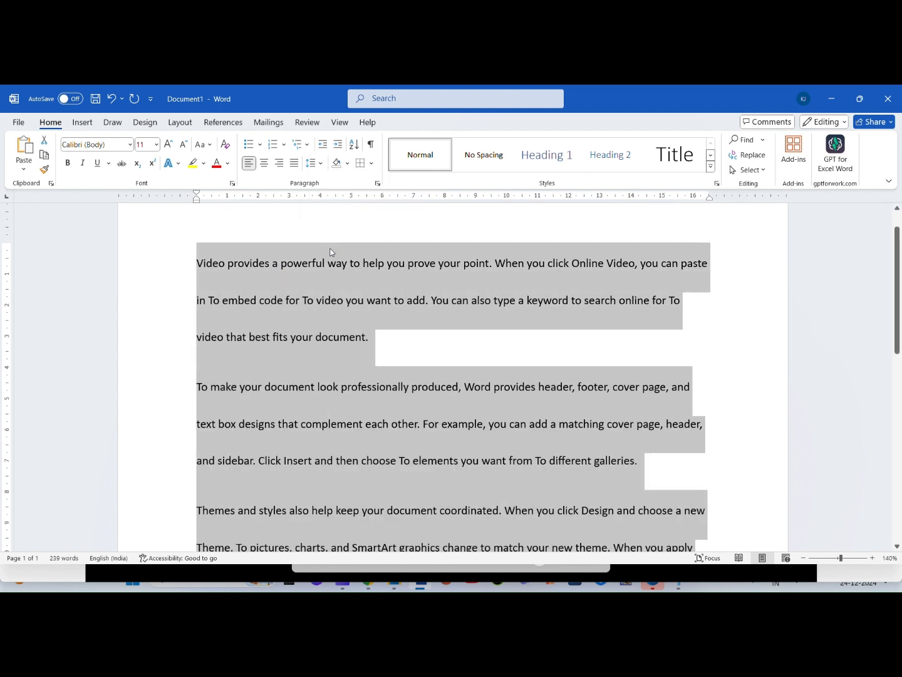
Step: Set the selected paragraphs' line spacing to Multiple at 5 in the line spacing options
{"action": "left_click", "coordinate": [311, 162]}
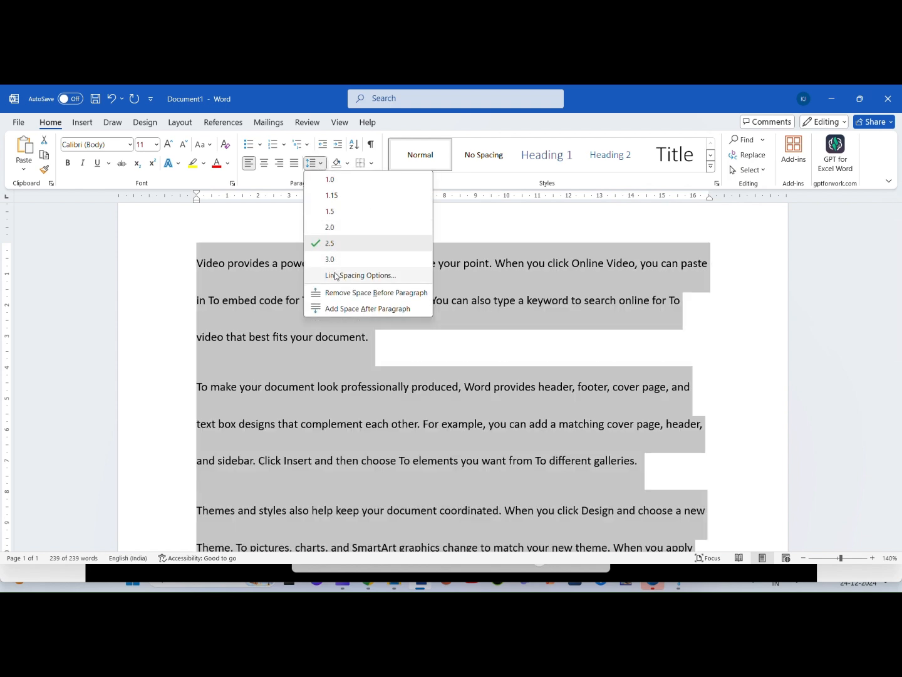
{"action": "left_click", "coordinate": [334, 274]}
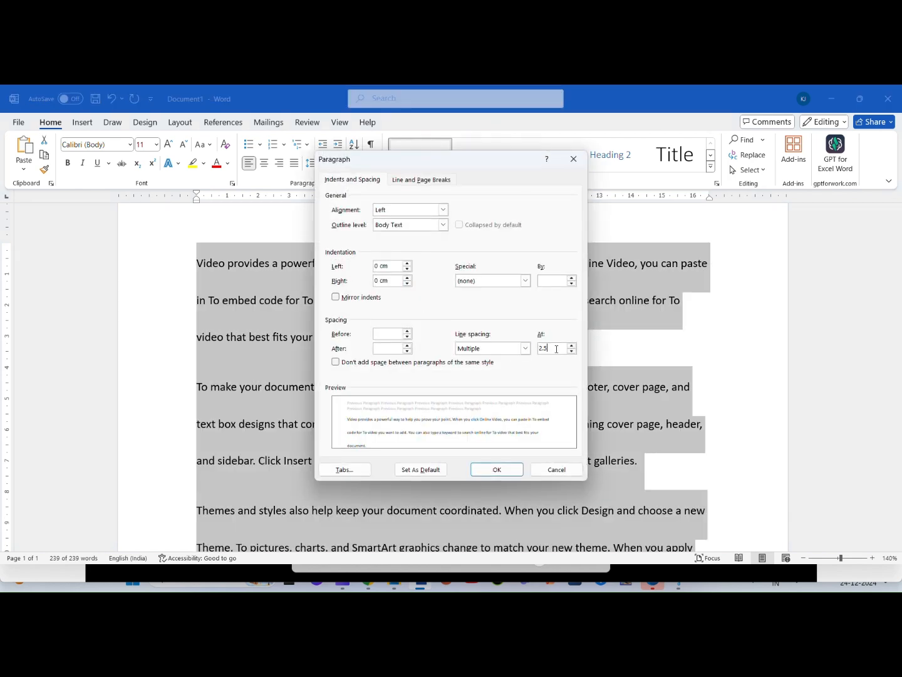
{"action": "key", "text": "BackSpace"}
{"action": "key", "text": "BackSpace"}
{"action": "key", "text": "BackSpace"}
{"action": "type", "text": "5"}
{"action": "key", "text": "Return"}
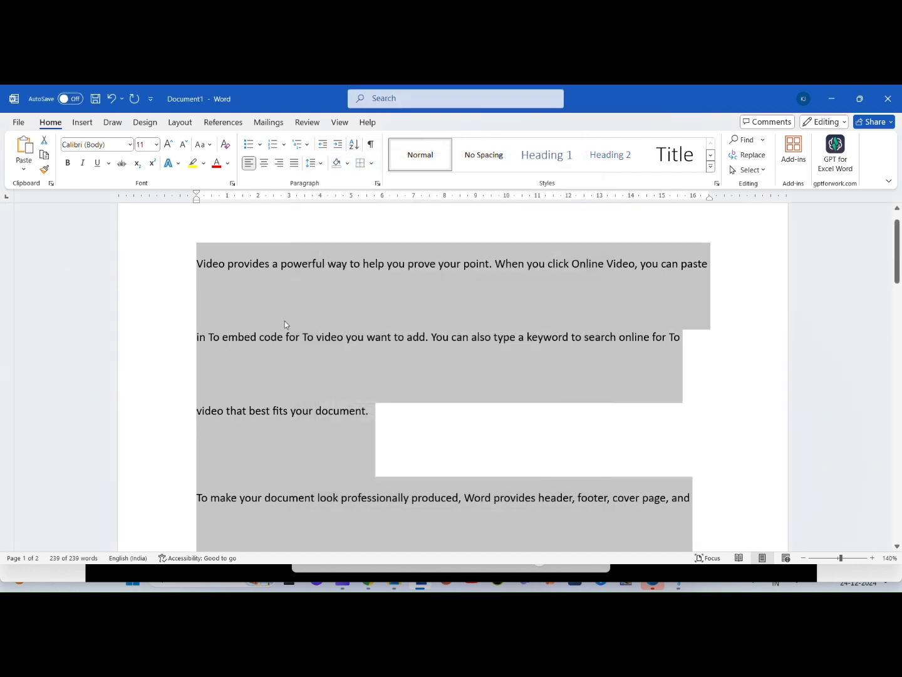
Step: Return the selected paragraphs to the preset line spacing of 2.5
{"action": "left_click", "coordinate": [313, 163]}
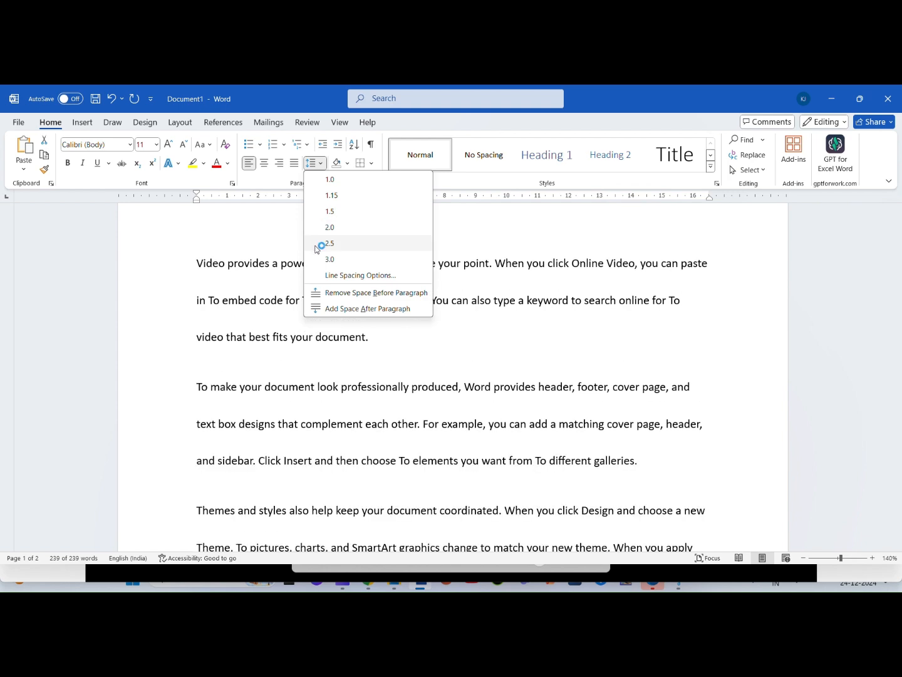
{"action": "left_click", "coordinate": [323, 244]}
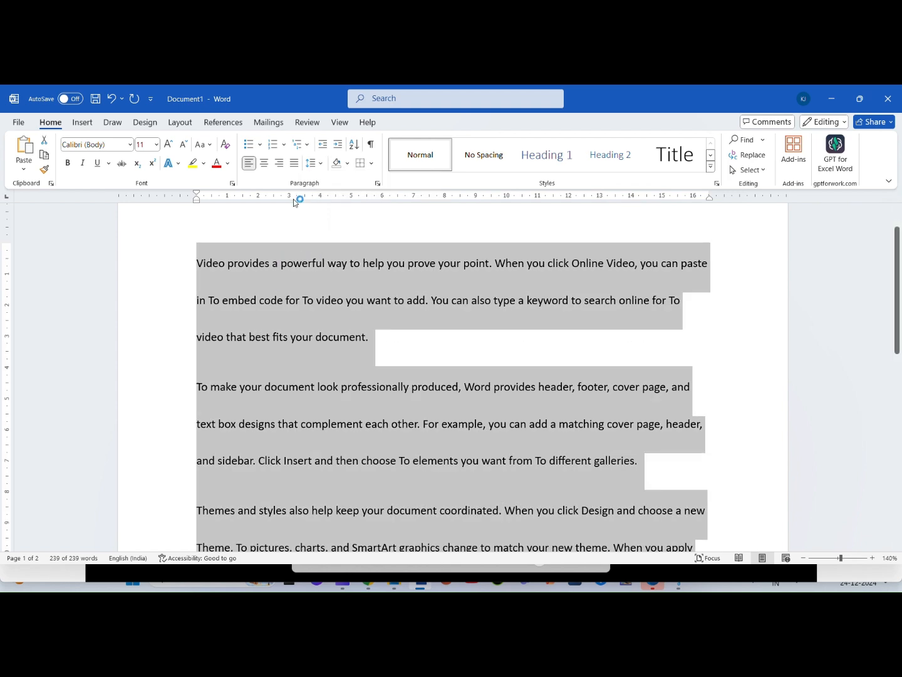
{"action": "left_click", "coordinate": [313, 162]}
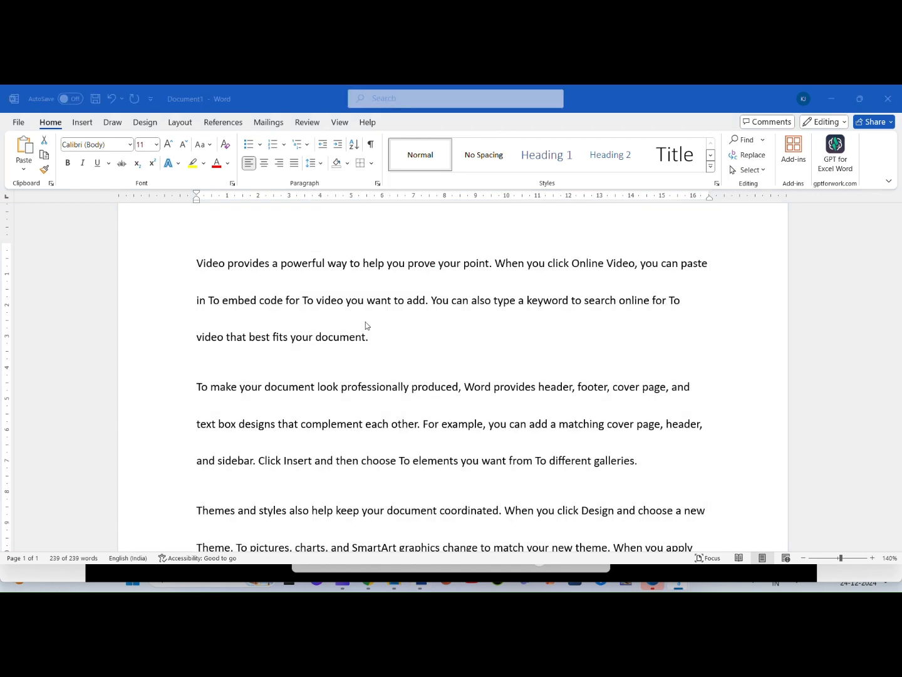
Step: Shade the selected paragraphs with the standard orange color
{"action": "left_click", "coordinate": [217, 94]}
{"action": "left_click", "coordinate": [348, 167]}
{"action": "left_click", "coordinate": [347, 167]}
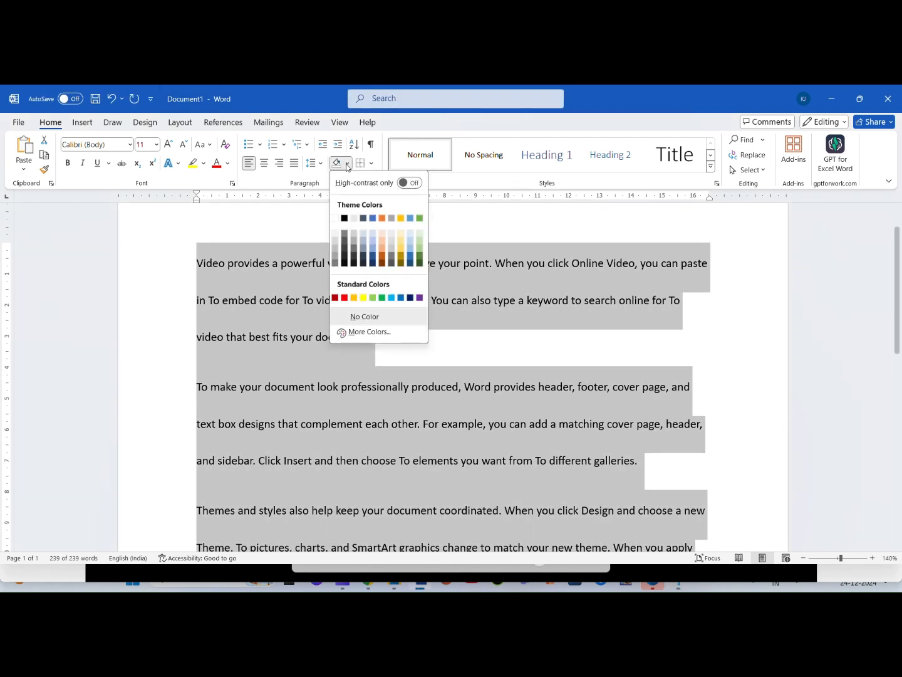
{"action": "left_click", "coordinate": [353, 297]}
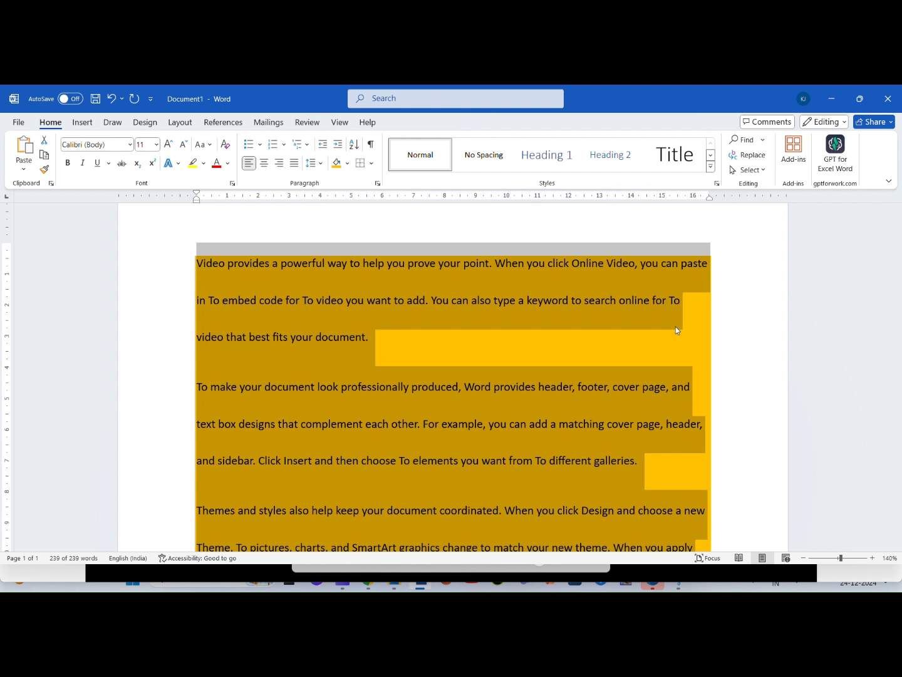
Step: Apply outside borders to the shaded paragraphs and extend them to all borders
{"action": "left_click", "coordinate": [372, 163]}
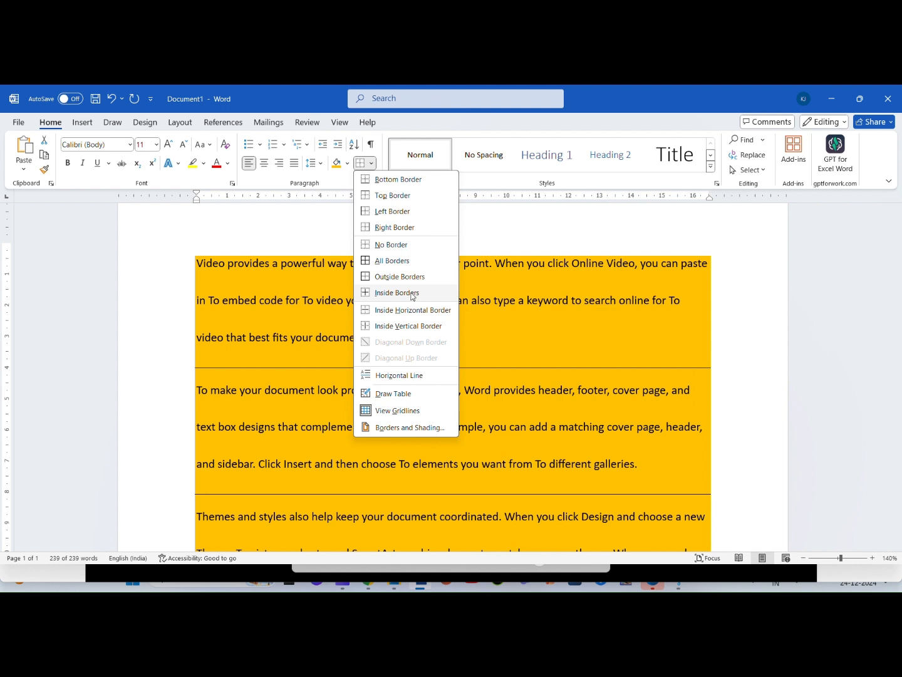
{"action": "left_click", "coordinate": [410, 276]}
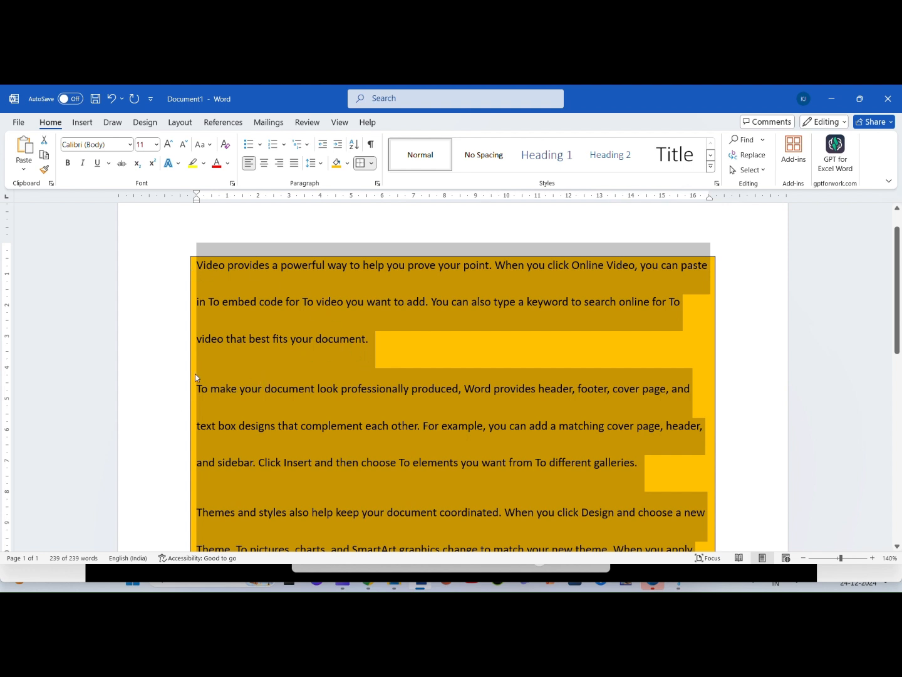
{"action": "left_click", "coordinate": [372, 164]}
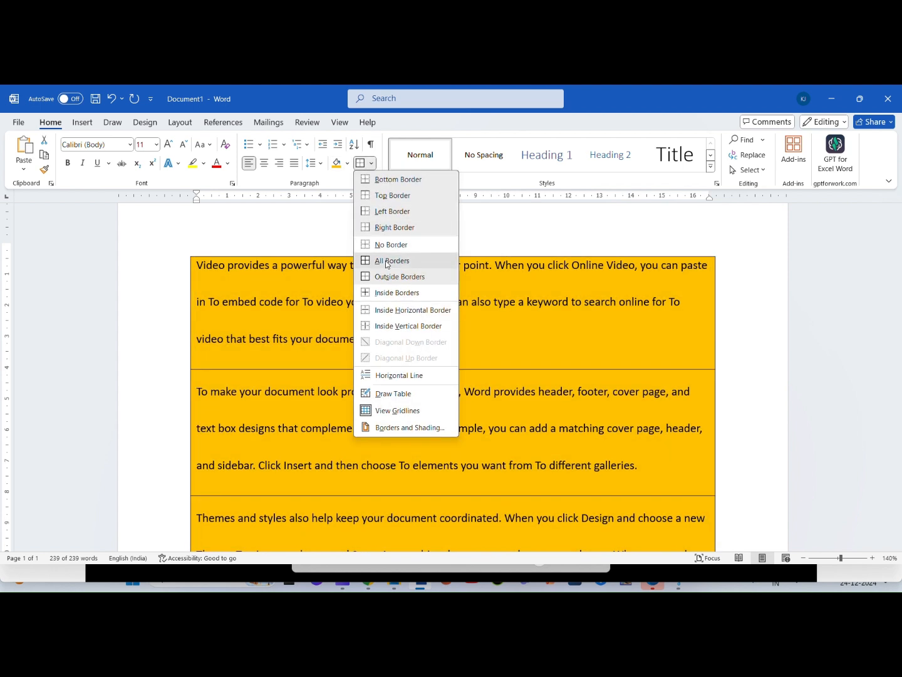
{"action": "left_click", "coordinate": [402, 259]}
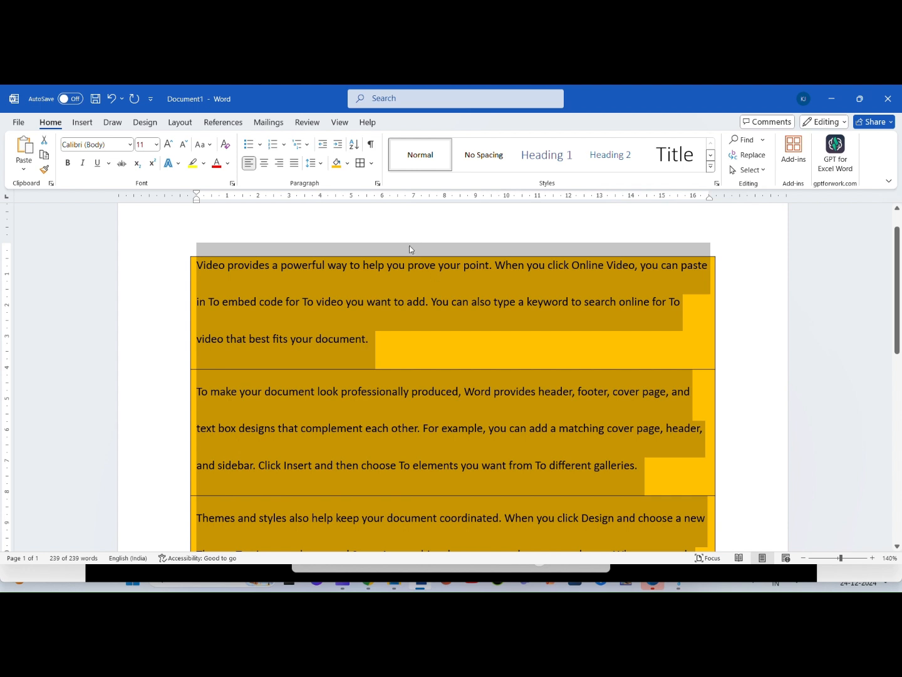
Step: Remove the borders from all the text and set its shading to No Color
{"action": "left_click", "coordinate": [373, 163]}
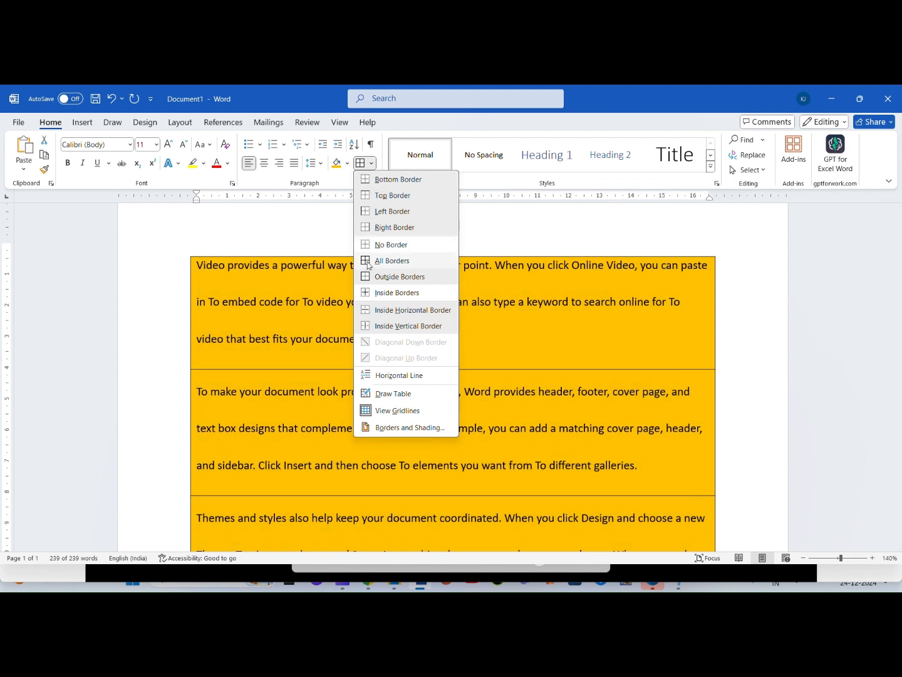
{"action": "key", "text": "ctrl+a"}
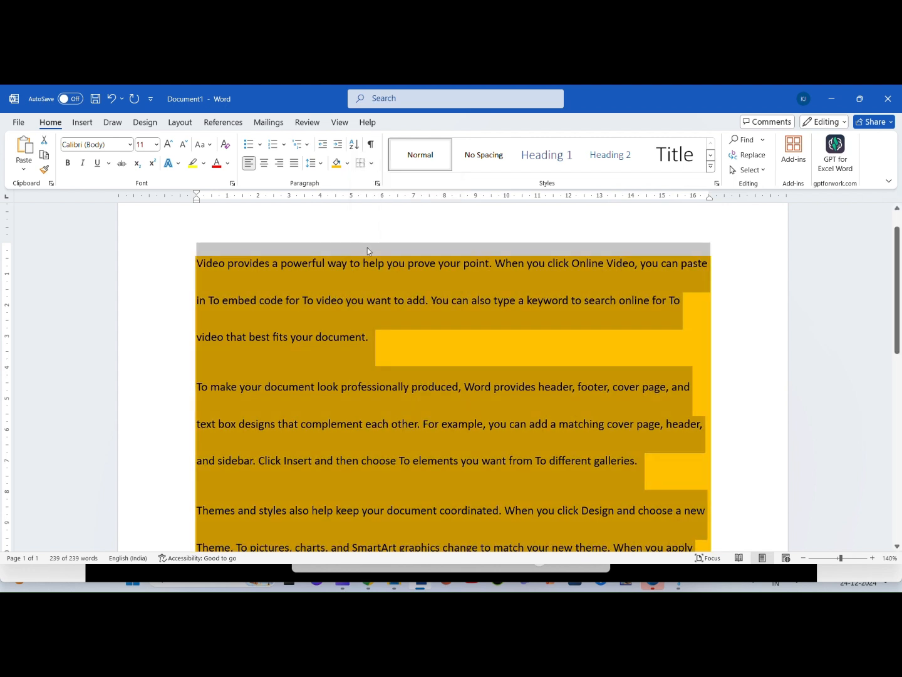
{"action": "left_click", "coordinate": [346, 163]}
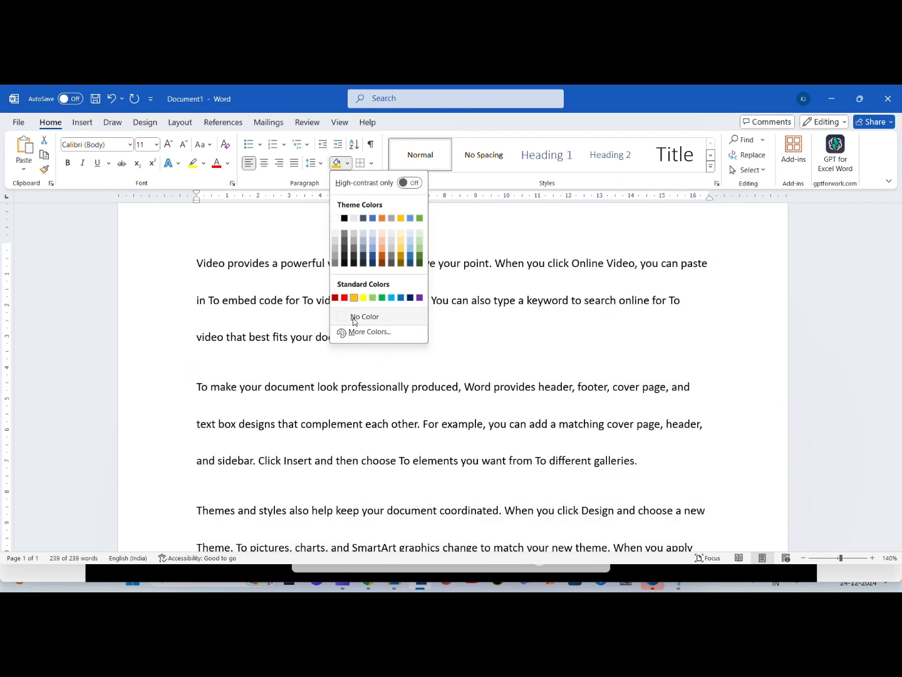
{"action": "left_click", "coordinate": [353, 316]}
Step: Set the line spacing of all the text to 1.0 and deselect it
{"action": "left_click", "coordinate": [316, 164]}
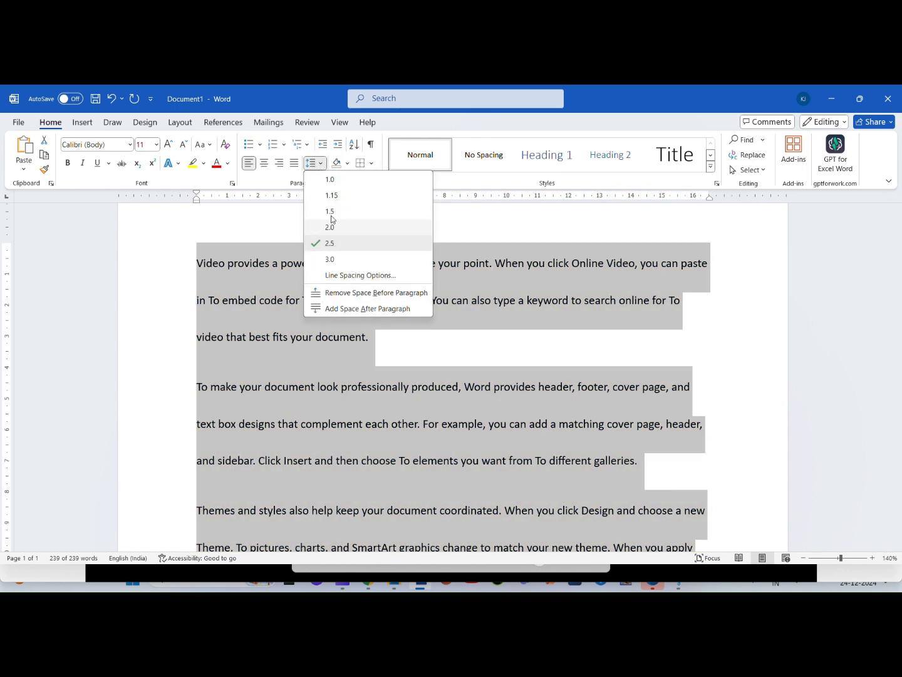
{"action": "left_click", "coordinate": [327, 181]}
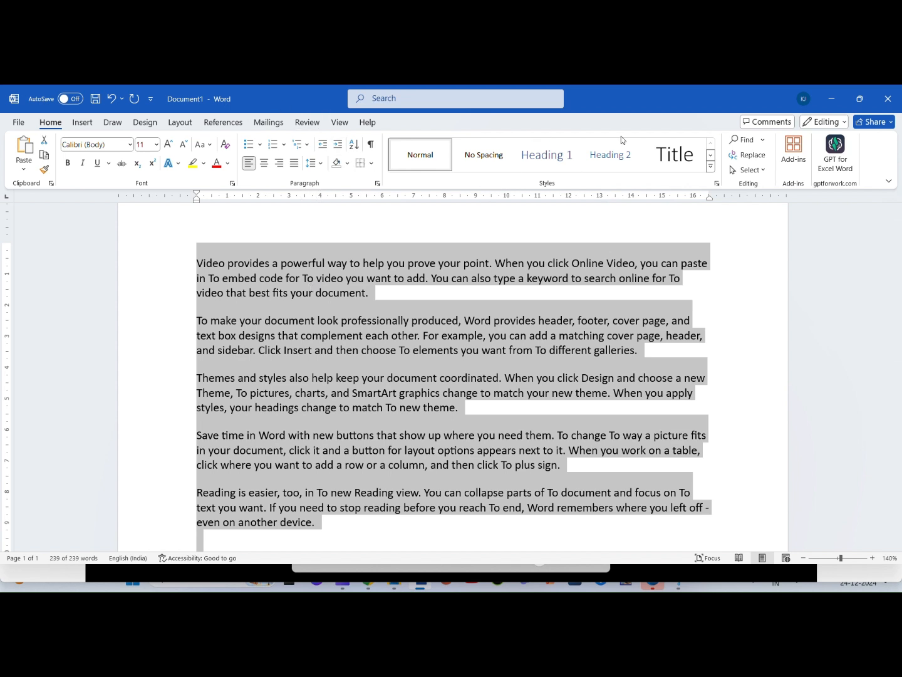
{"action": "left_click", "coordinate": [403, 338]}
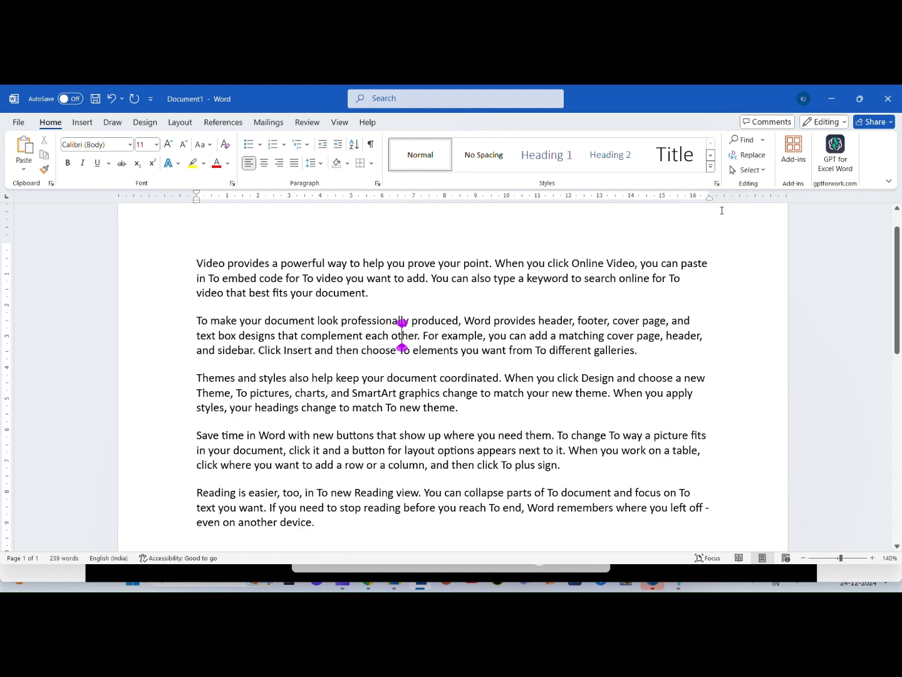
Step: Search the document for "You" and examine the match inside the word "layout"
{"action": "left_click", "coordinate": [742, 139]}
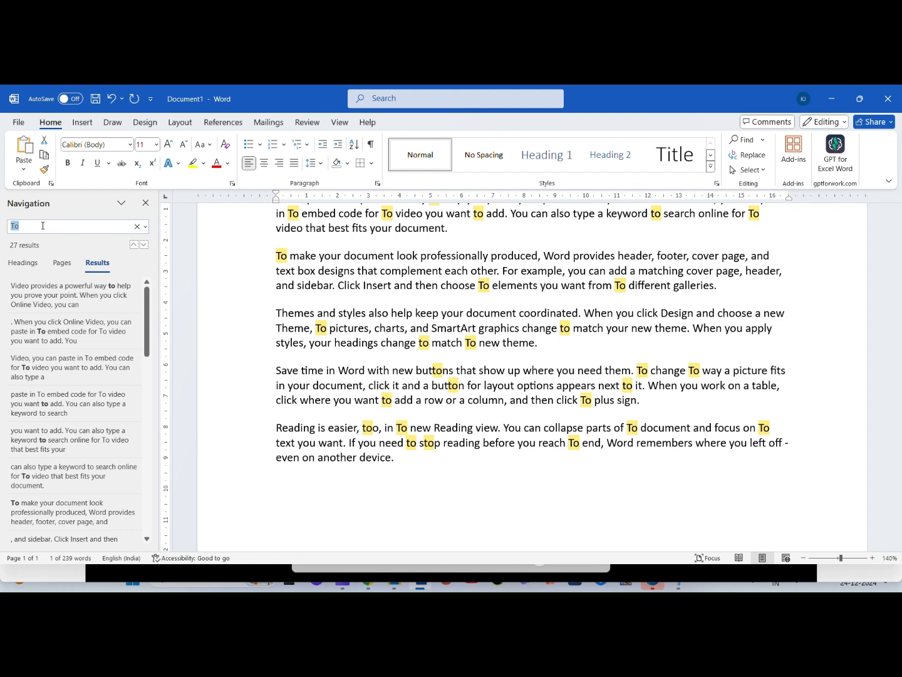
{"action": "key", "text": "BackSpace"}
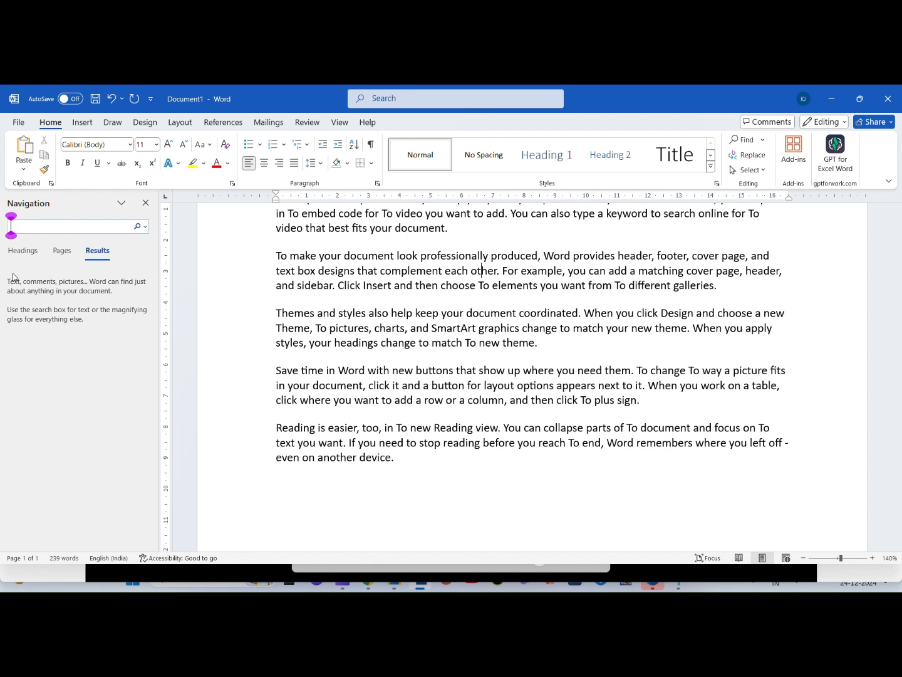
{"action": "type", "text": "You"}
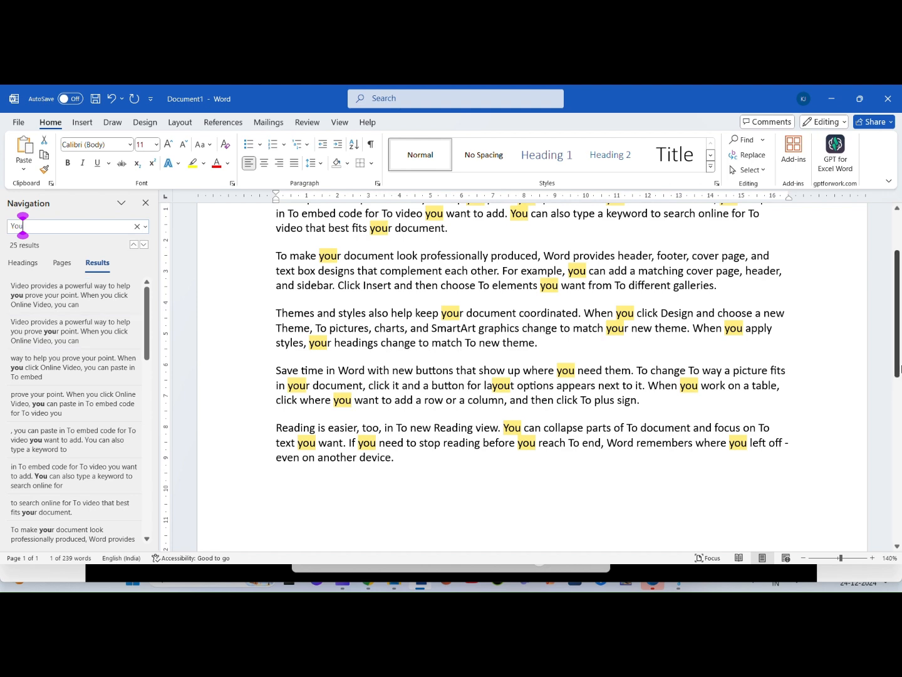
{"action": "left_click_drag", "start_coordinate": [899, 366], "coordinate": [901, 337]}
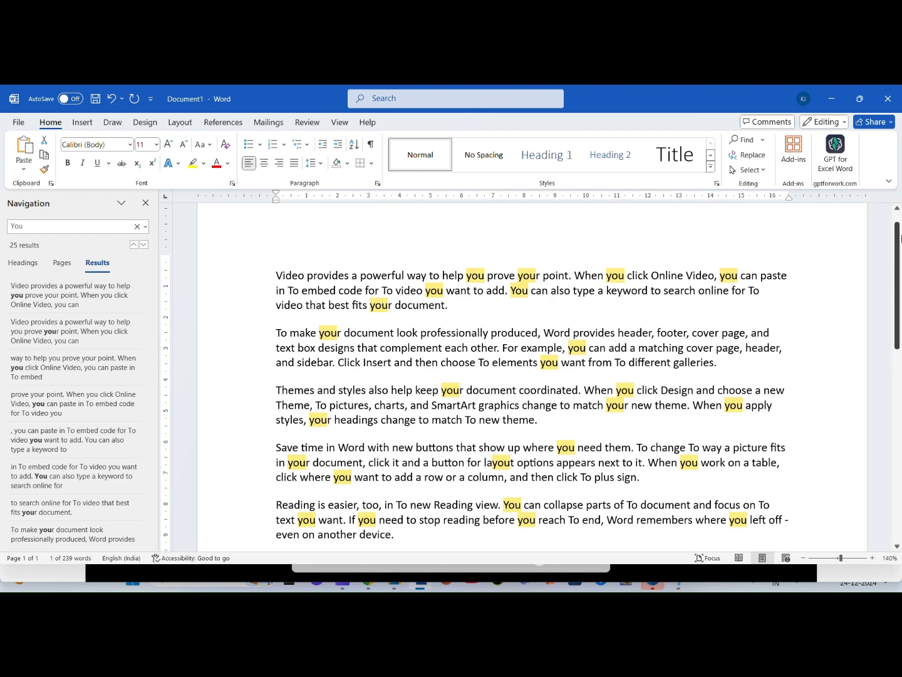
{"action": "mouse_move", "coordinate": [899, 241]}
{"action": "left_mouse_down"}
{"action": "mouse_move", "coordinate": [900, 268]}
{"action": "mouse_move", "coordinate": [900, 255]}
{"action": "left_mouse_up"}
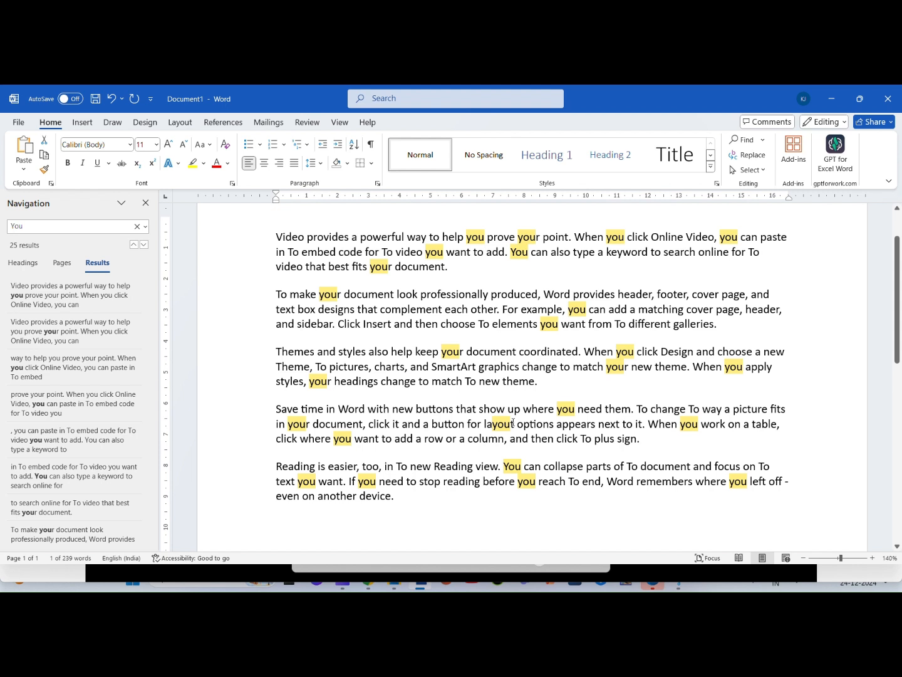
{"action": "left_click_drag", "start_coordinate": [514, 424], "coordinate": [485, 424]}
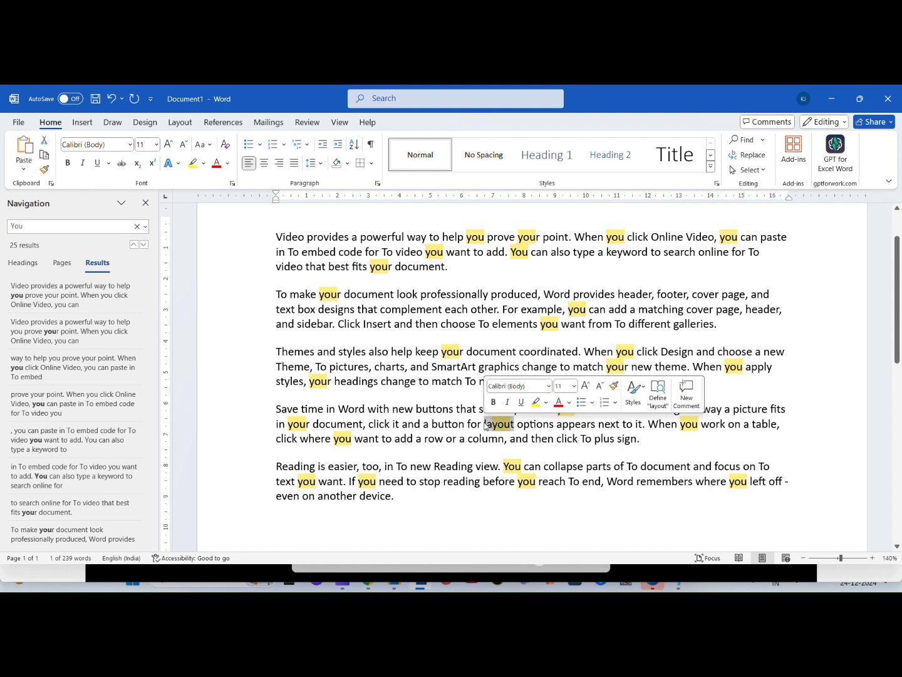
{"action": "left_click", "coordinate": [473, 409]}
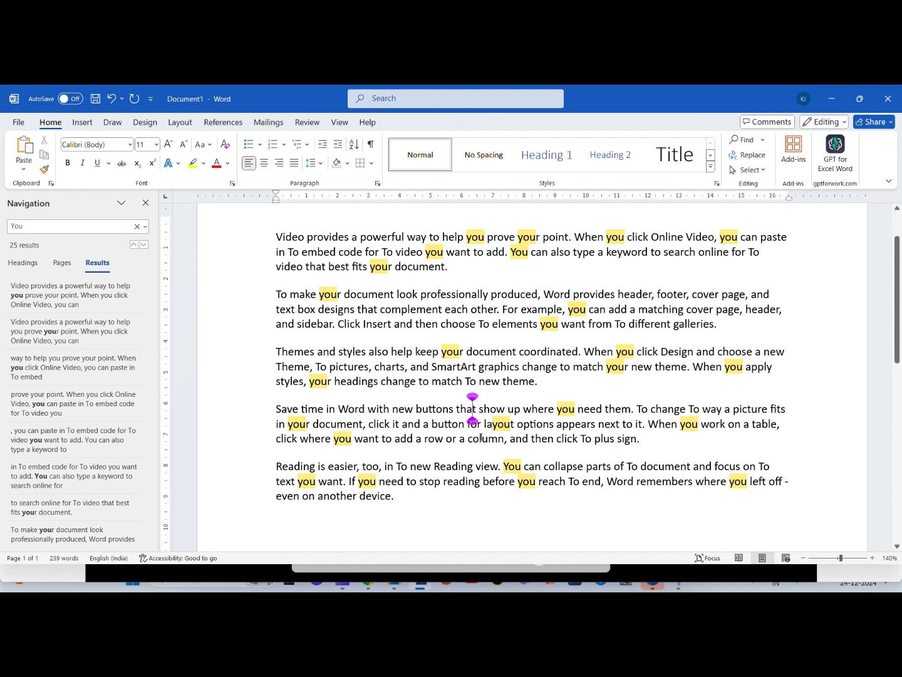
Step: Add a trailing space to the search term "You" and check "layout" and the remaining matches in the document
{"action": "left_click", "coordinate": [29, 229]}
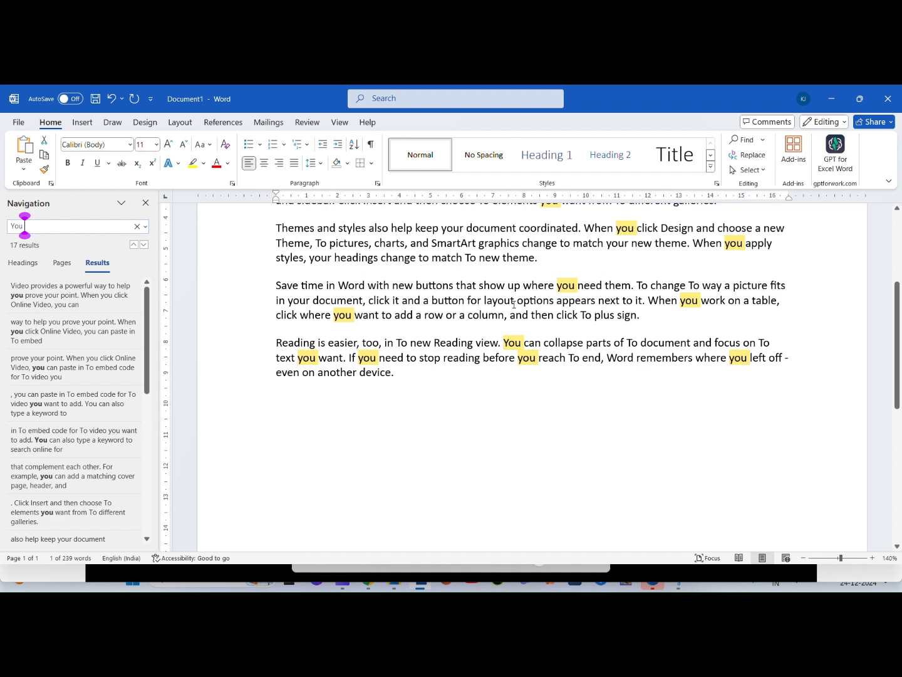
{"action": "double_click", "coordinate": [488, 302]}
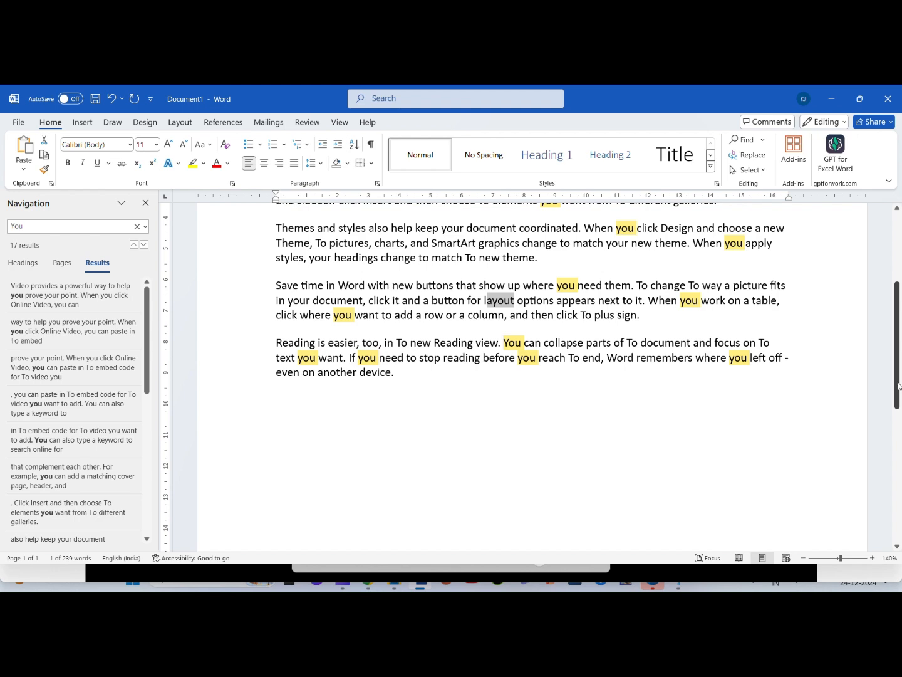
{"action": "left_click_drag", "start_coordinate": [898, 388], "coordinate": [893, 287]}
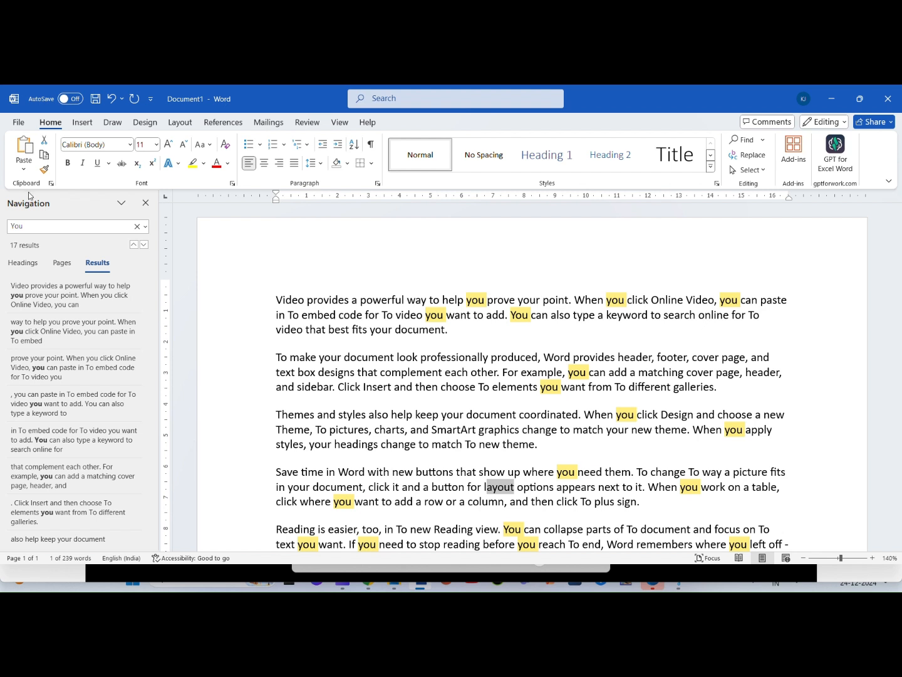
Step: Search the document for "Can", review its matches in the paragraphs, and close the search pane
{"action": "left_click", "coordinate": [71, 223]}
{"action": "key", "text": "BackSpace"}
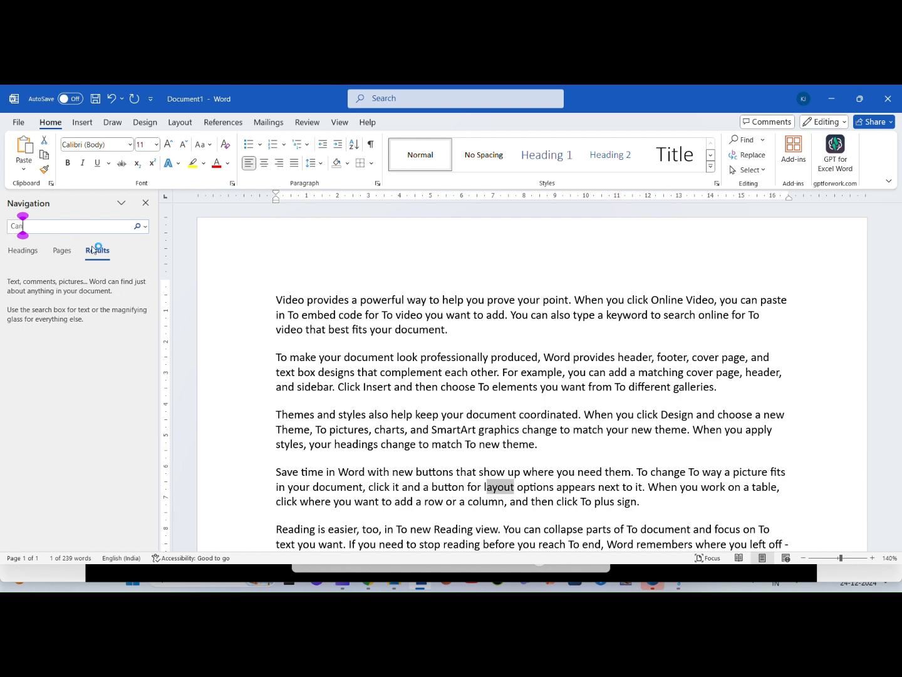
{"action": "type", "text": "Can"}
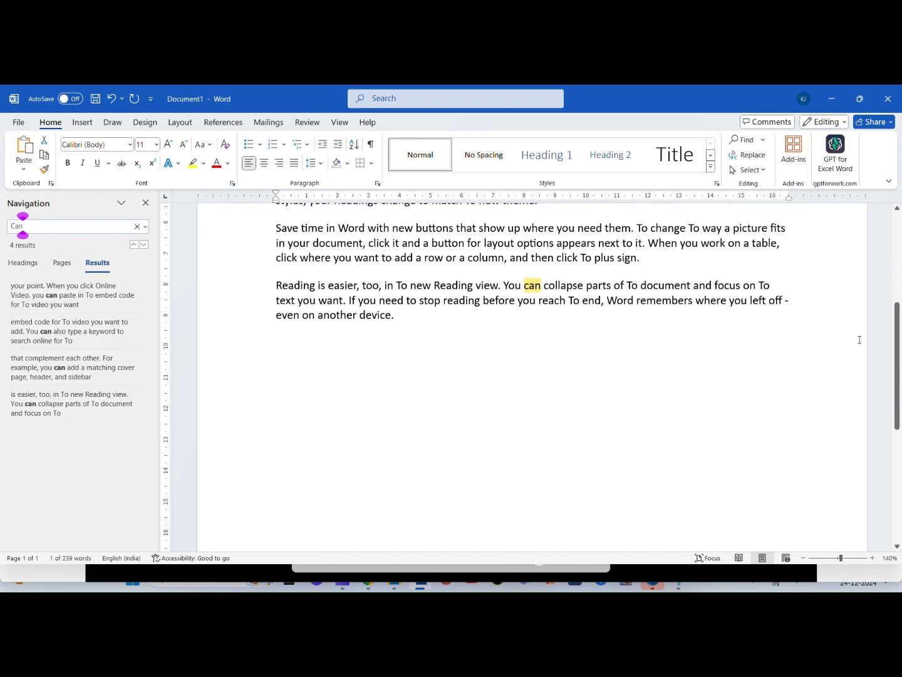
{"action": "scroll", "coordinate": [900, 309], "scroll_direction": "up", "scroll_amount": 4}
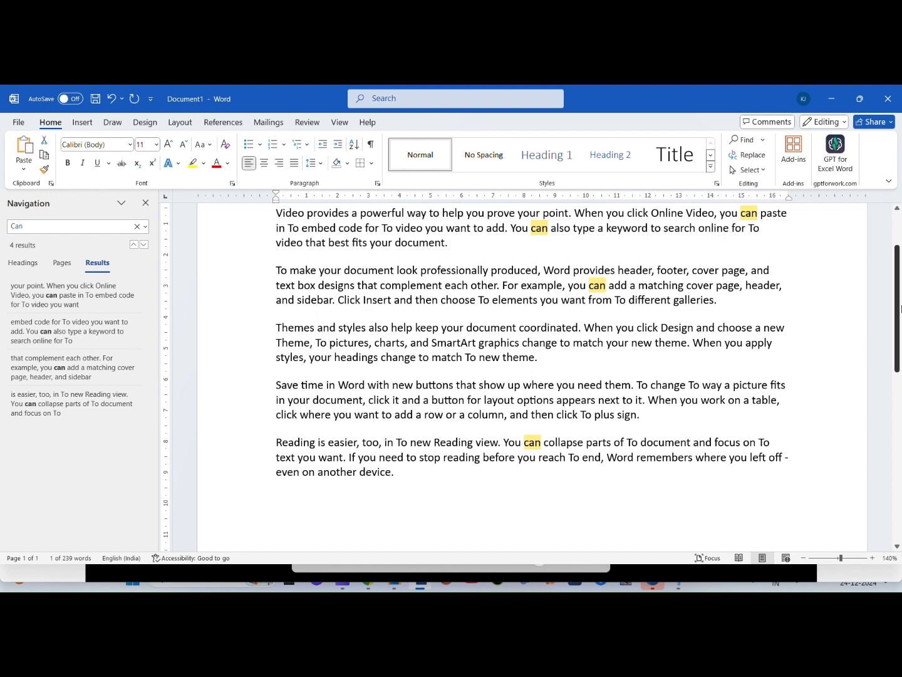
{"action": "left_click_drag", "start_coordinate": [900, 308], "coordinate": [900, 291]}
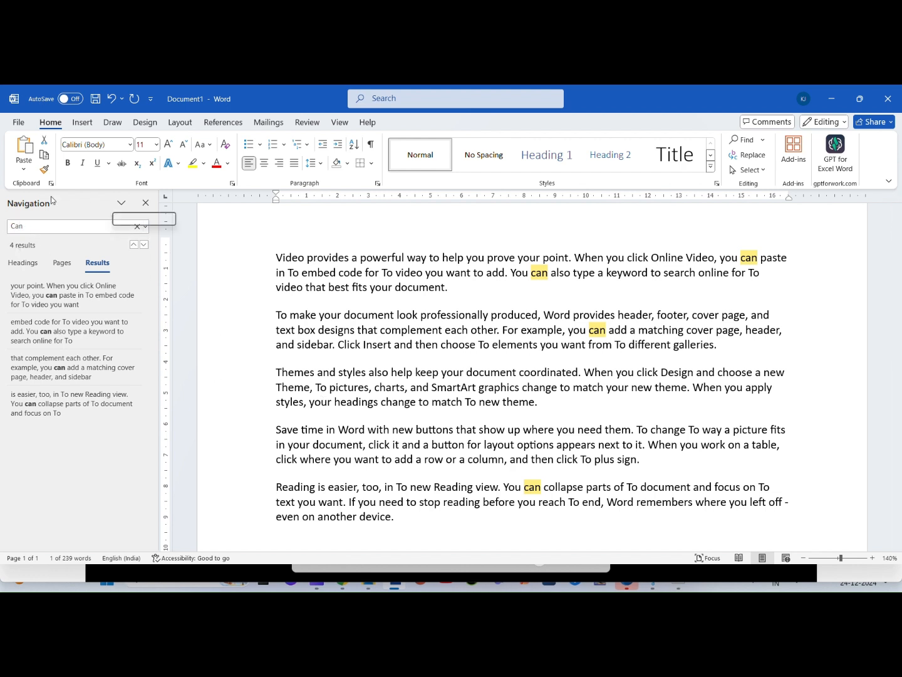
{"action": "left_click", "coordinate": [146, 202]}
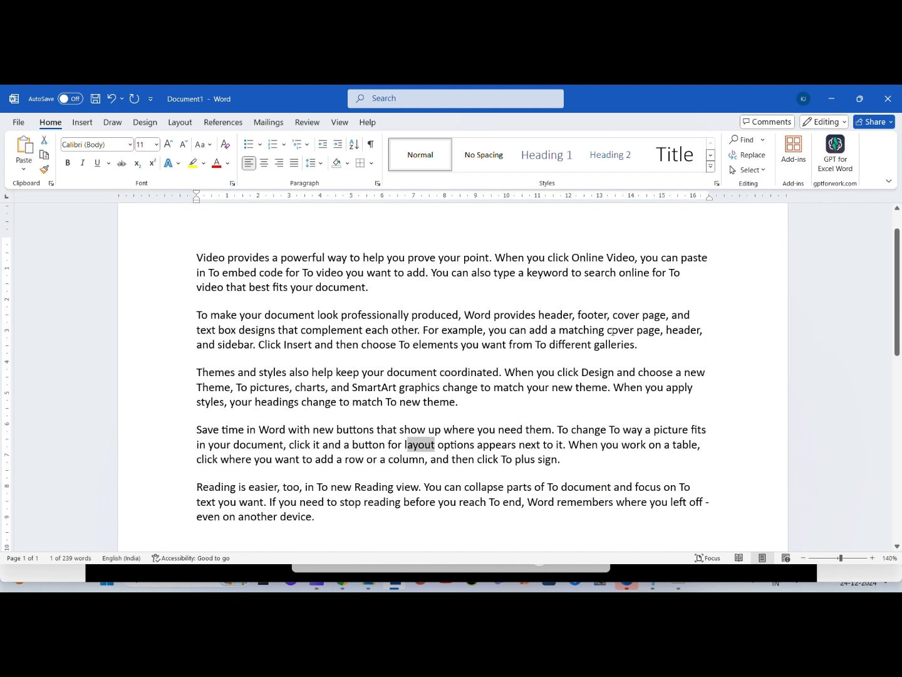
Step: Search for the selected text "ayout", close the search pane and return to the start of the document
{"action": "key", "text": "ctrl+f"}
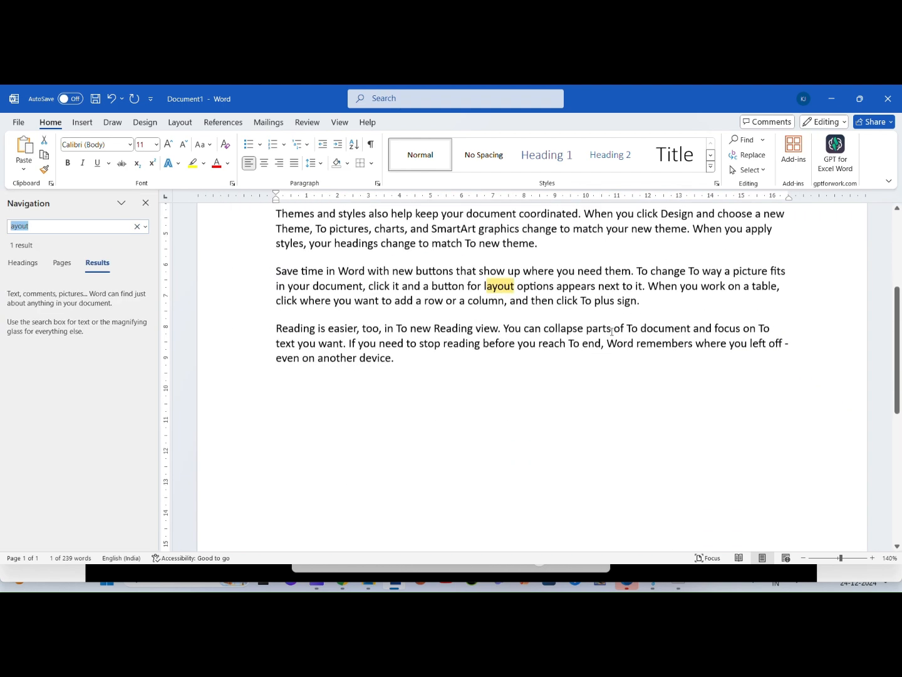
{"action": "left_click", "coordinate": [146, 203]}
{"action": "left_click", "coordinate": [474, 341]}
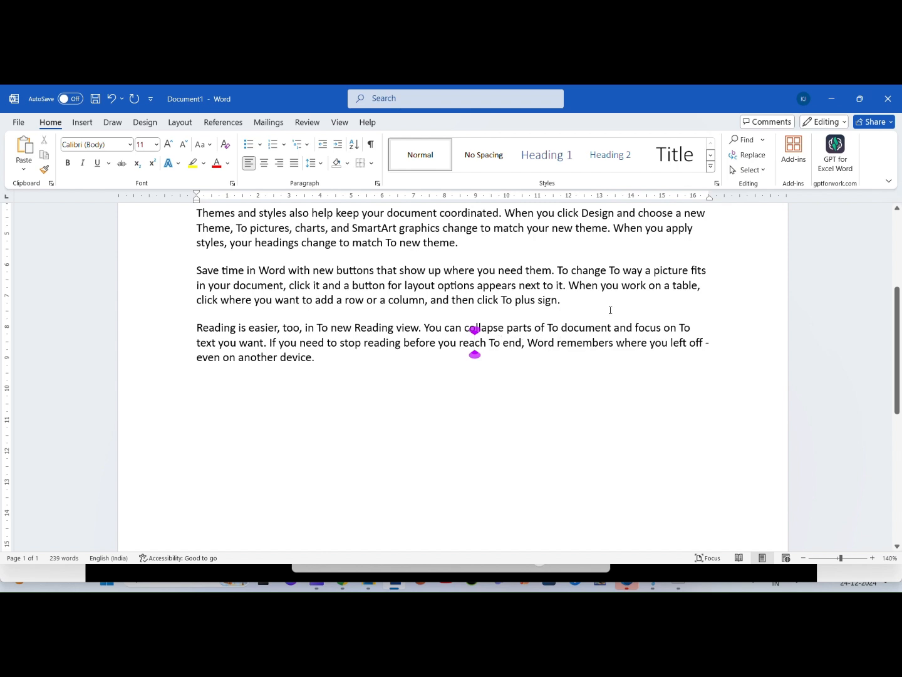
{"action": "scroll", "coordinate": [899, 379], "scroll_direction": "up", "scroll_amount": 5}
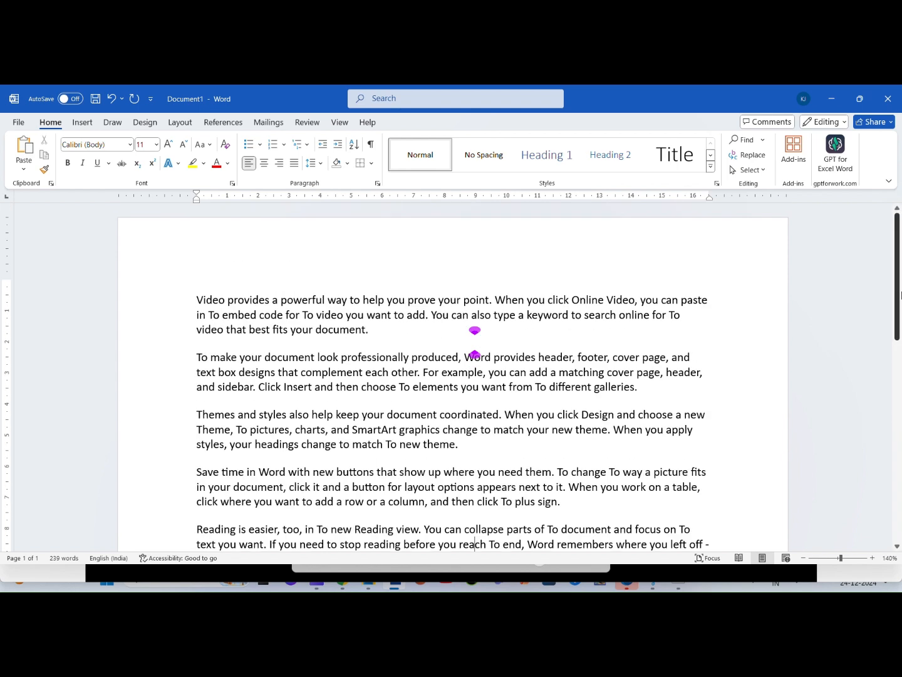
Step: Start a find and replace with "To" followed by a space as the text to find
{"action": "left_click", "coordinate": [746, 154]}
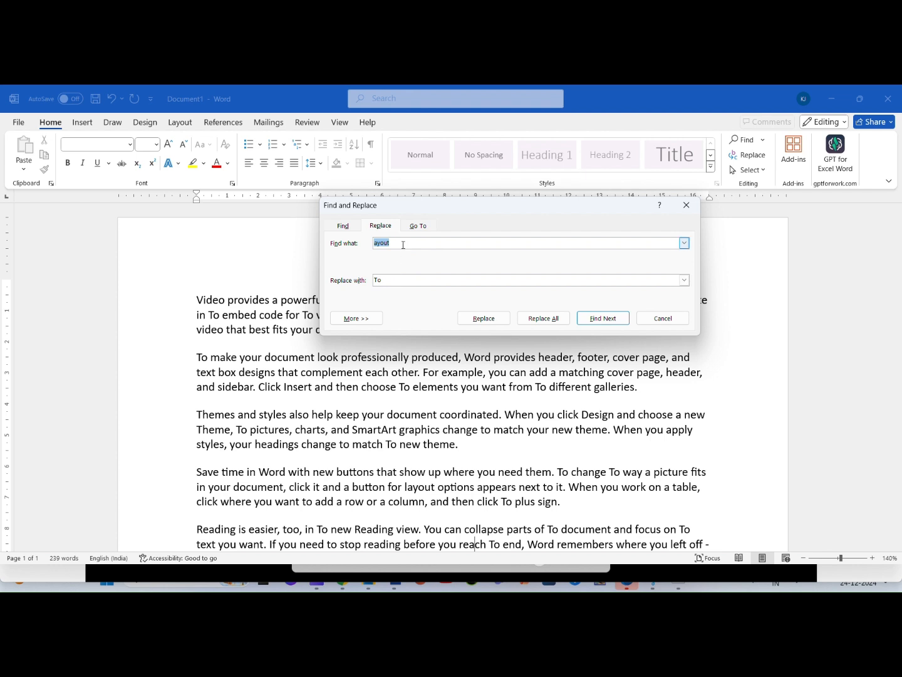
{"action": "left_click_drag", "start_coordinate": [485, 207], "coordinate": [229, 210]}
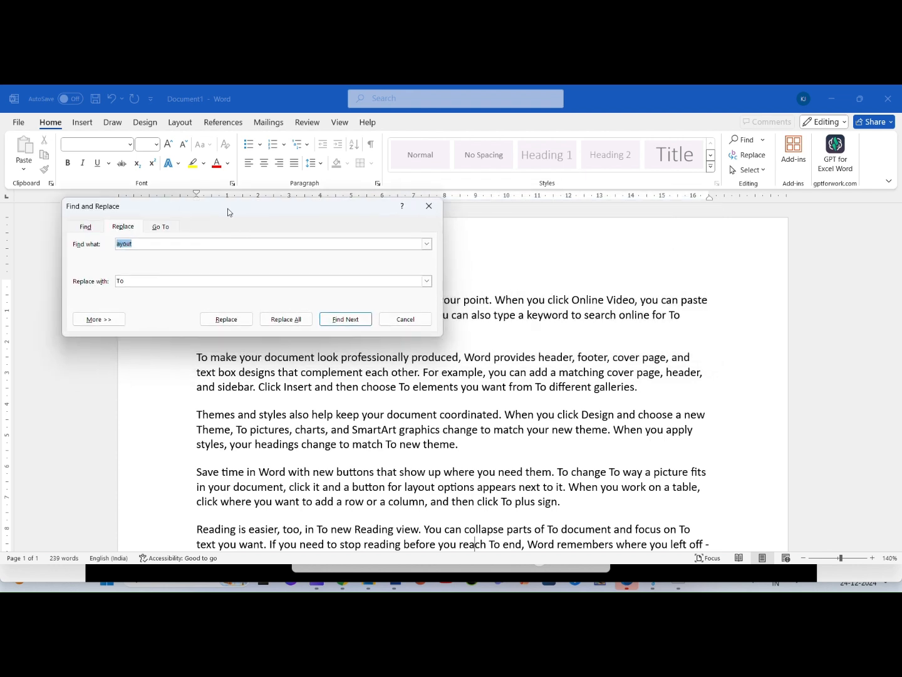
{"action": "left_click", "coordinate": [140, 245]}
{"action": "key", "text": "BackSpace"}
{"action": "key", "text": "BackSpace"}
{"action": "key", "text": "BackSpace"}
{"action": "key", "text": "BackSpace"}
{"action": "key", "text": "BackSpace"}
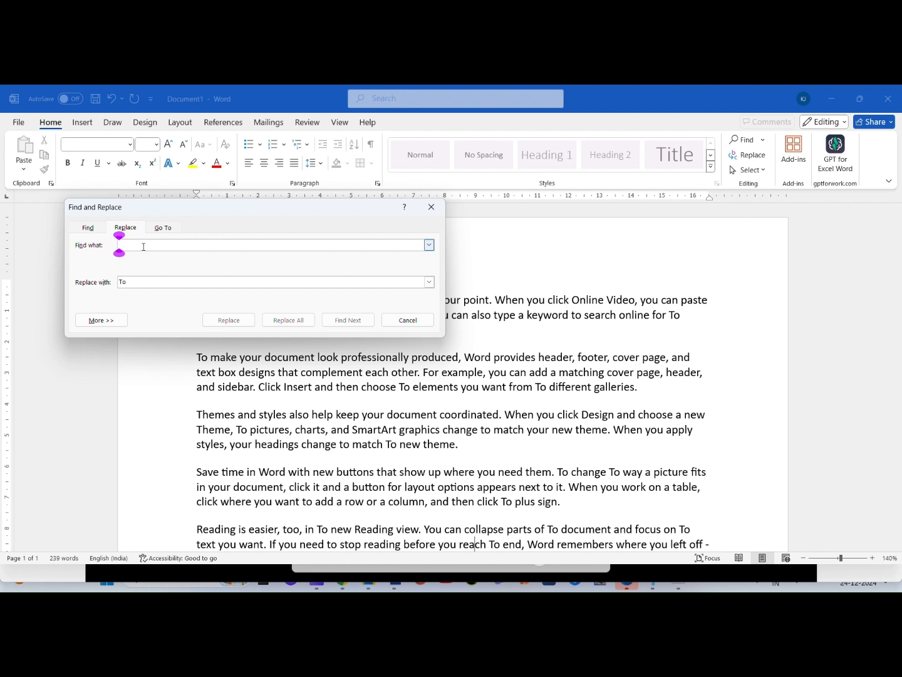
{"action": "type", "text": "To"}
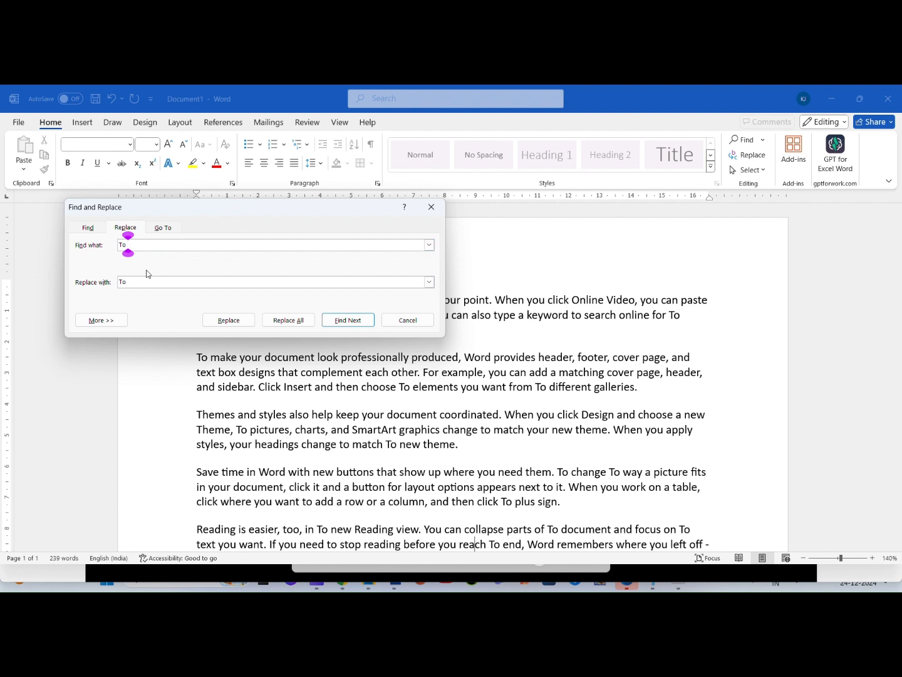
Step: Set the replacement text to "The" followed by a space and move the dialog clear of the paragraphs
{"action": "left_click", "coordinate": [137, 282]}
{"action": "key", "text": "BackSpace"}
{"action": "key", "text": "BackSpace"}
{"action": "key", "text": "BackSpace"}
{"action": "type", "text": "The"}
{"action": "left_click_drag", "start_coordinate": [238, 215], "coordinate": [199, 131]}
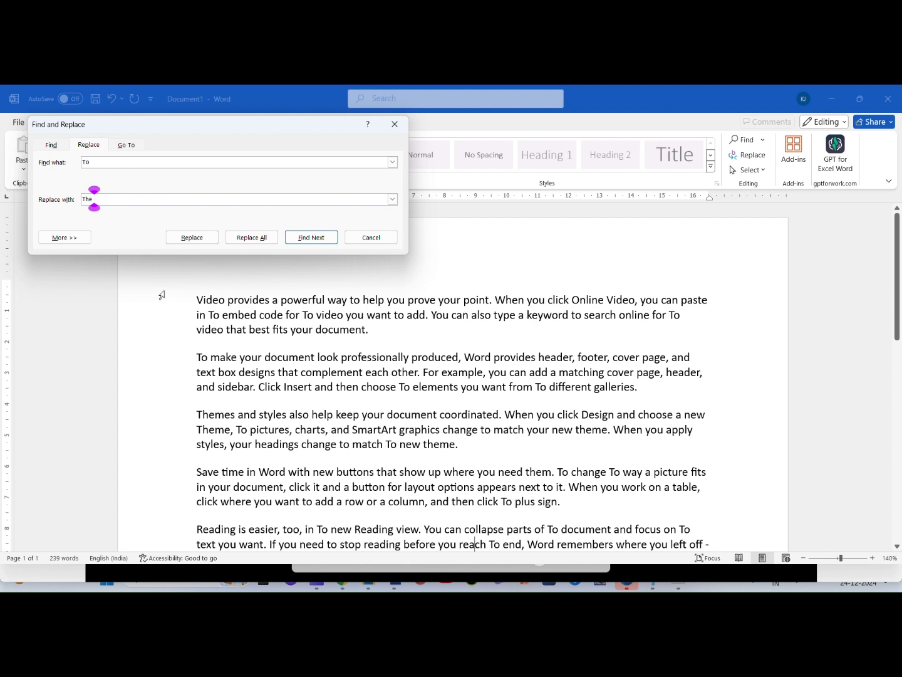
Step: Replace "To" before "end" in the last paragraph and "to" before "help" in the first paragraph with "The"
{"action": "left_click", "coordinate": [191, 237]}
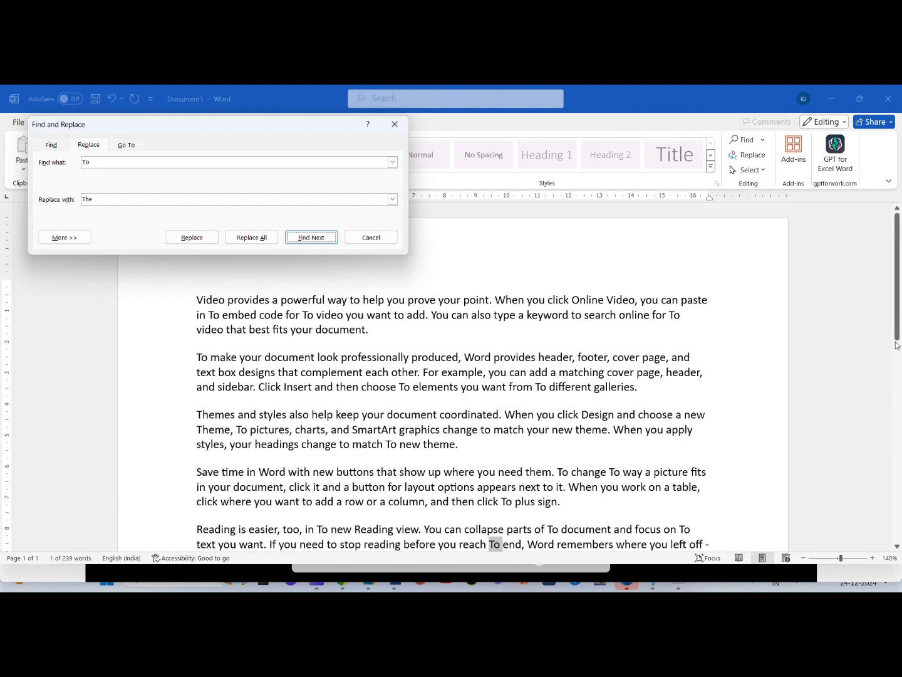
{"action": "left_click_drag", "start_coordinate": [897, 343], "coordinate": [900, 372]}
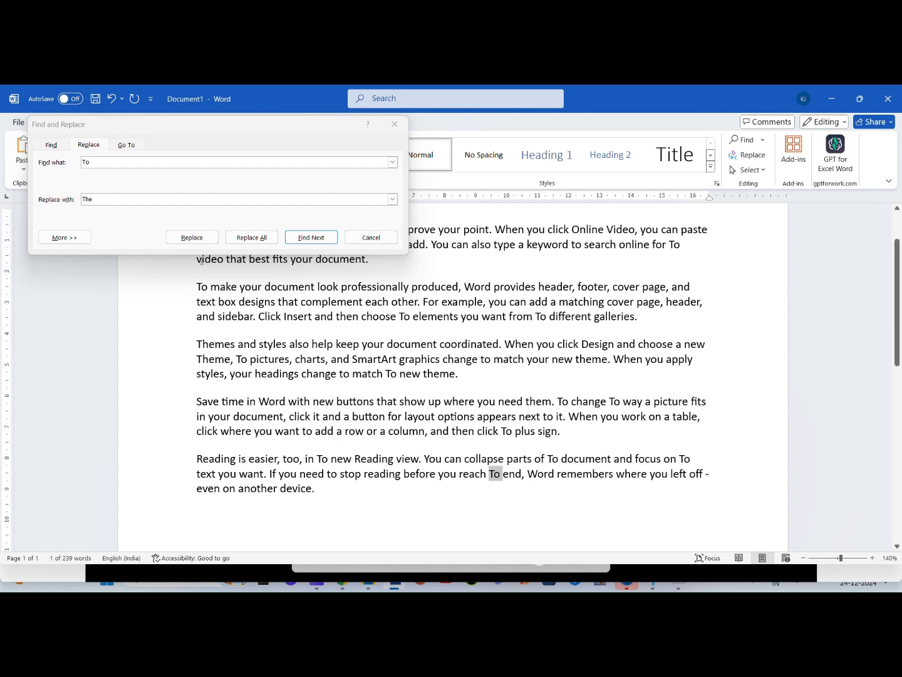
{"action": "left_click", "coordinate": [192, 237]}
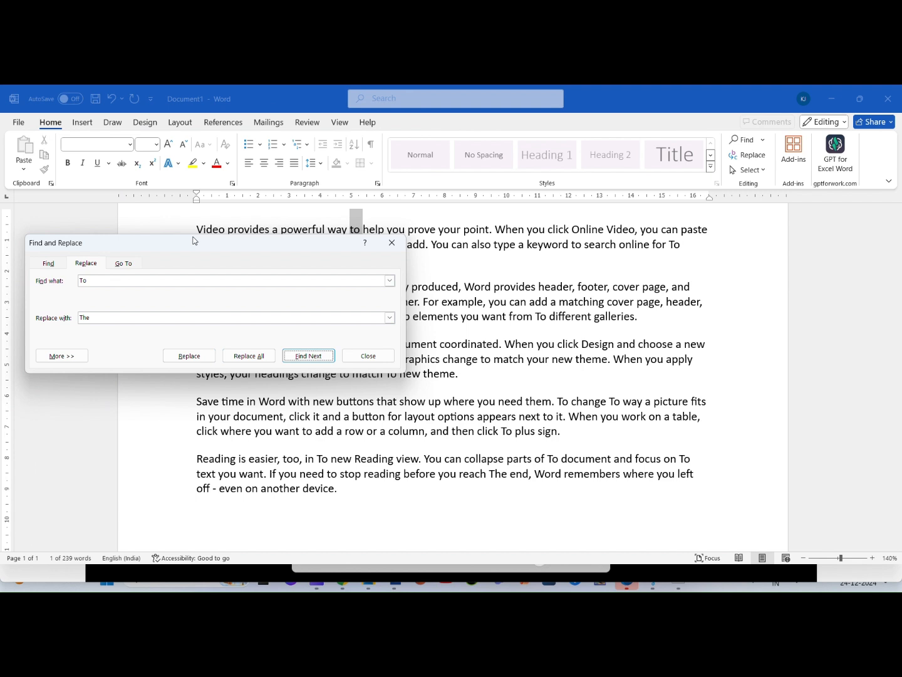
{"action": "left_click", "coordinate": [506, 475]}
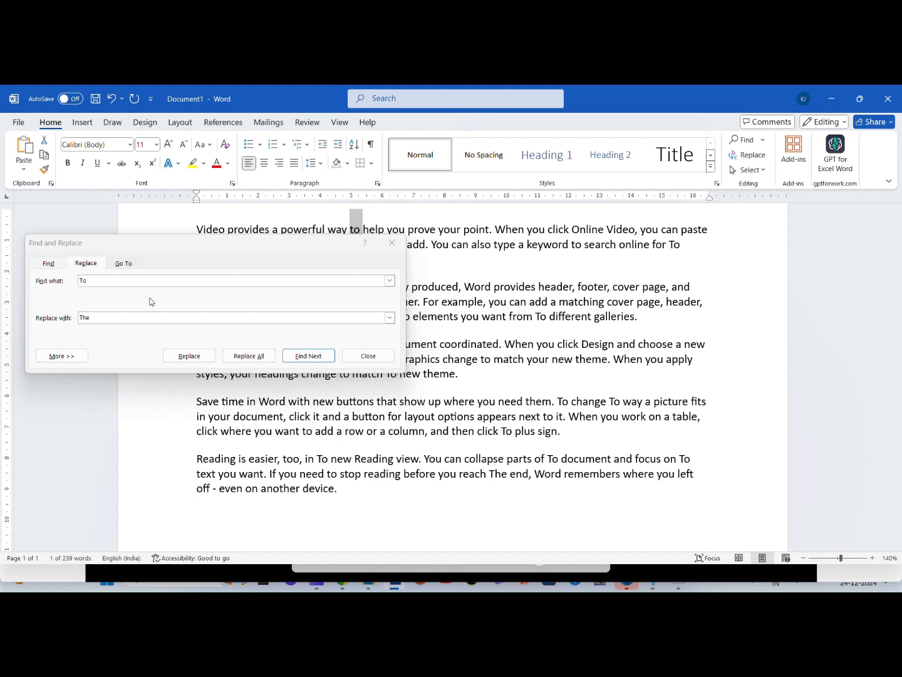
{"action": "left_click", "coordinate": [104, 317]}
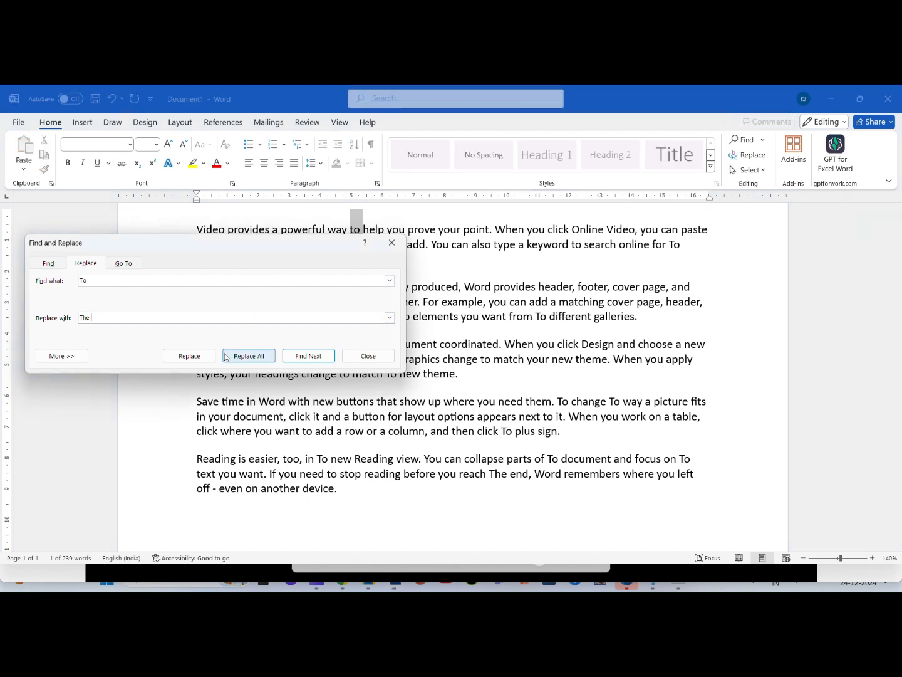
{"action": "left_click", "coordinate": [189, 356]}
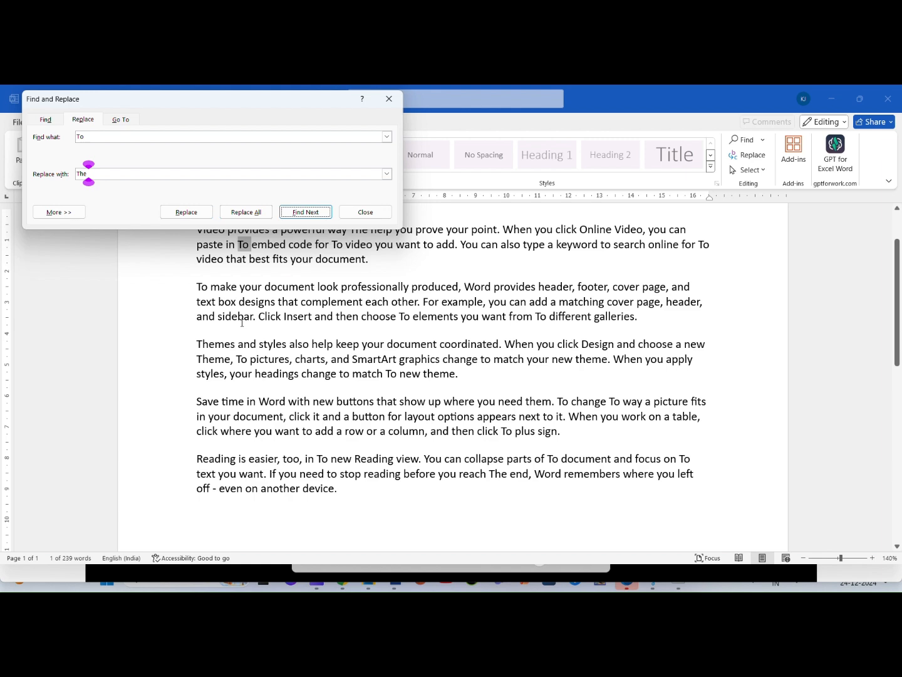
Step: Skip ahead to the match before "search online" in the first paragraph and replace only that one with "The"
{"action": "left_click_drag", "start_coordinate": [214, 115], "coordinate": [521, 300]}
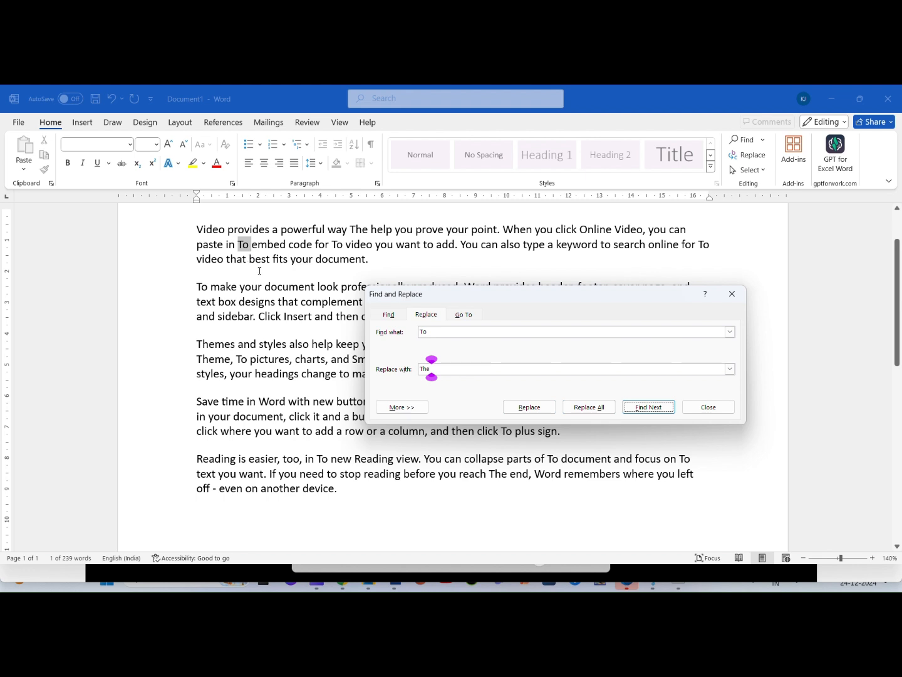
{"action": "left_click", "coordinate": [664, 410]}
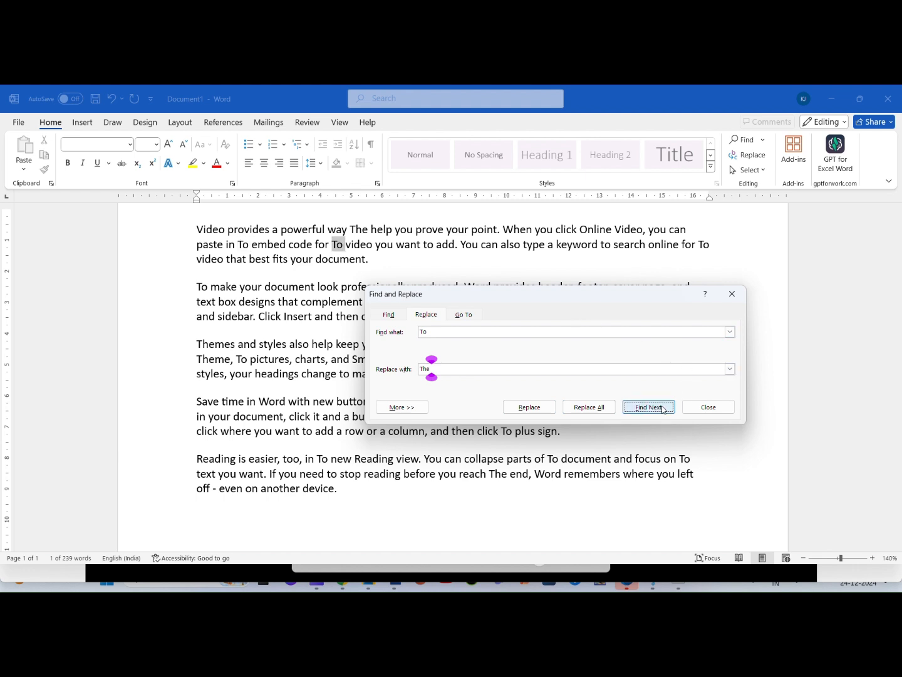
{"action": "left_click", "coordinate": [664, 410]}
{"action": "left_click", "coordinate": [664, 410]}
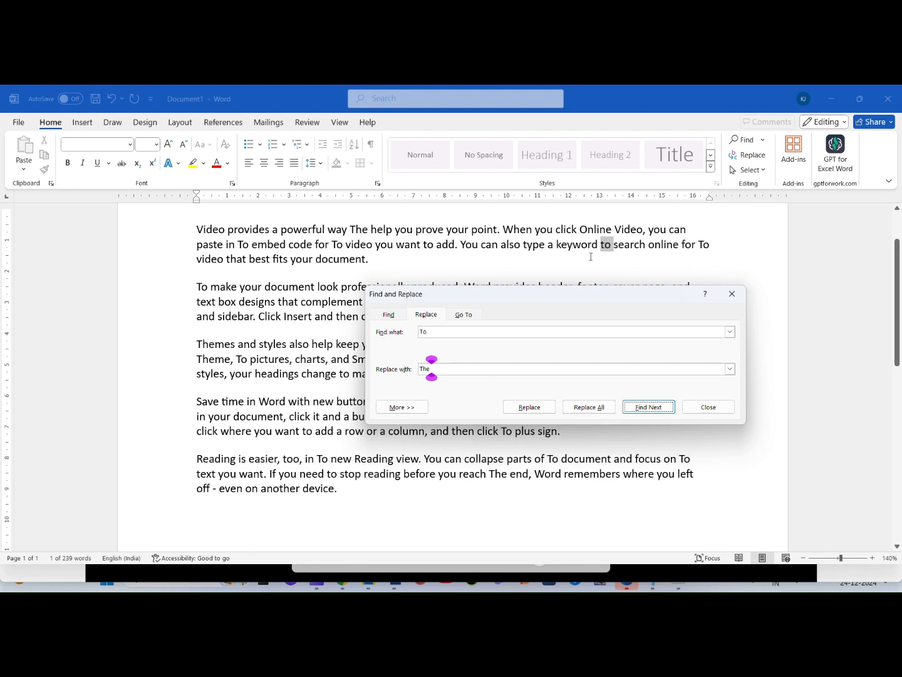
{"action": "left_click", "coordinate": [538, 406]}
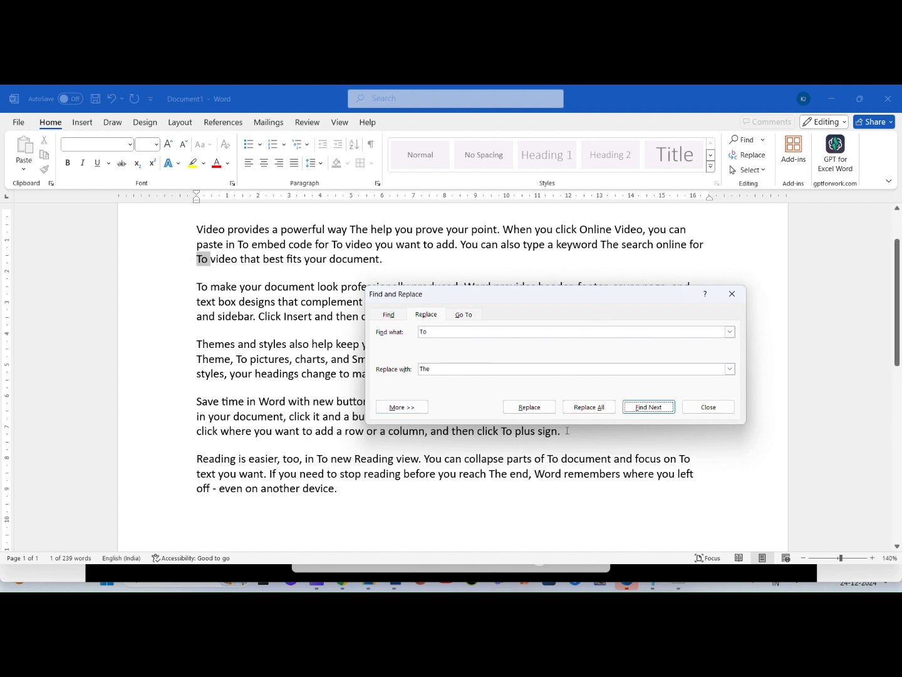
Step: Replace "To" before "video that best fits" with "The", replace all other matches in the document, and close the dialog
{"action": "left_click", "coordinate": [546, 411]}
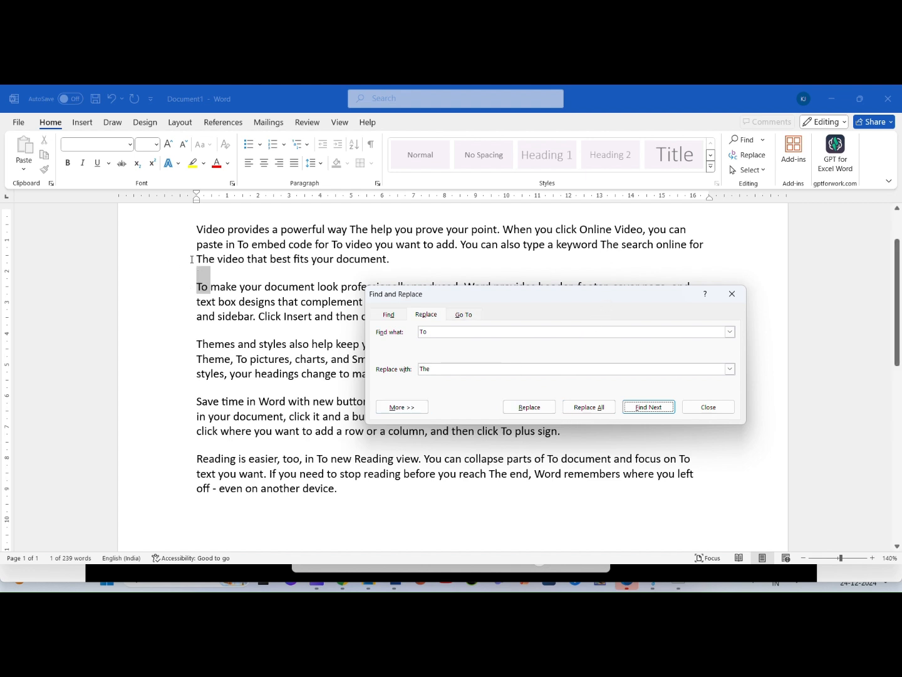
{"action": "left_click_drag", "start_coordinate": [414, 299], "coordinate": [441, 251]}
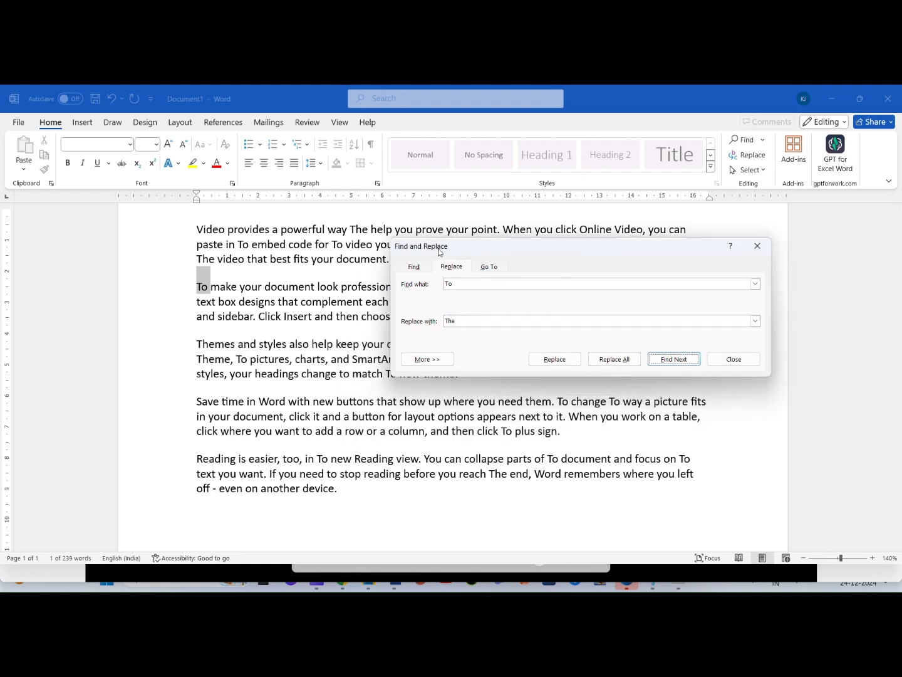
{"action": "left_click", "coordinate": [630, 360]}
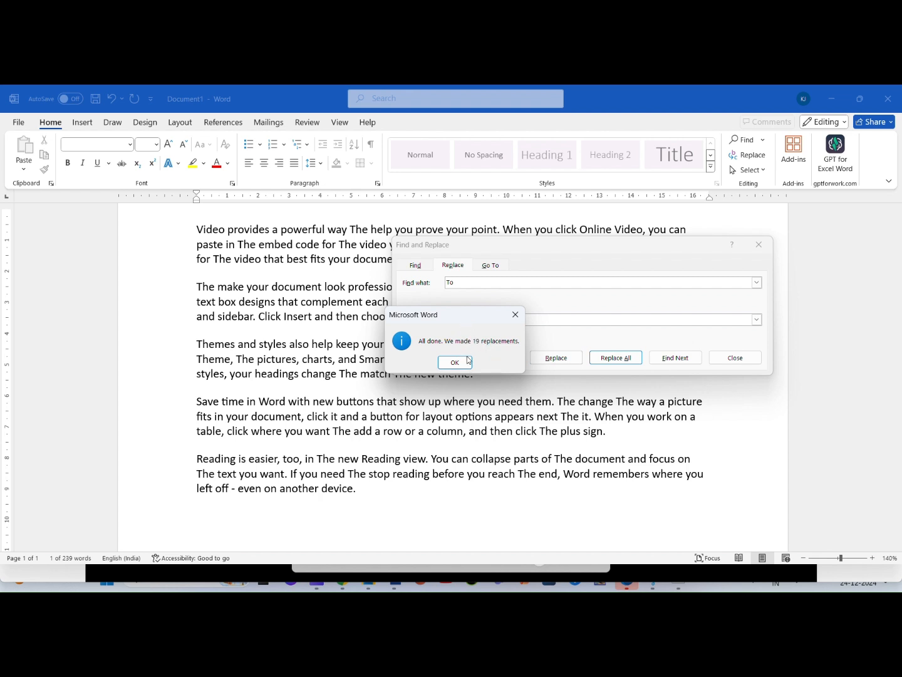
{"action": "left_click", "coordinate": [456, 362]}
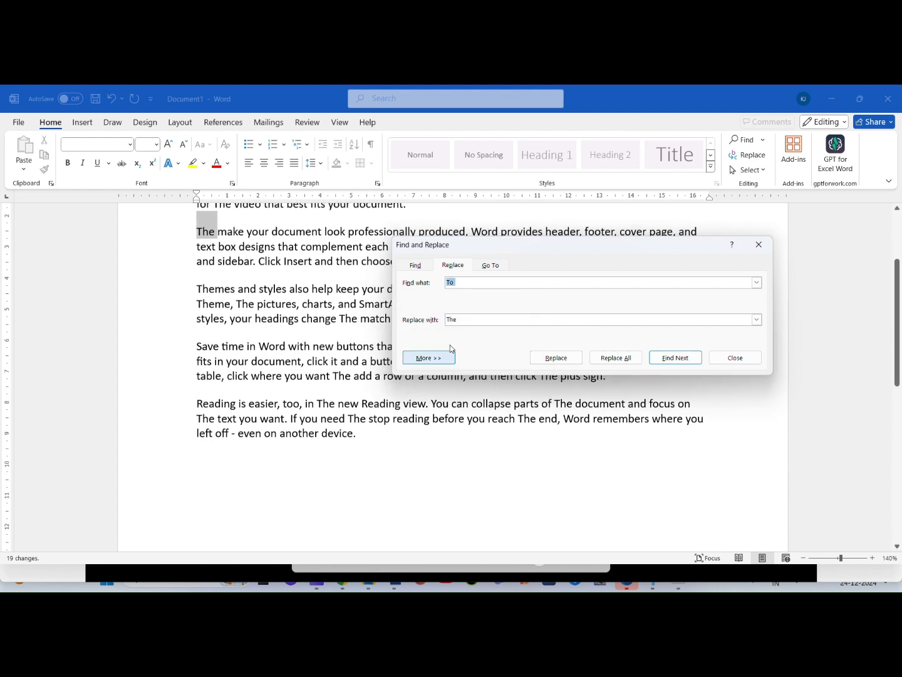
{"action": "left_click", "coordinate": [758, 245]}
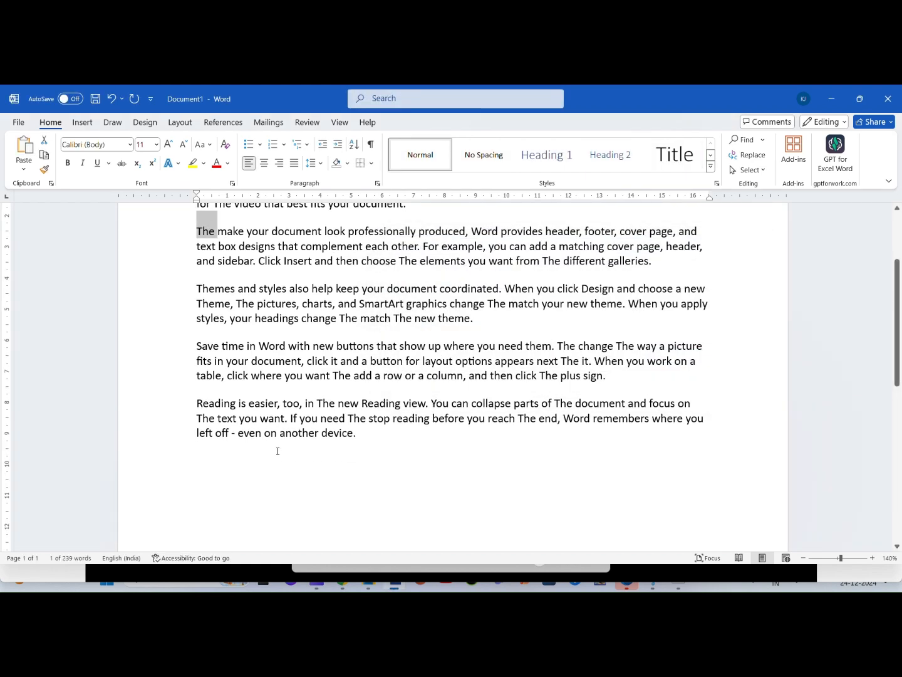
Step: Review the replaced words in the paragraphs, and reopen Find and Replace only to close it without replacing anything
{"action": "scroll", "coordinate": [278, 443], "scroll_direction": "up", "scroll_amount": 1}
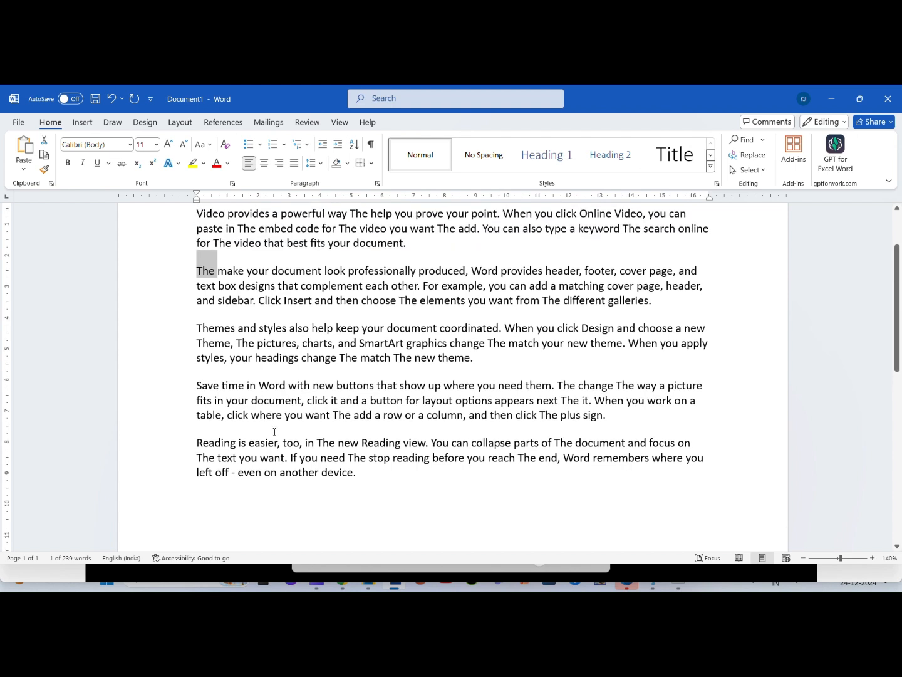
{"action": "scroll", "coordinate": [275, 431], "scroll_direction": "up", "scroll_amount": 1}
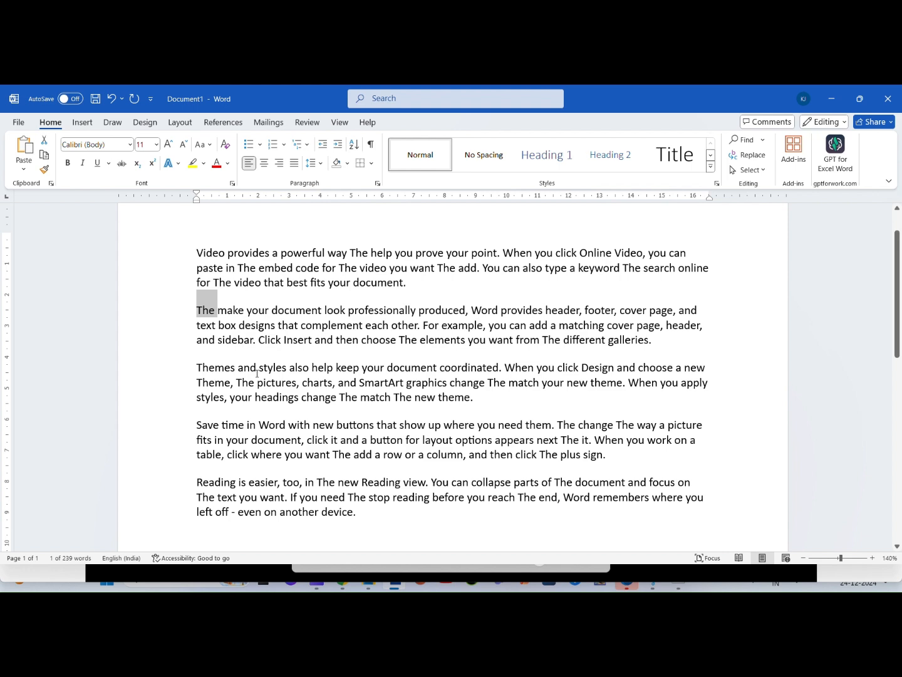
{"action": "scroll", "coordinate": [257, 374], "scroll_direction": "up", "scroll_amount": 1}
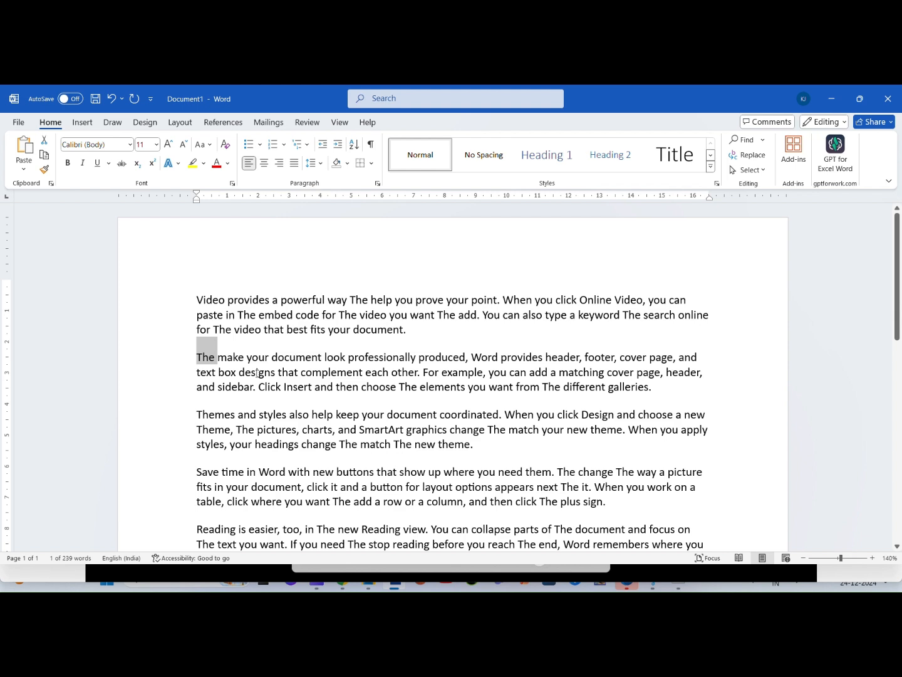
{"action": "scroll", "coordinate": [257, 374], "scroll_direction": "down", "scroll_amount": 1}
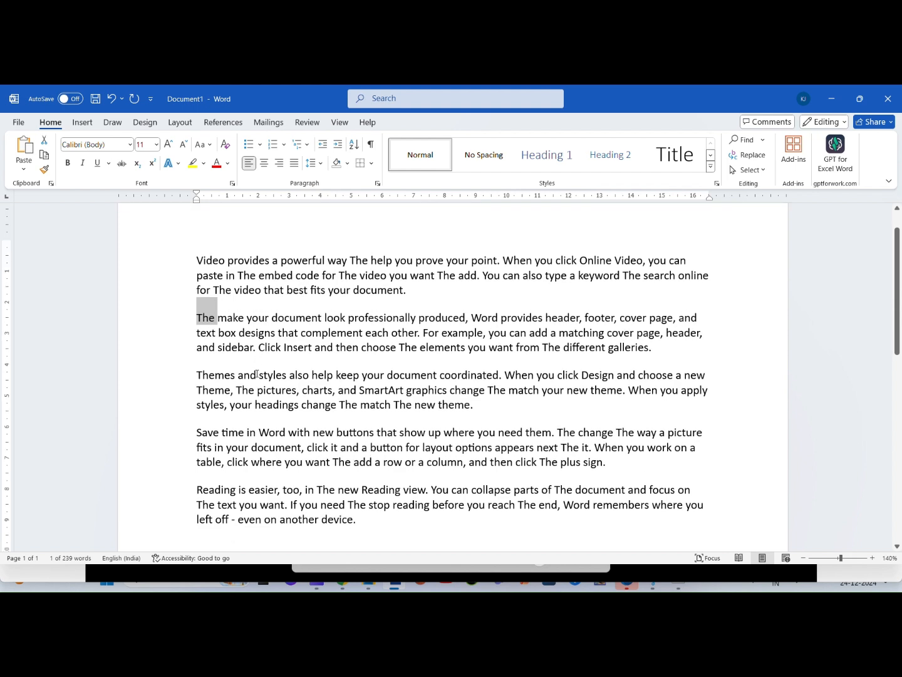
{"action": "scroll", "coordinate": [523, 385], "scroll_direction": "up", "scroll_amount": 1}
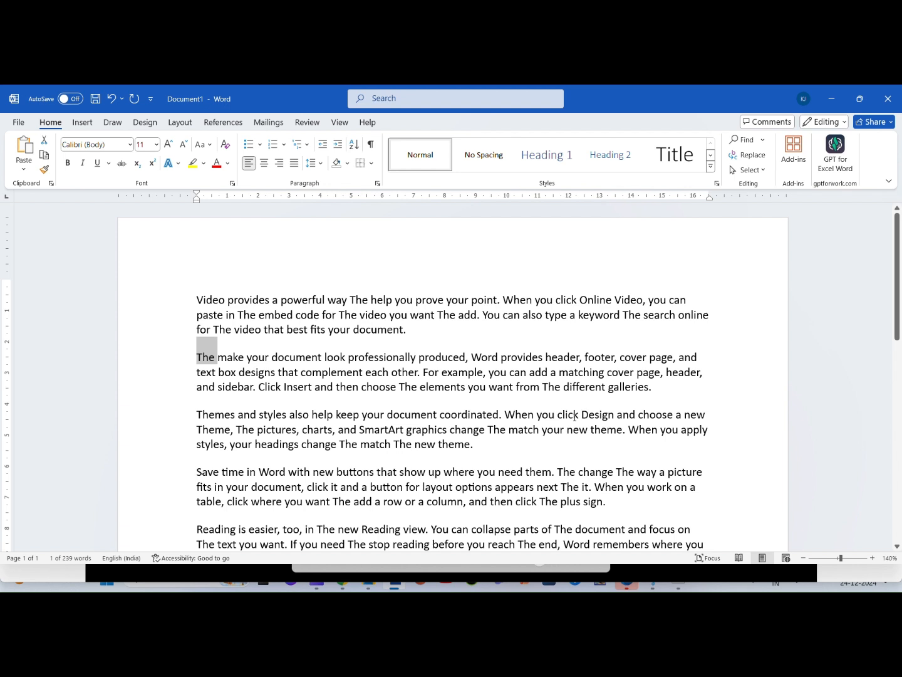
{"action": "left_click", "coordinate": [288, 415]}
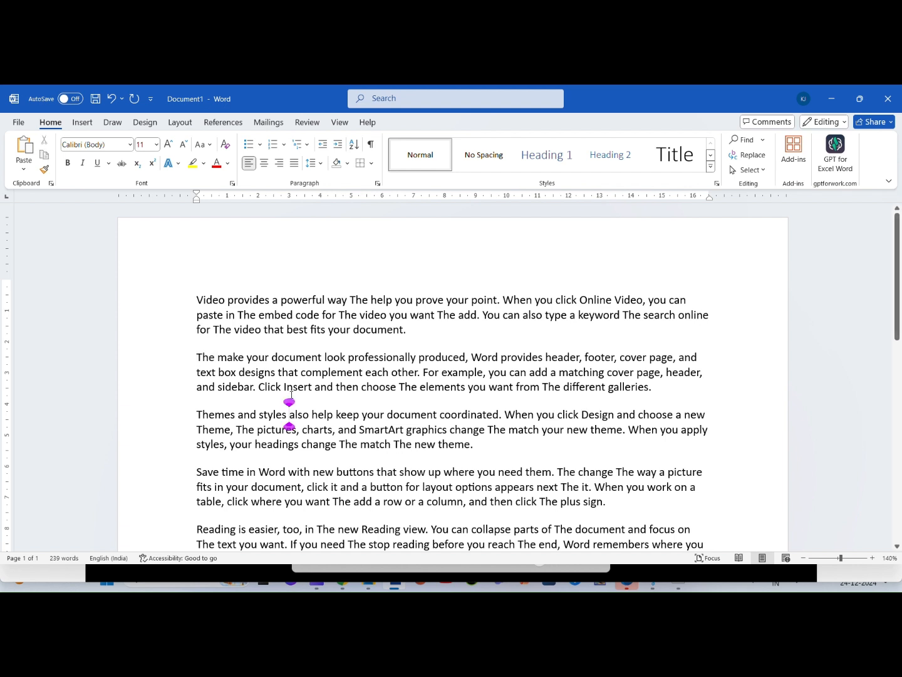
{"action": "key", "text": "ctrl+h"}
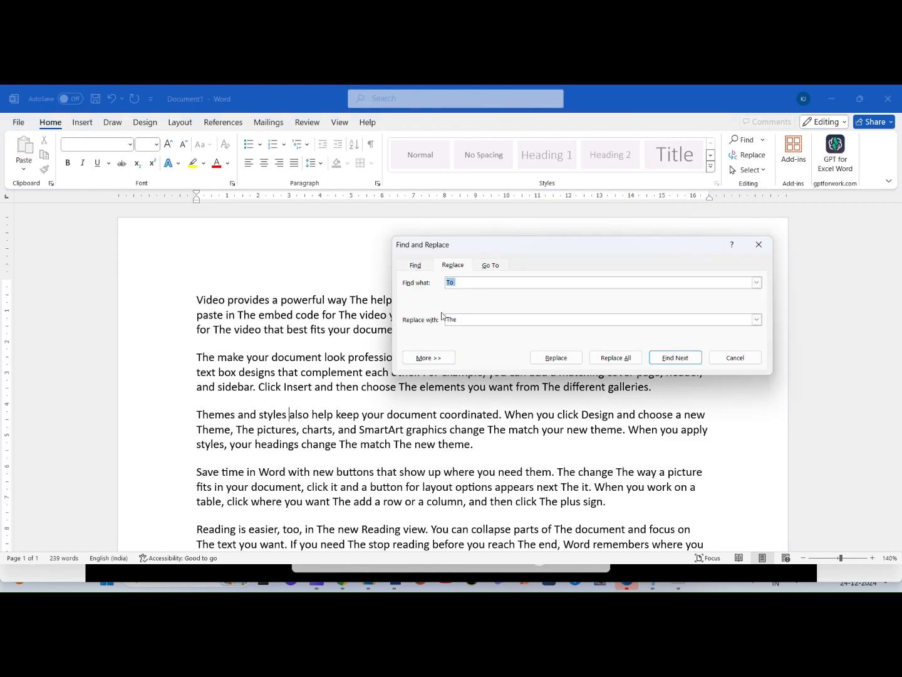
{"action": "left_click", "coordinate": [759, 245]}
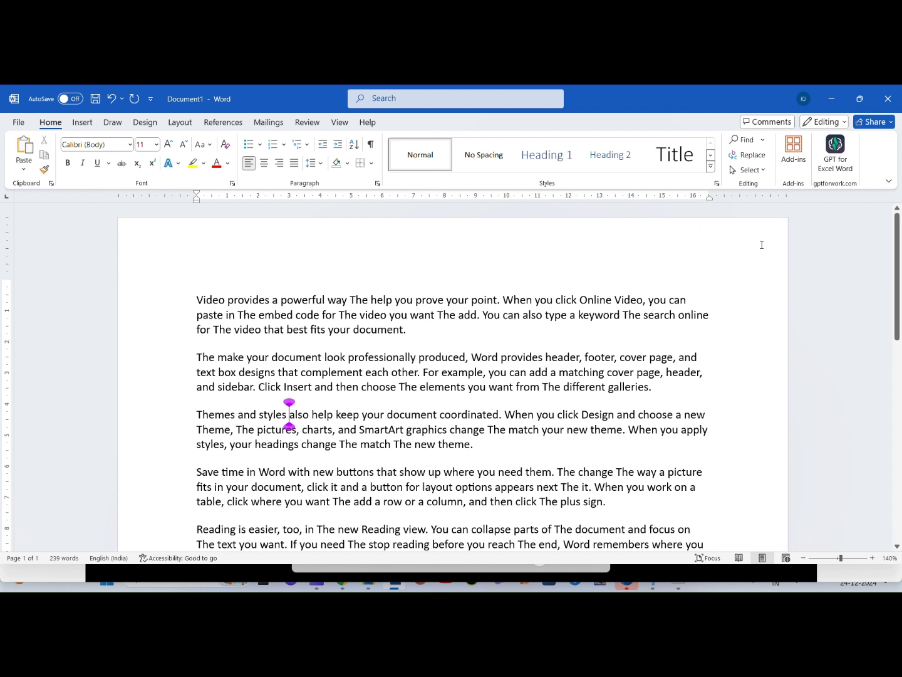
Step: Select all of the document's text with the Select All command and clear the selection
{"action": "left_click", "coordinate": [765, 172]}
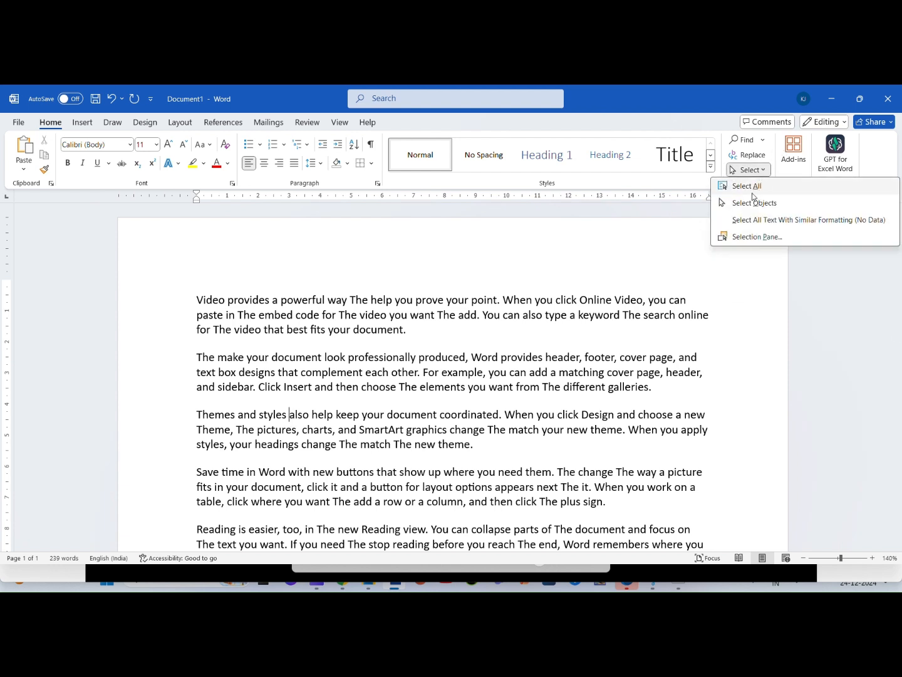
{"action": "left_click", "coordinate": [746, 186]}
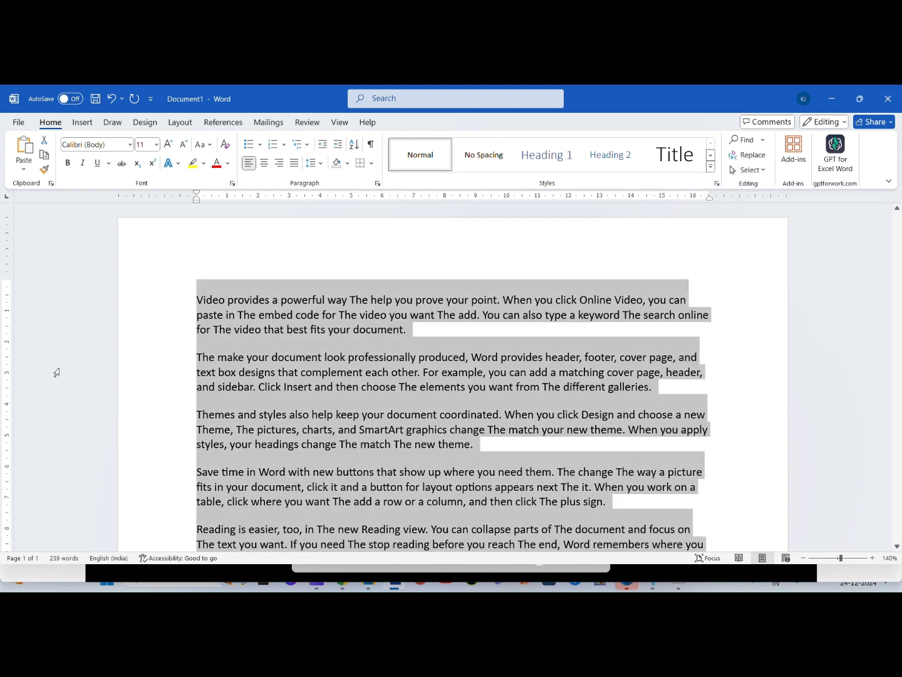
{"action": "left_click", "coordinate": [331, 391]}
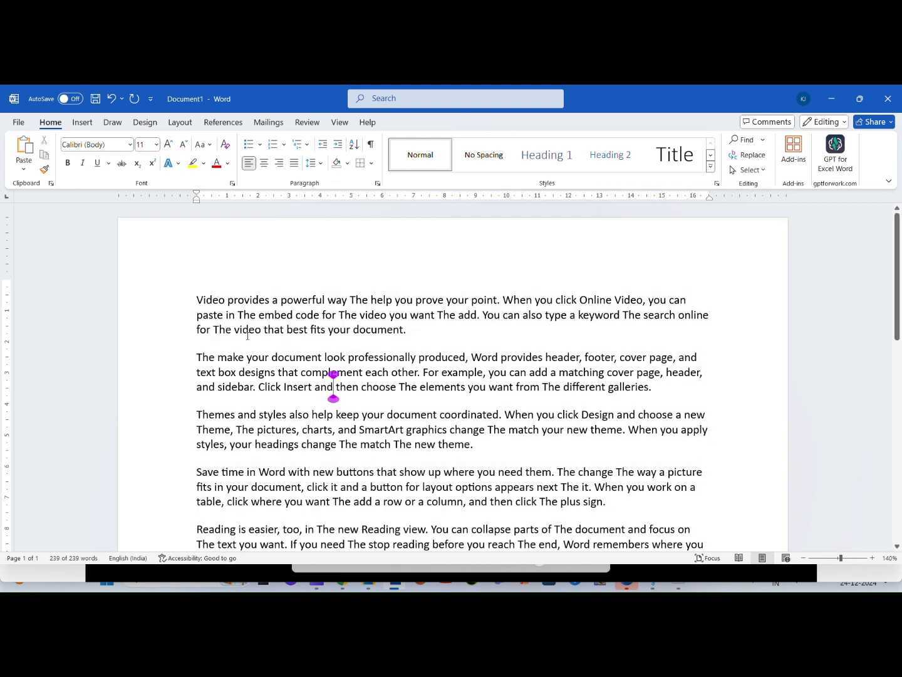
Step: Select text from the start of the first paragraph into the fourth, reselect the whole document, and deselect it
{"action": "left_click_drag", "start_coordinate": [197, 293], "coordinate": [593, 488]}
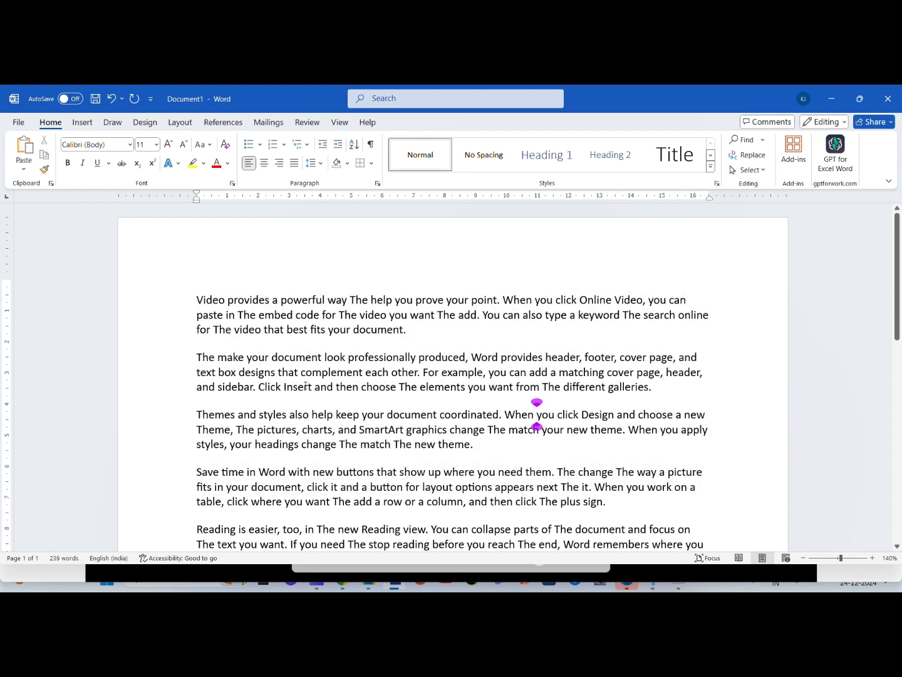
{"action": "key", "text": "ctrl+a"}
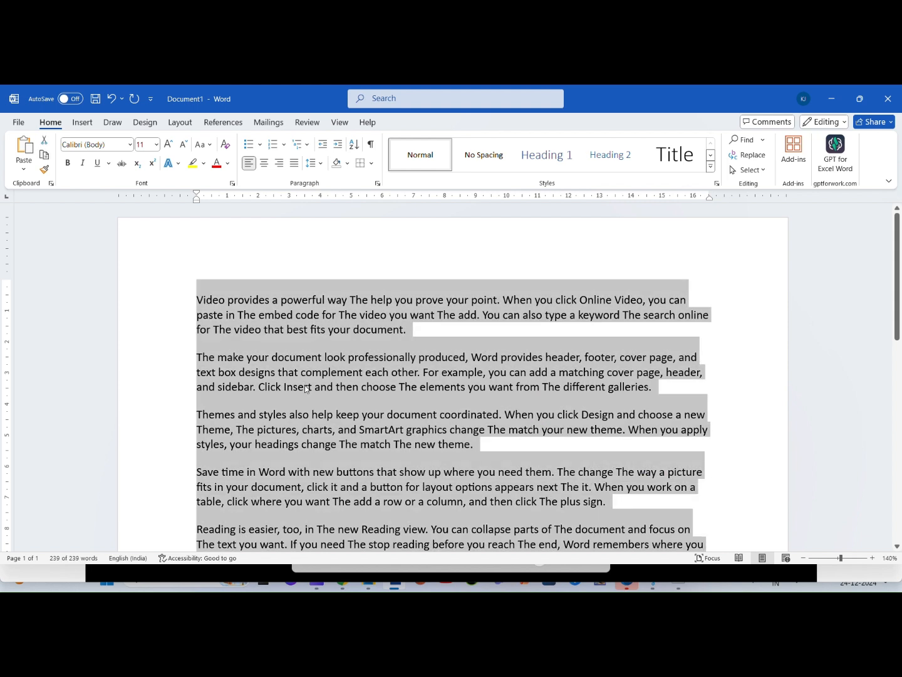
{"action": "left_click", "coordinate": [294, 386]}
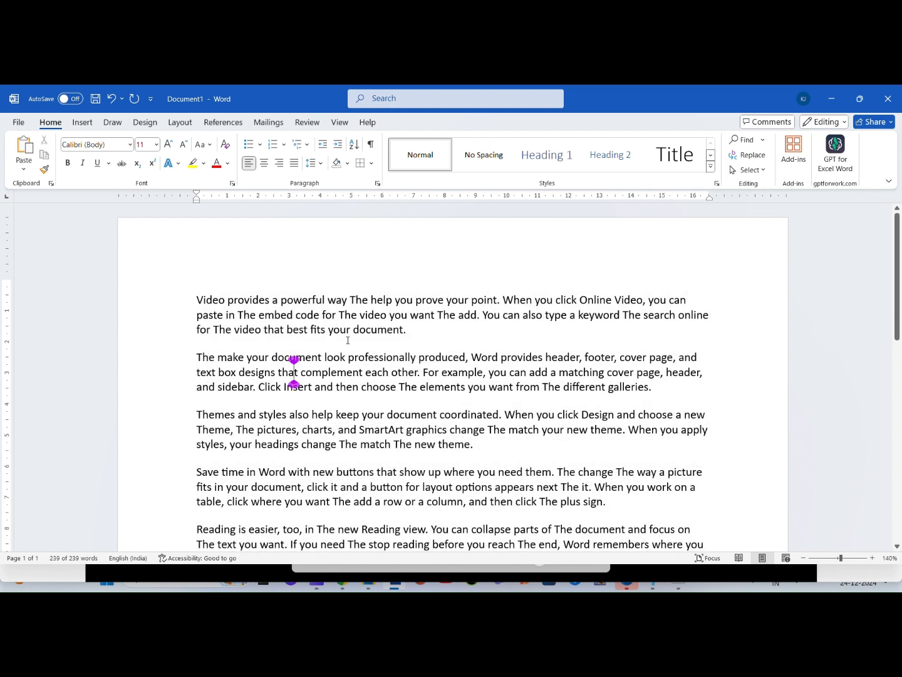